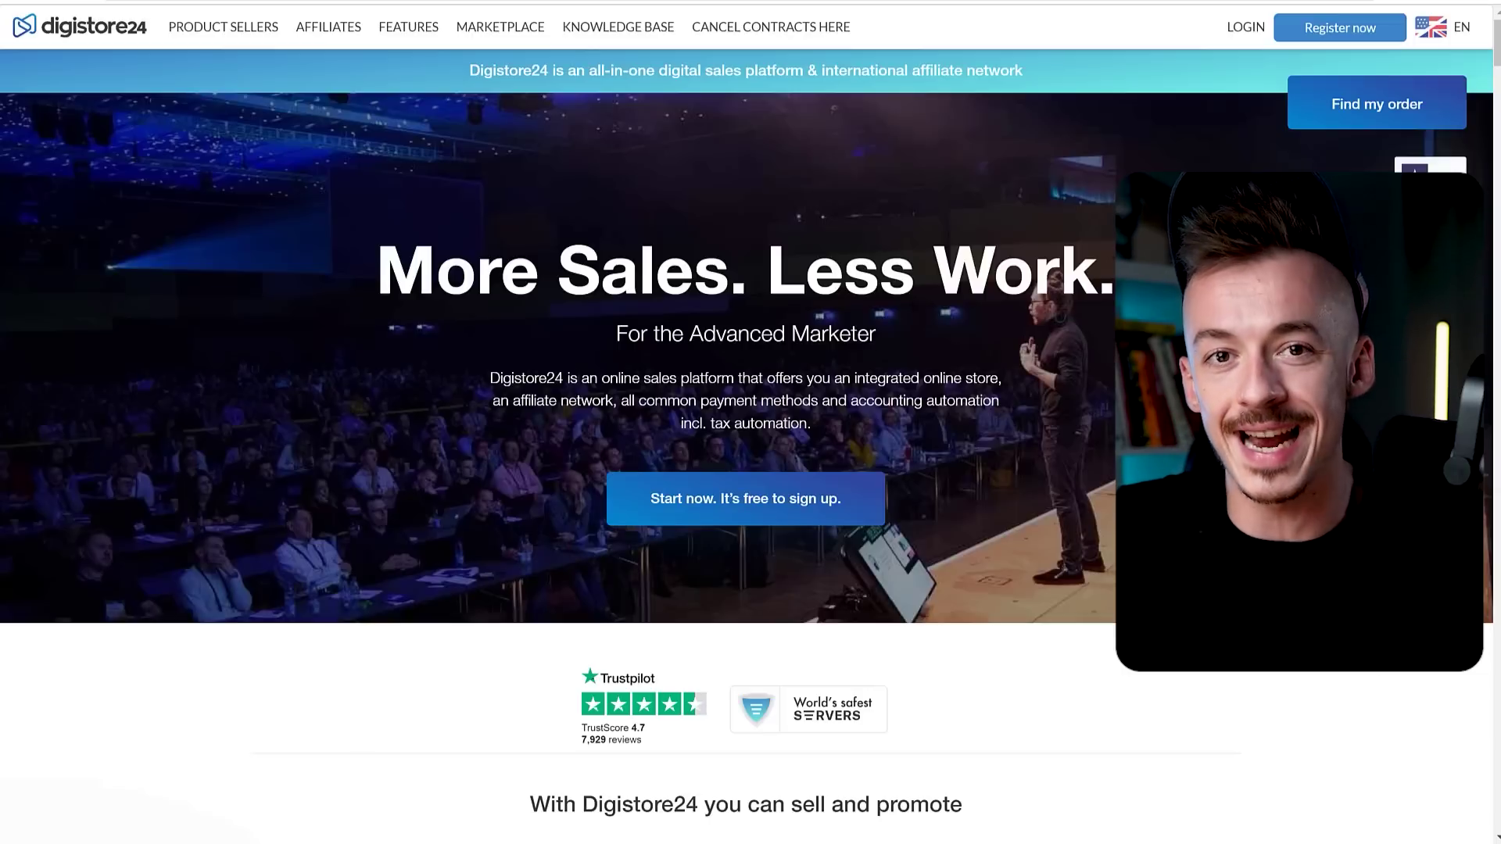
# Start a new Digistore24 registration and choose 'I am an affiliate' as the main revenue source.
pyautogui.click(1340, 27)
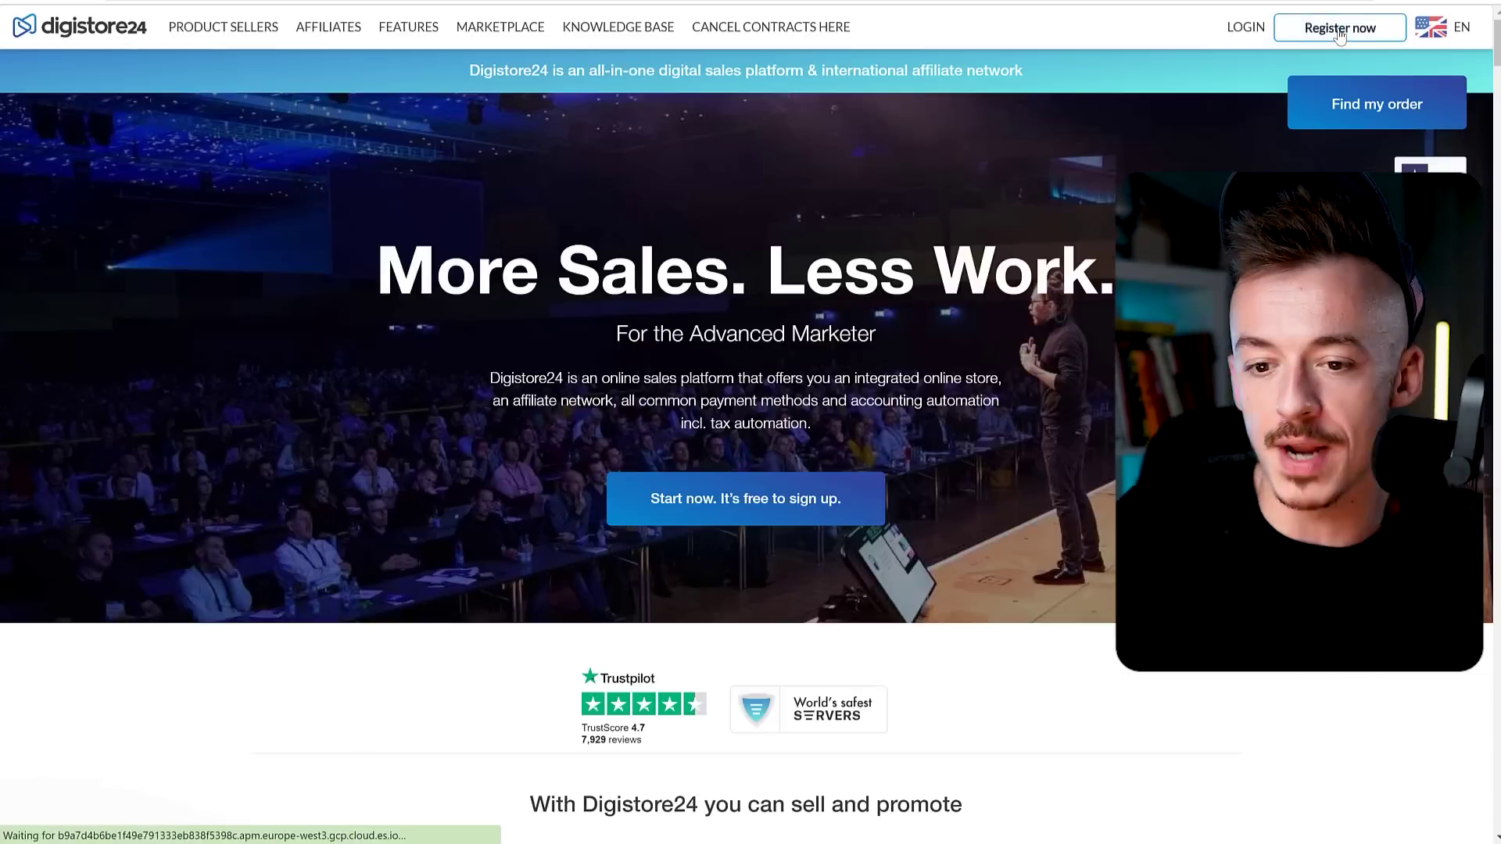
pyautogui.hotkey('ctrl', '+')
pyautogui.hotkey('ctrl', '+')
pyautogui.hotkey('ctrl', '+')
pyautogui.hotkey('ctrl', '+')
pyautogui.hotkey('ctrl', '+')
pyautogui.hotkey('ctrl', '+')
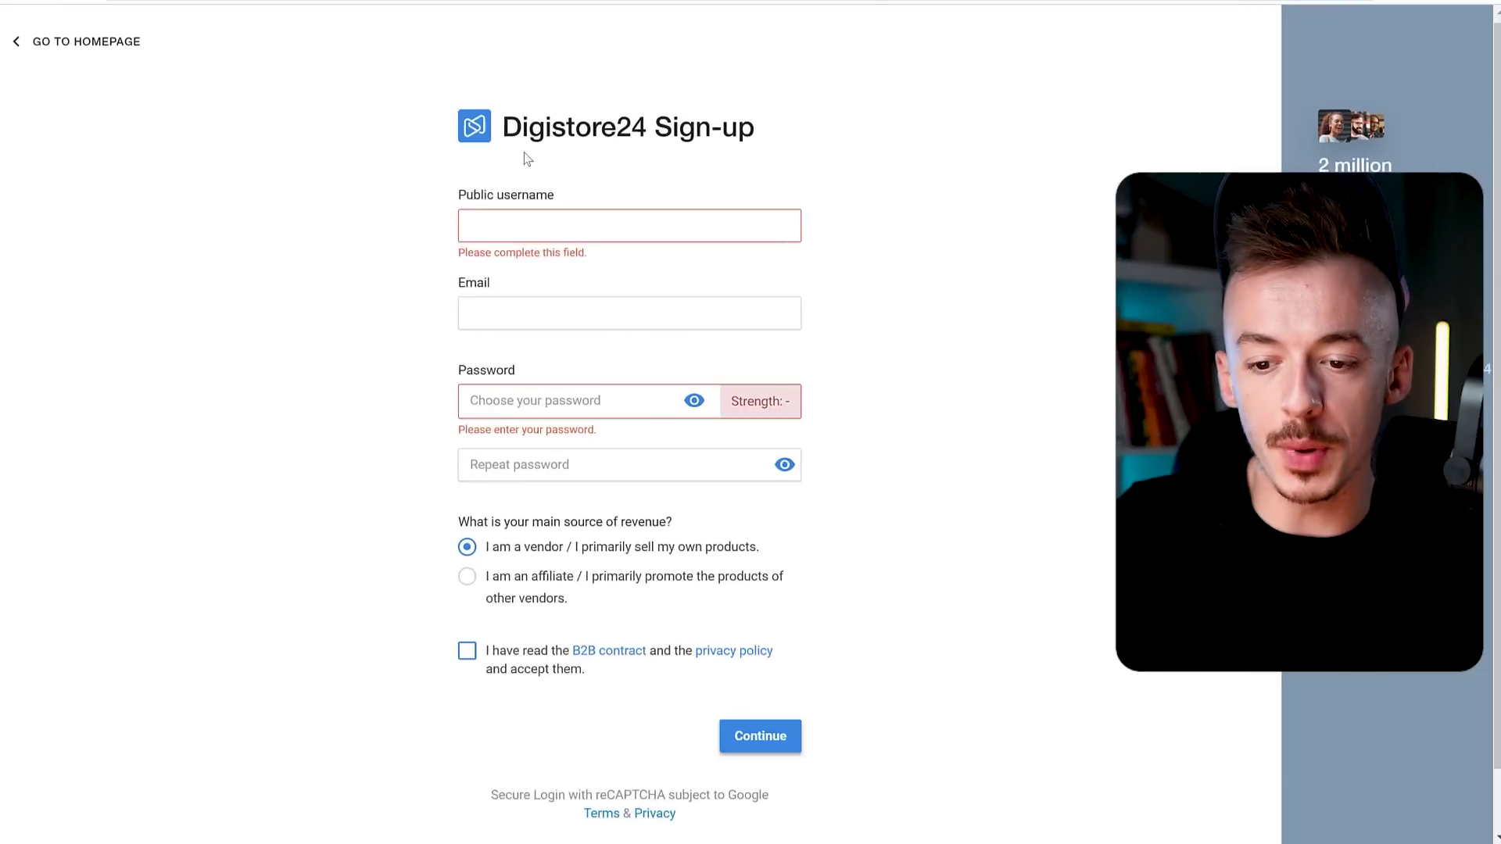
pyautogui.scroll(-2, 665, 314)
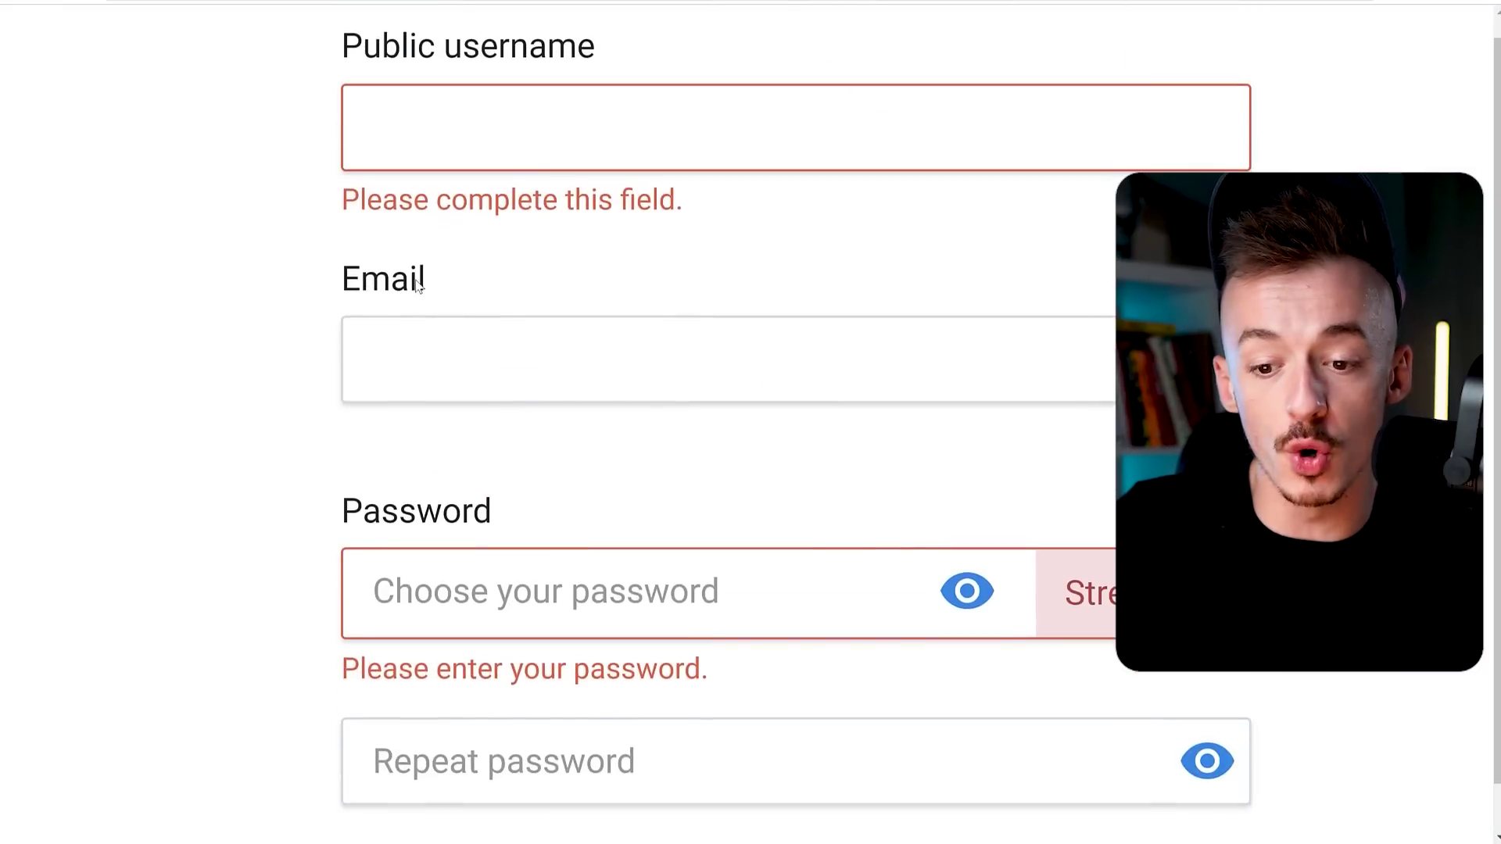
pyautogui.scroll(-3, 447, 264)
pyautogui.scroll(-2, 597, 258)
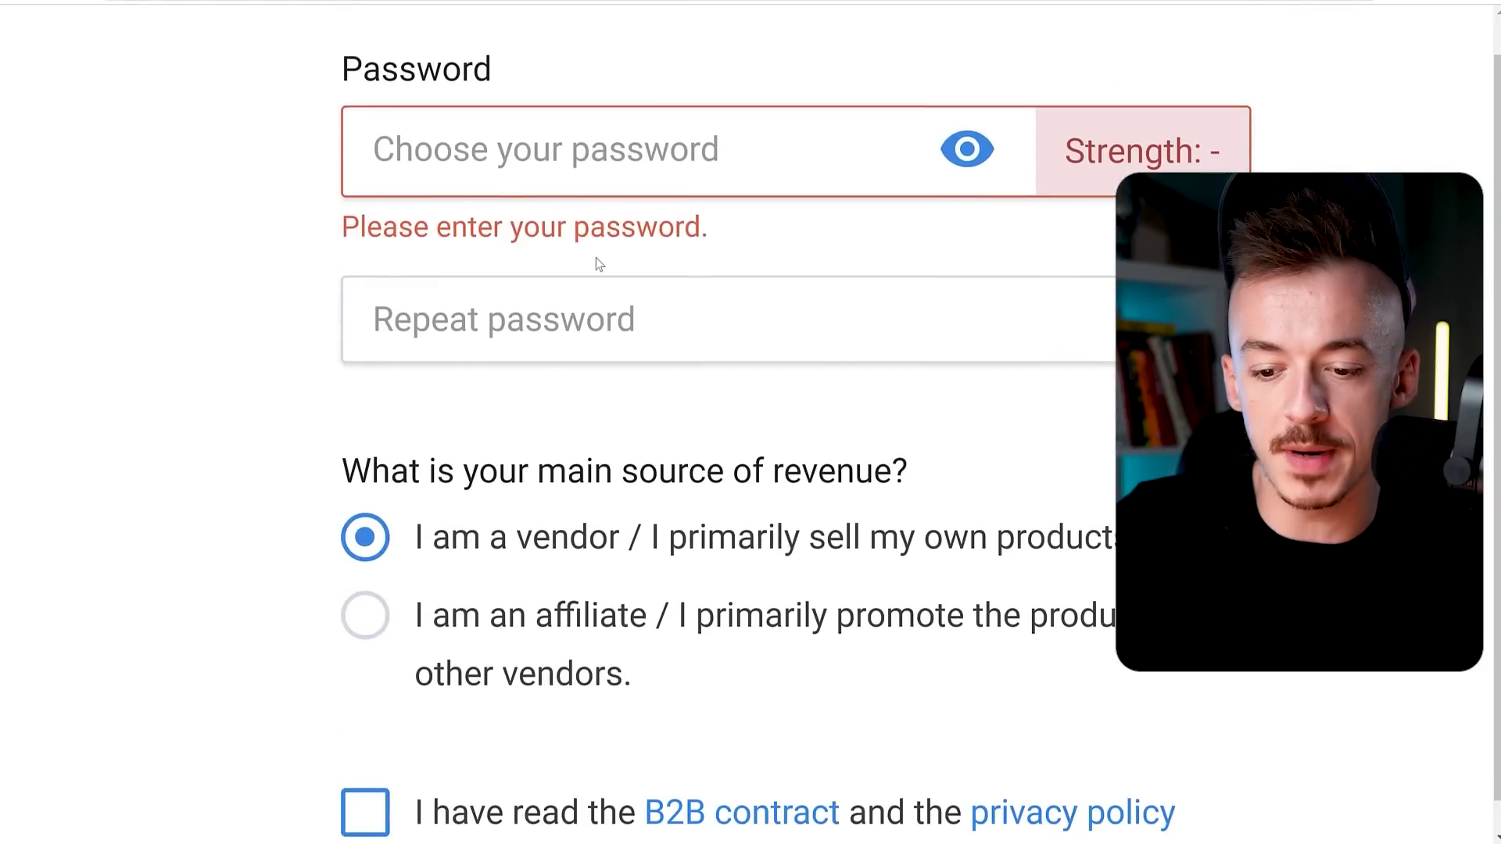
pyautogui.scroll(-2, 603, 258)
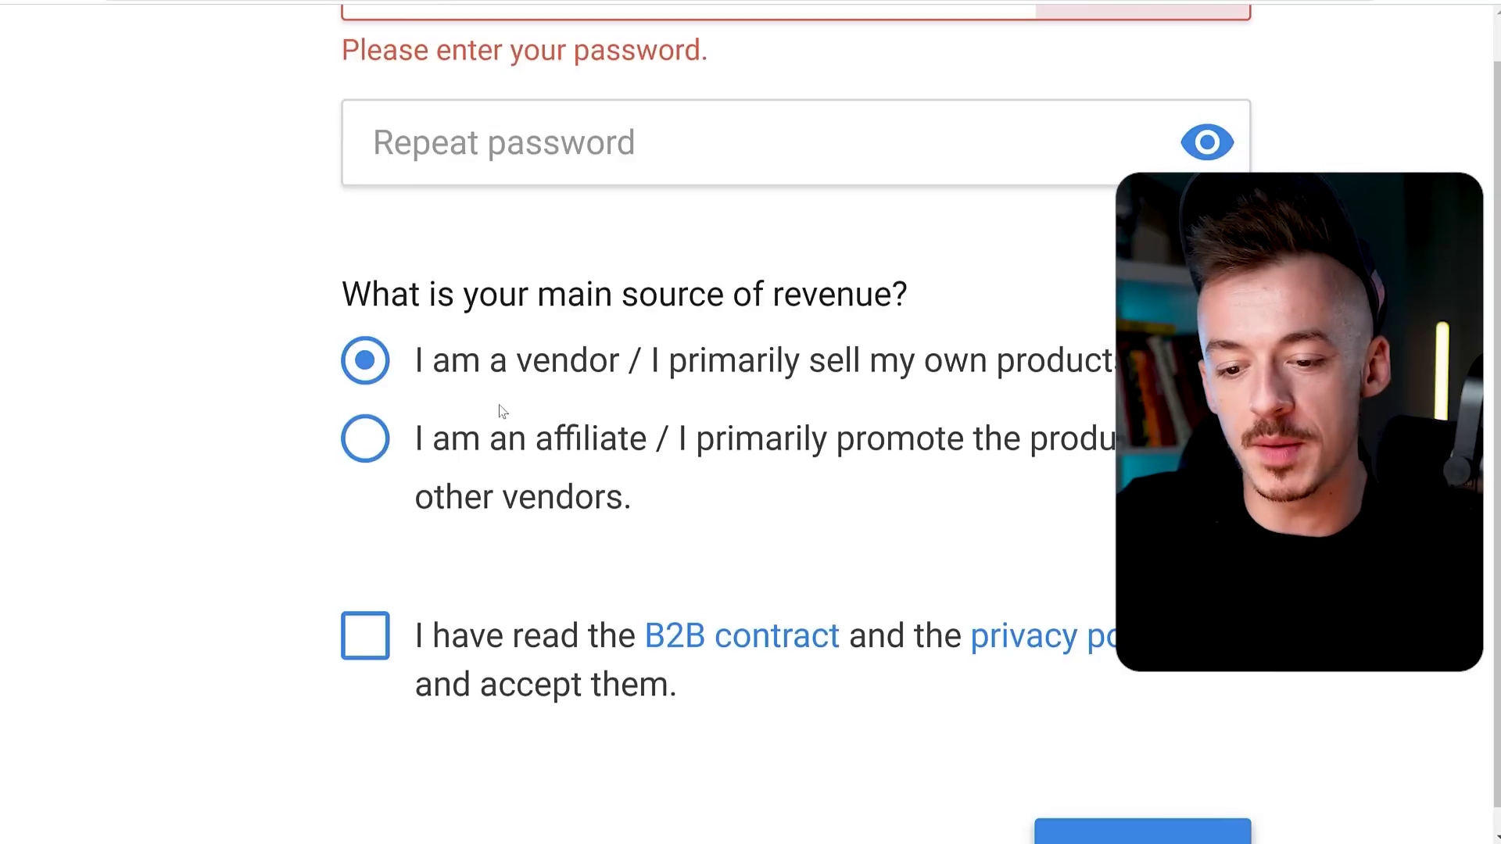
pyautogui.click(365, 444)
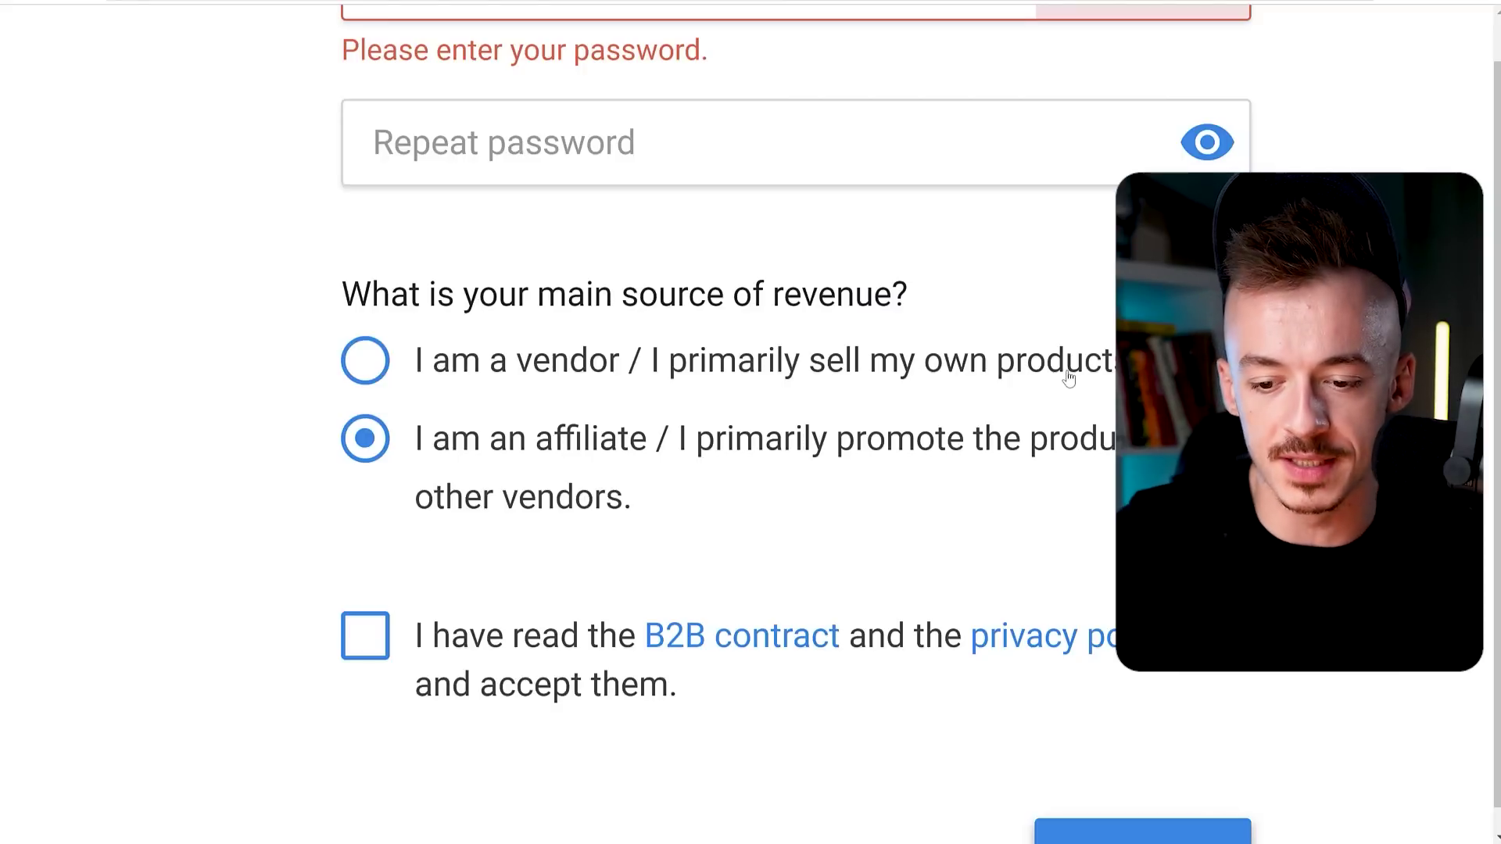
pyautogui.hotkey('ctrl', '-')
pyautogui.hotkey('ctrl', '-')
pyautogui.hotkey('ctrl', '-')
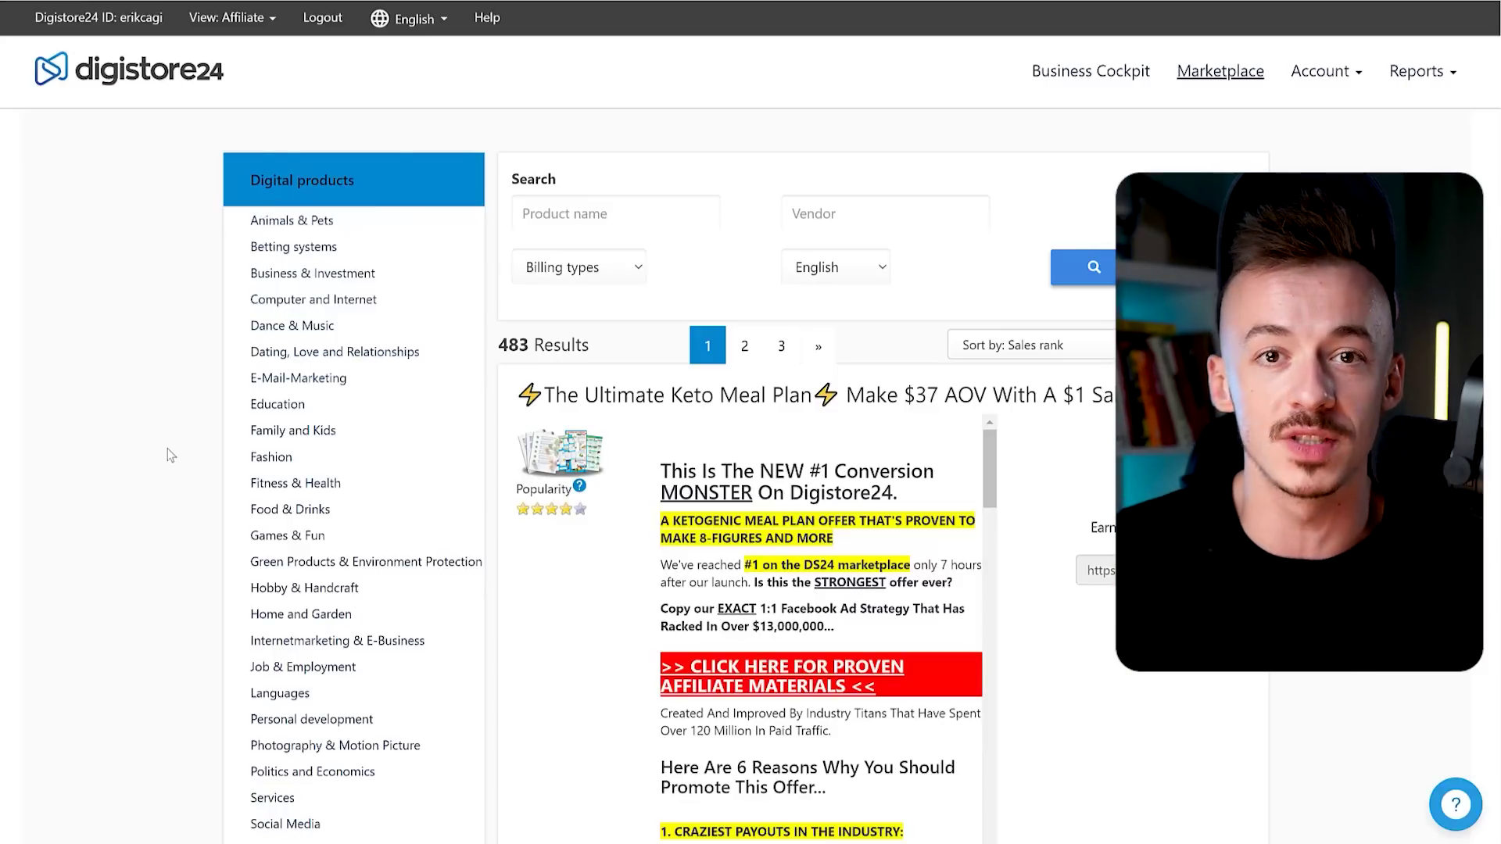
# Filter the marketplace to Internetmarketing & E-Business and scroll down to Passive Income System 2.0.
pyautogui.scroll(-2, 157, 422)
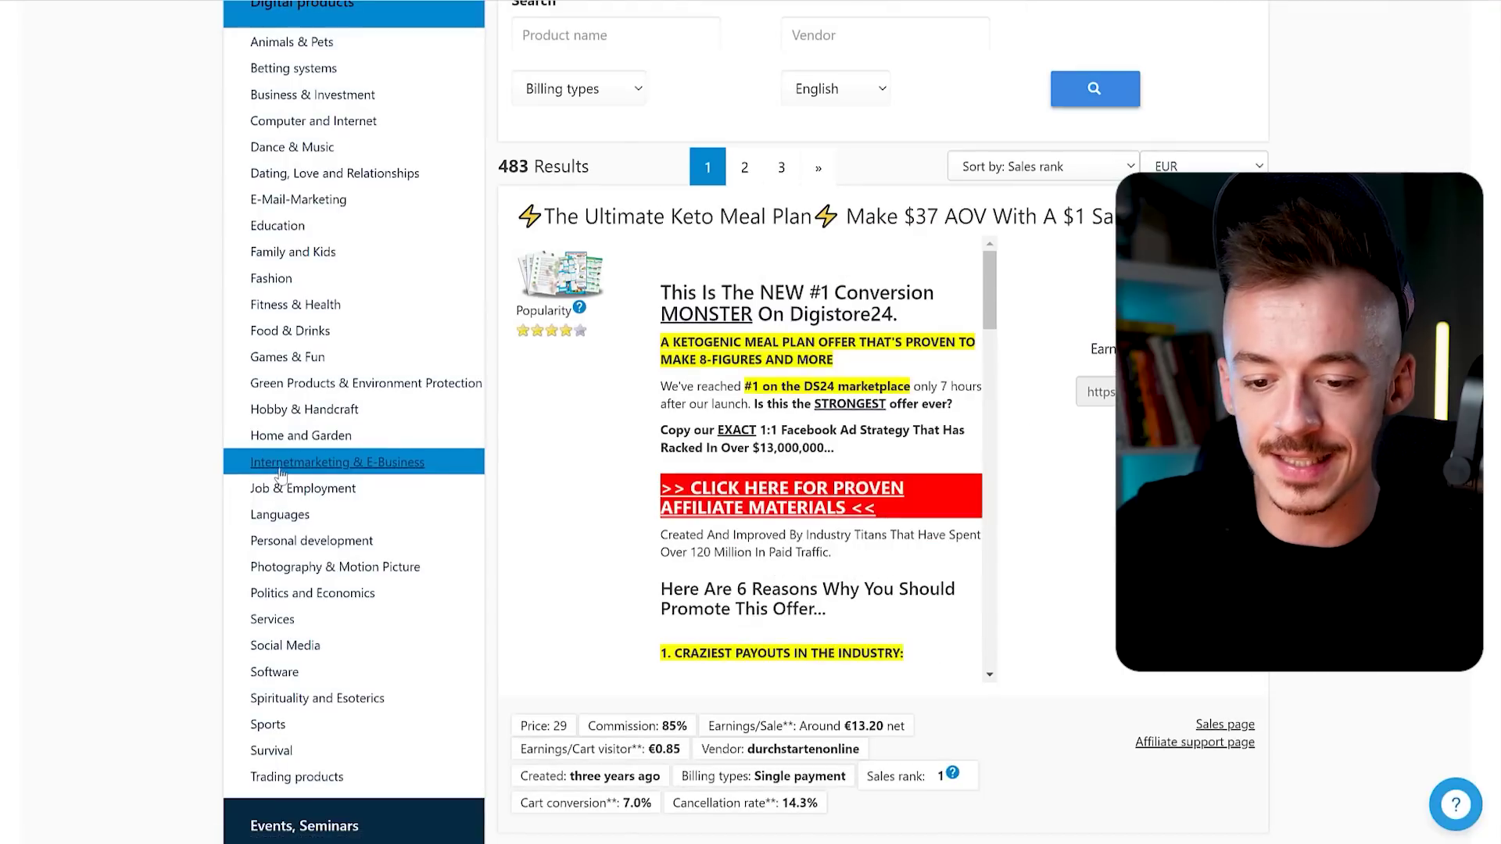
pyautogui.click(281, 464)
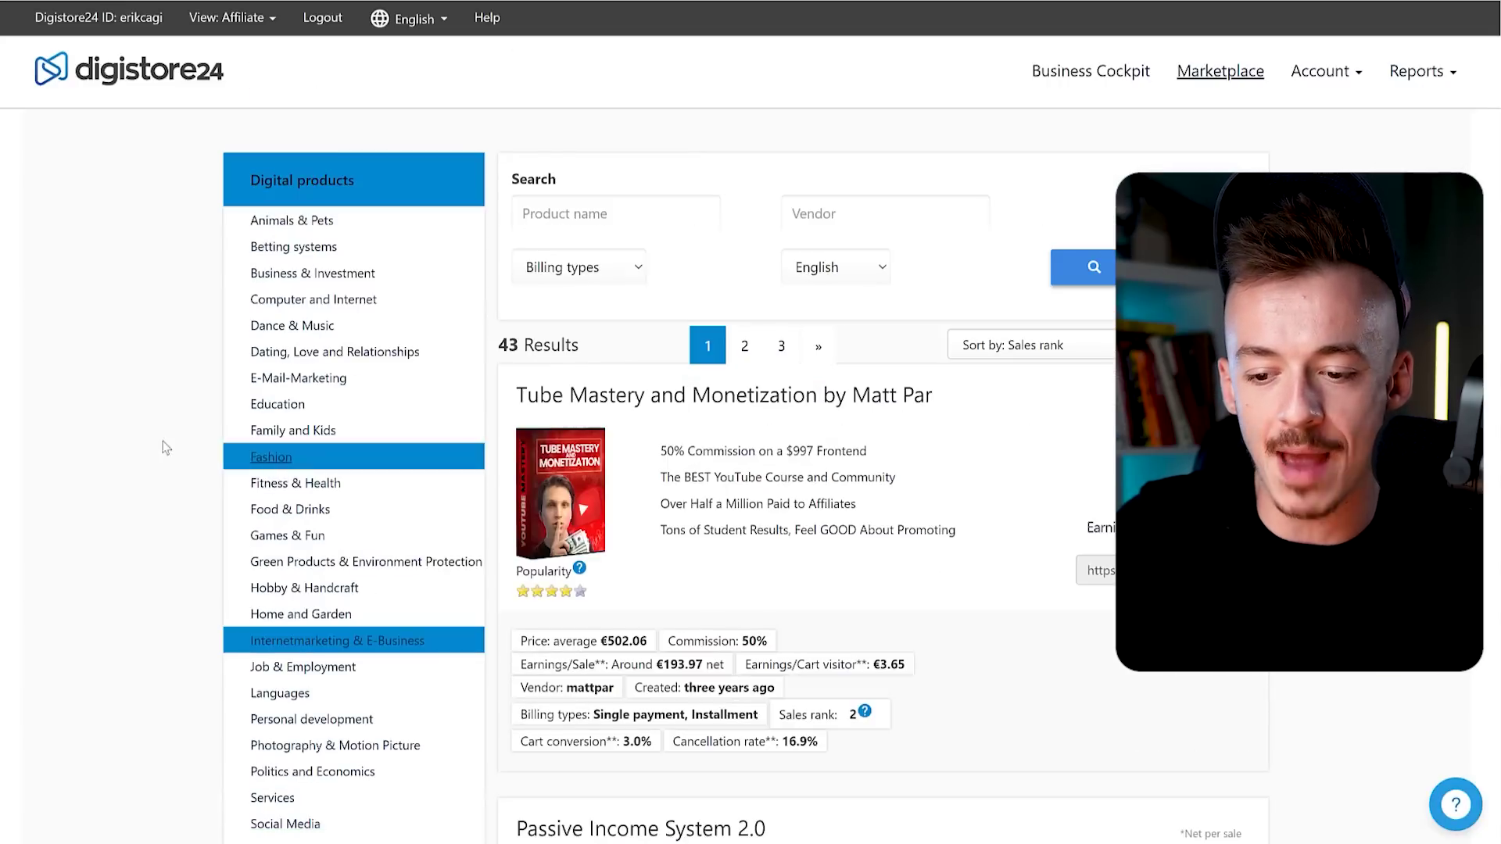
pyautogui.scroll(-7, 949, 473)
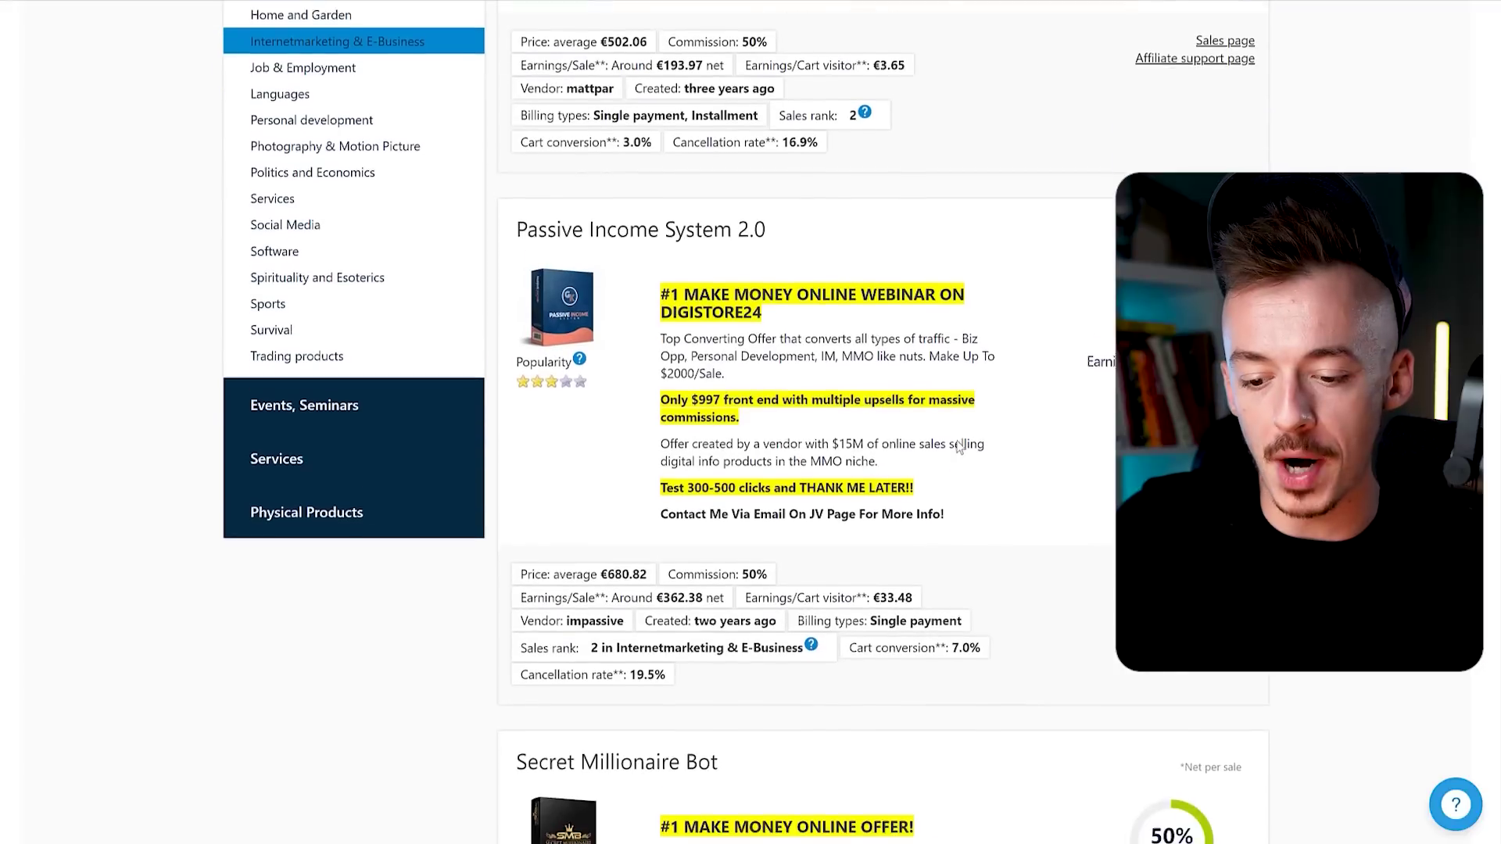
pyautogui.scroll(-2, 977, 433)
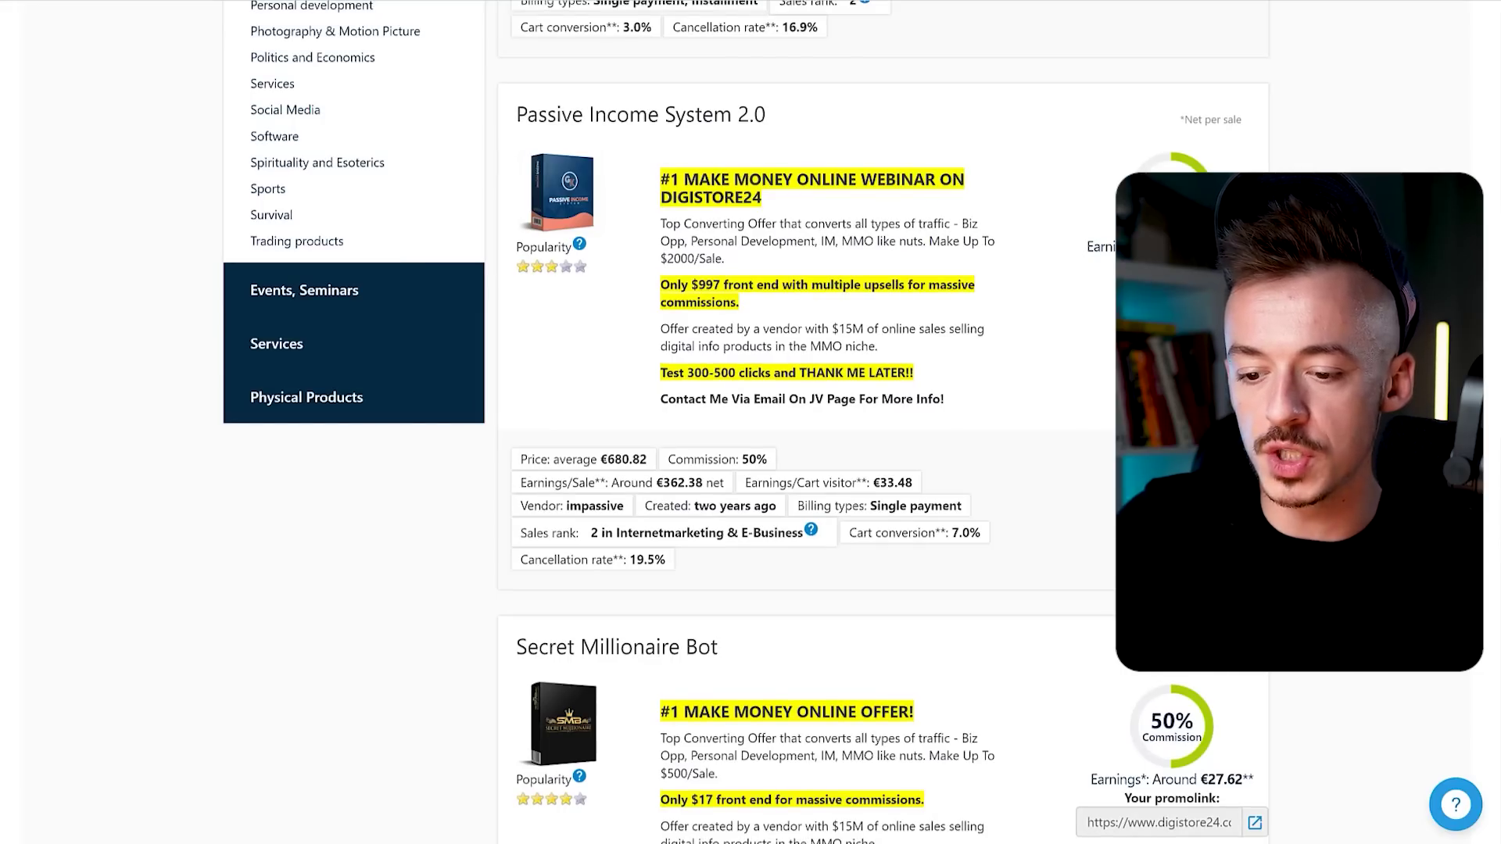
pyautogui.click(1171, 289)
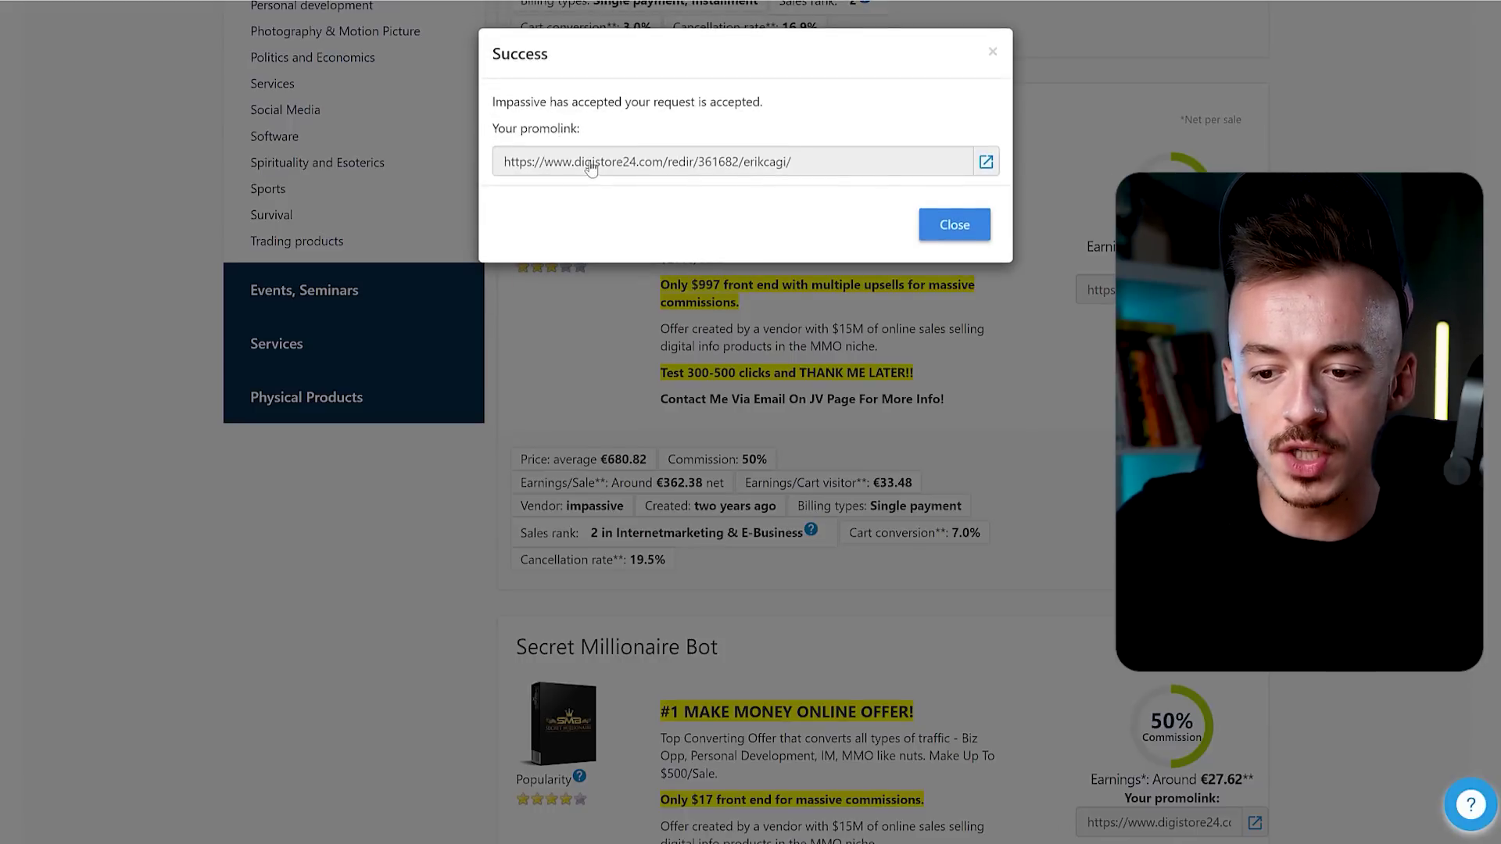
pyautogui.click(956, 233)
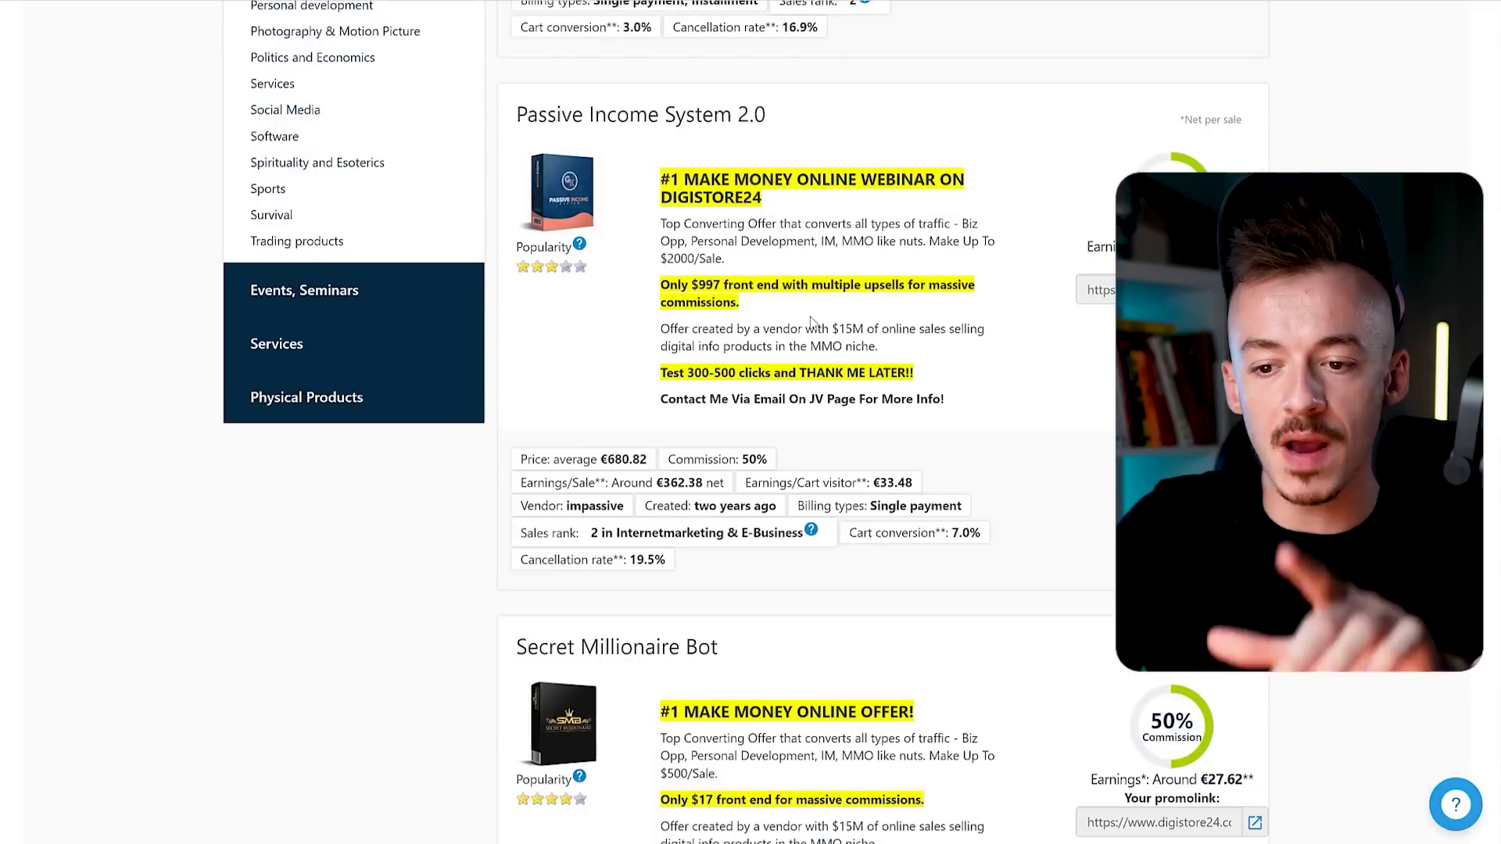
pyautogui.scroll(-2, 955, 557)
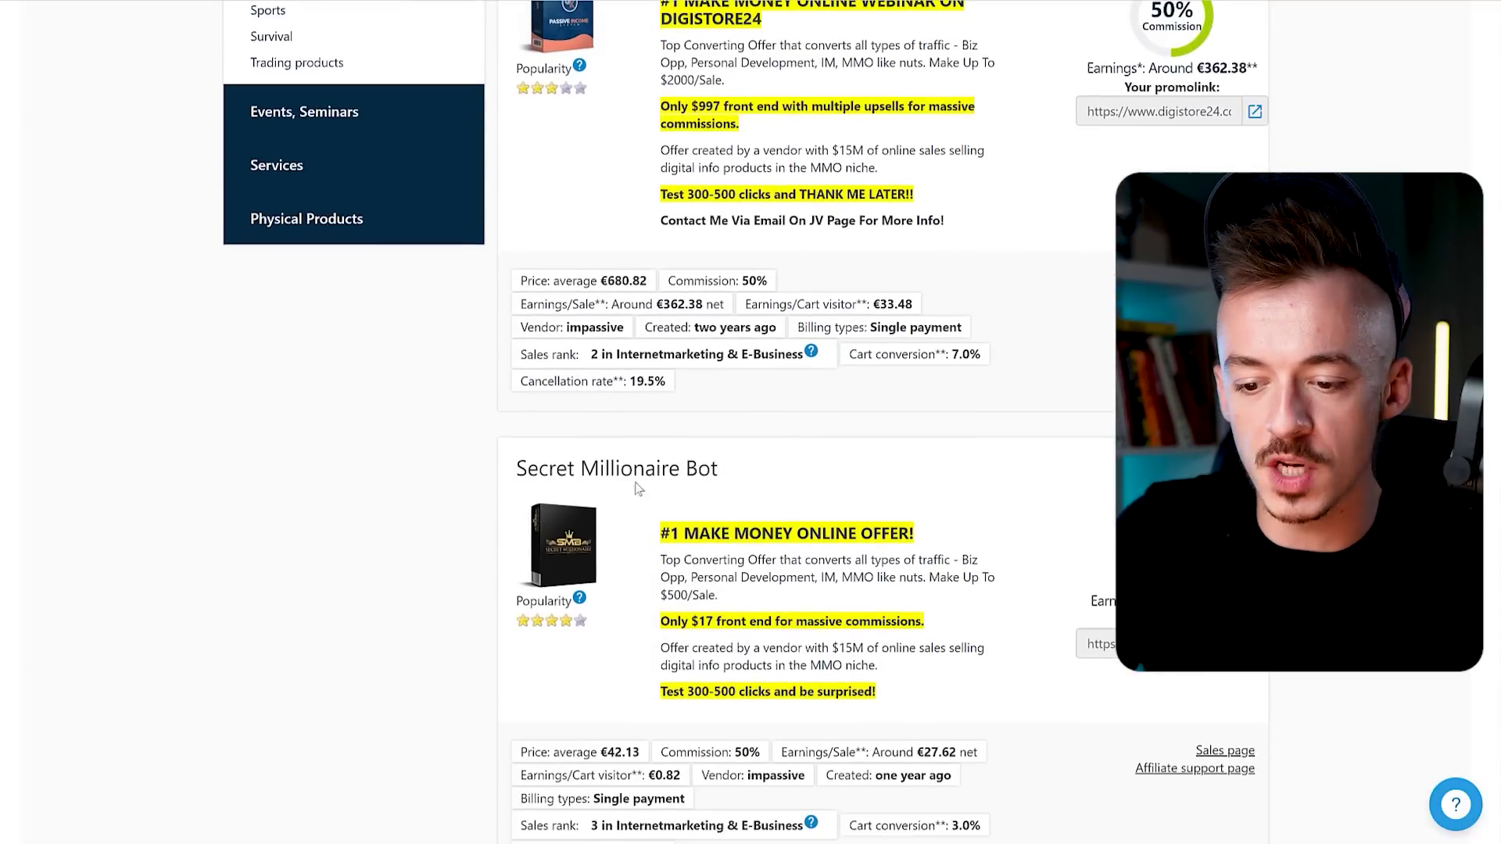
pyautogui.scroll(-1, 520, 379)
pyautogui.moveTo(584, 381); pyautogui.dragTo(735, 386)
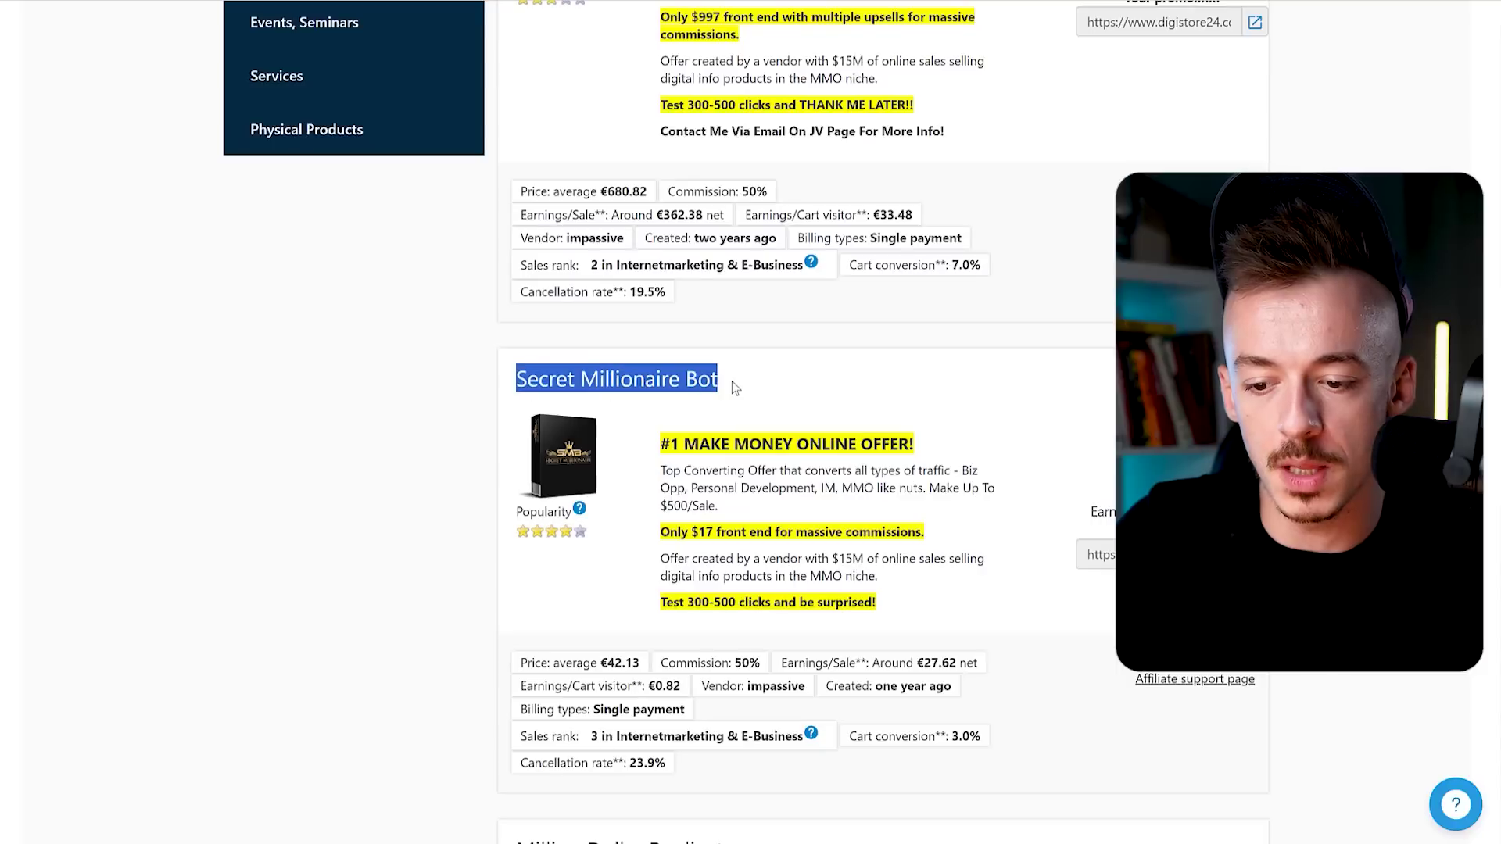
pyautogui.click(928, 455)
pyautogui.scroll(2, 969, 524)
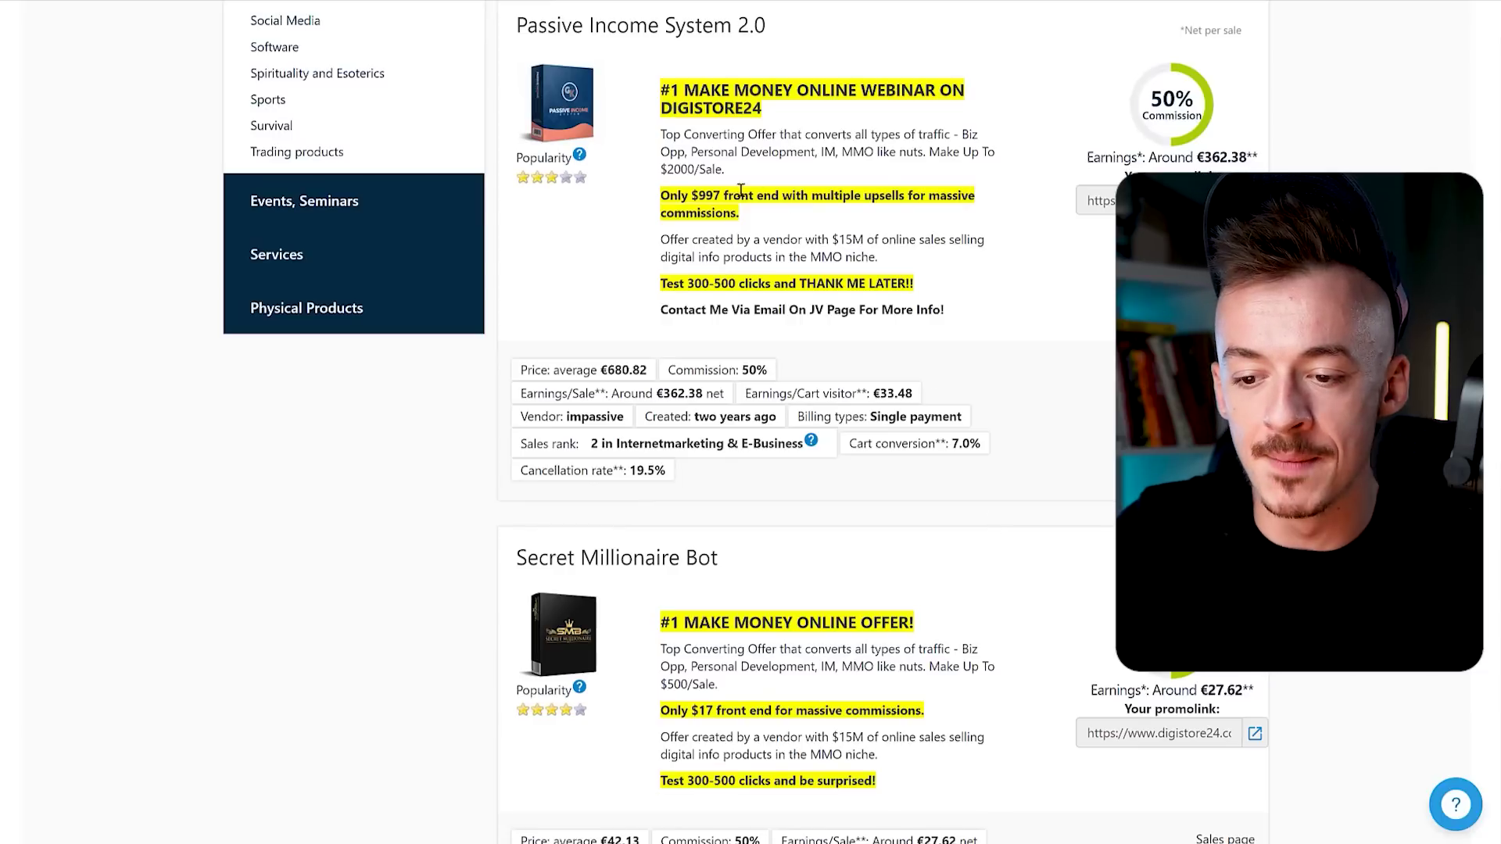
pyautogui.moveTo(692, 196); pyautogui.dragTo(720, 195)
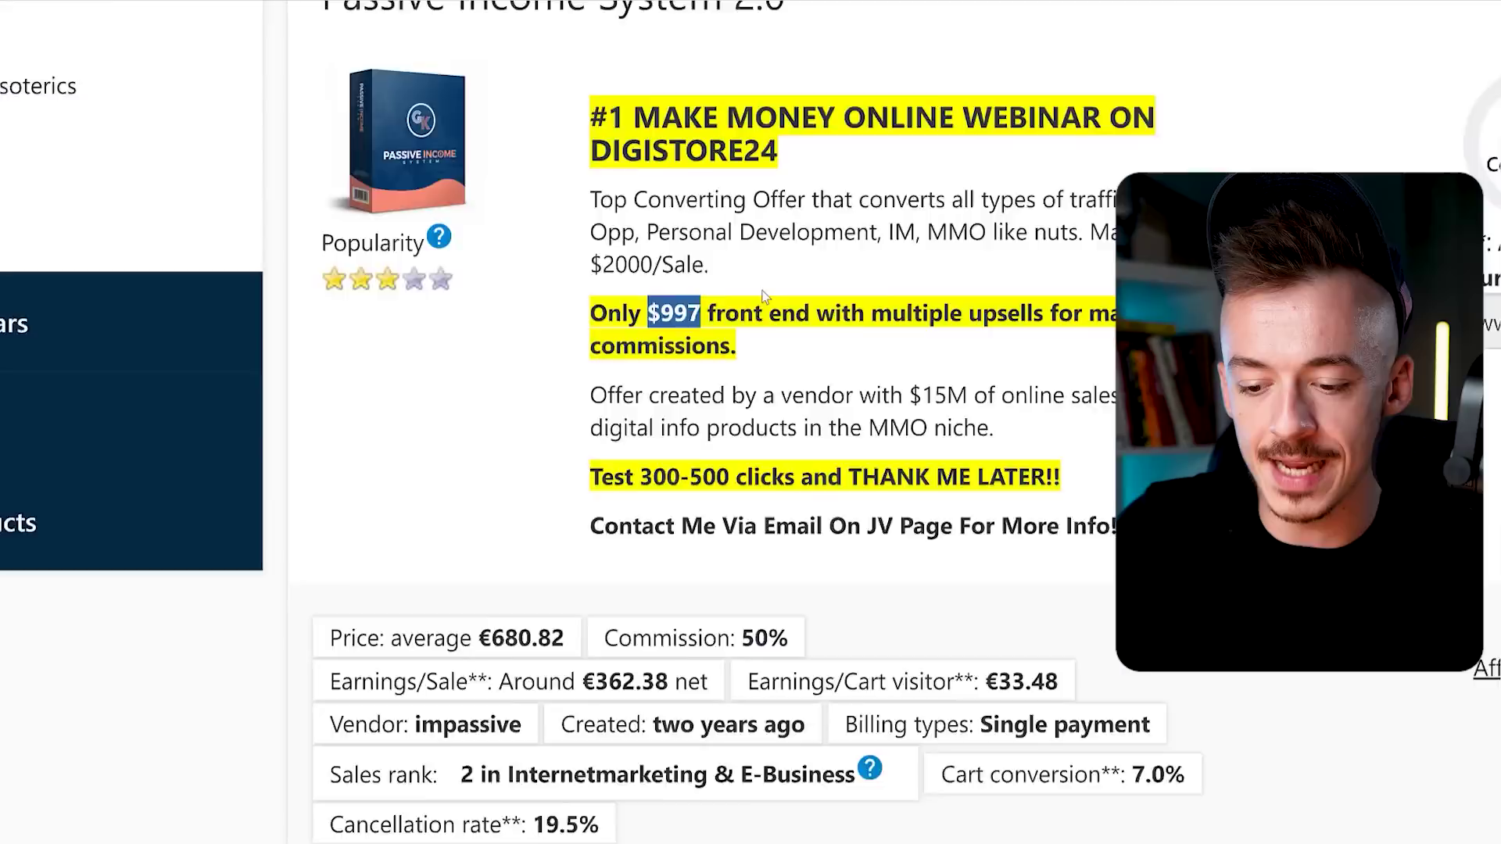
pyautogui.scroll(-5, 743, 352)
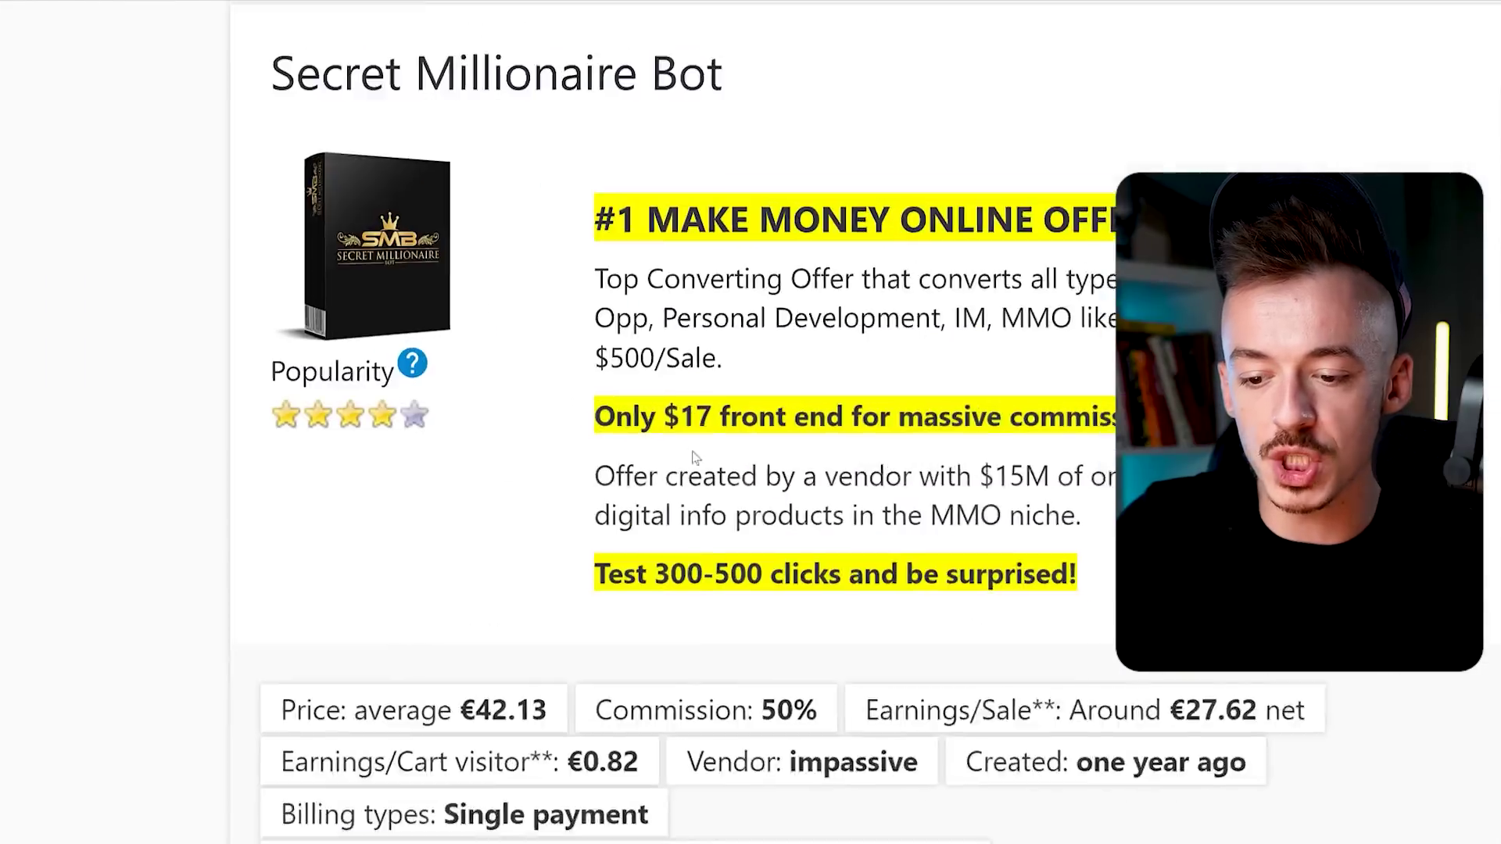
pyautogui.moveTo(663, 417); pyautogui.dragTo(730, 417)
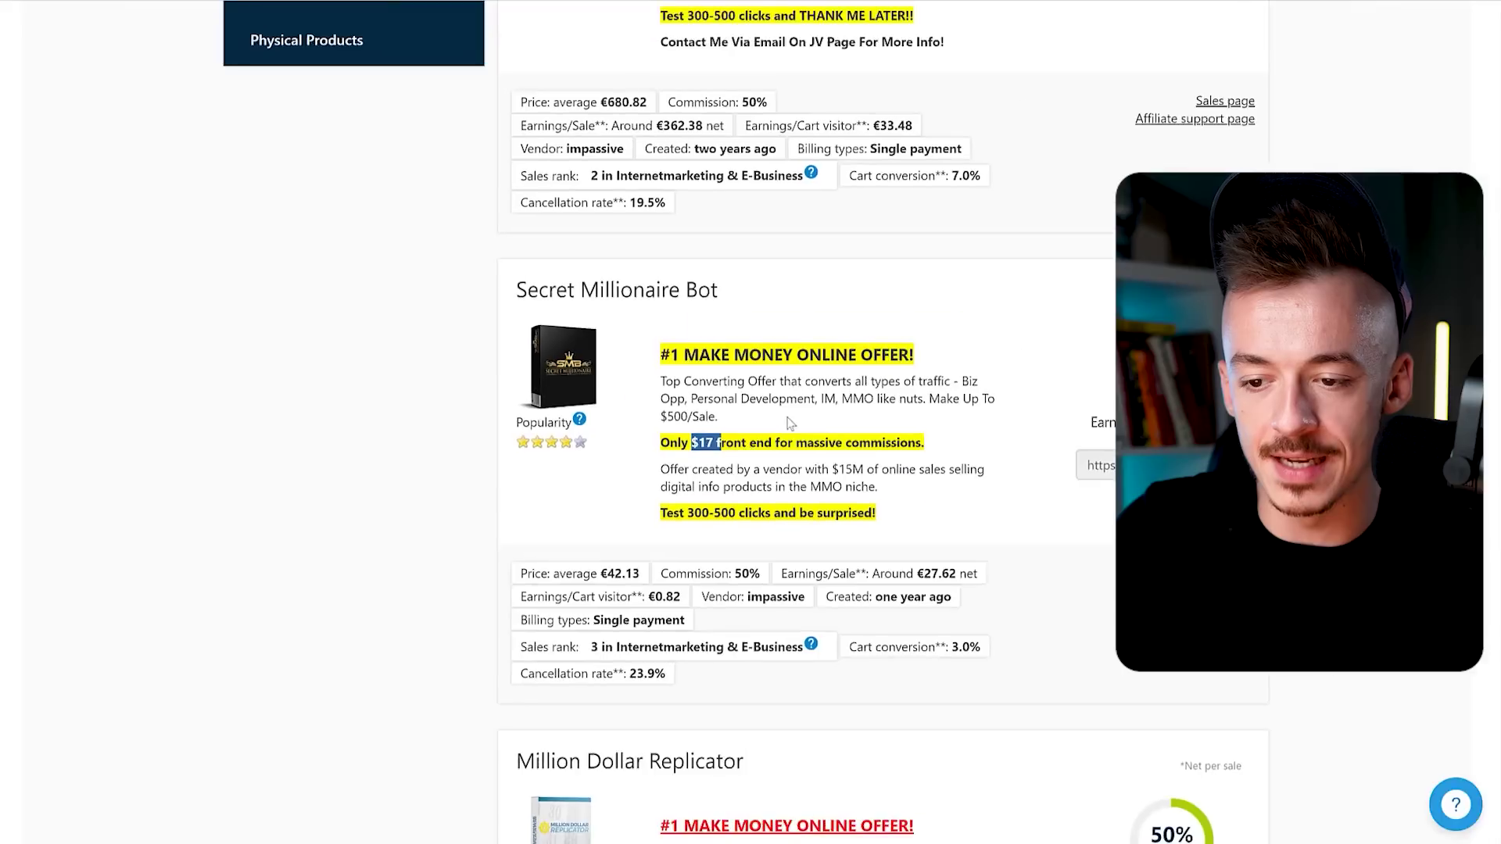
pyautogui.scroll(2, 789, 422)
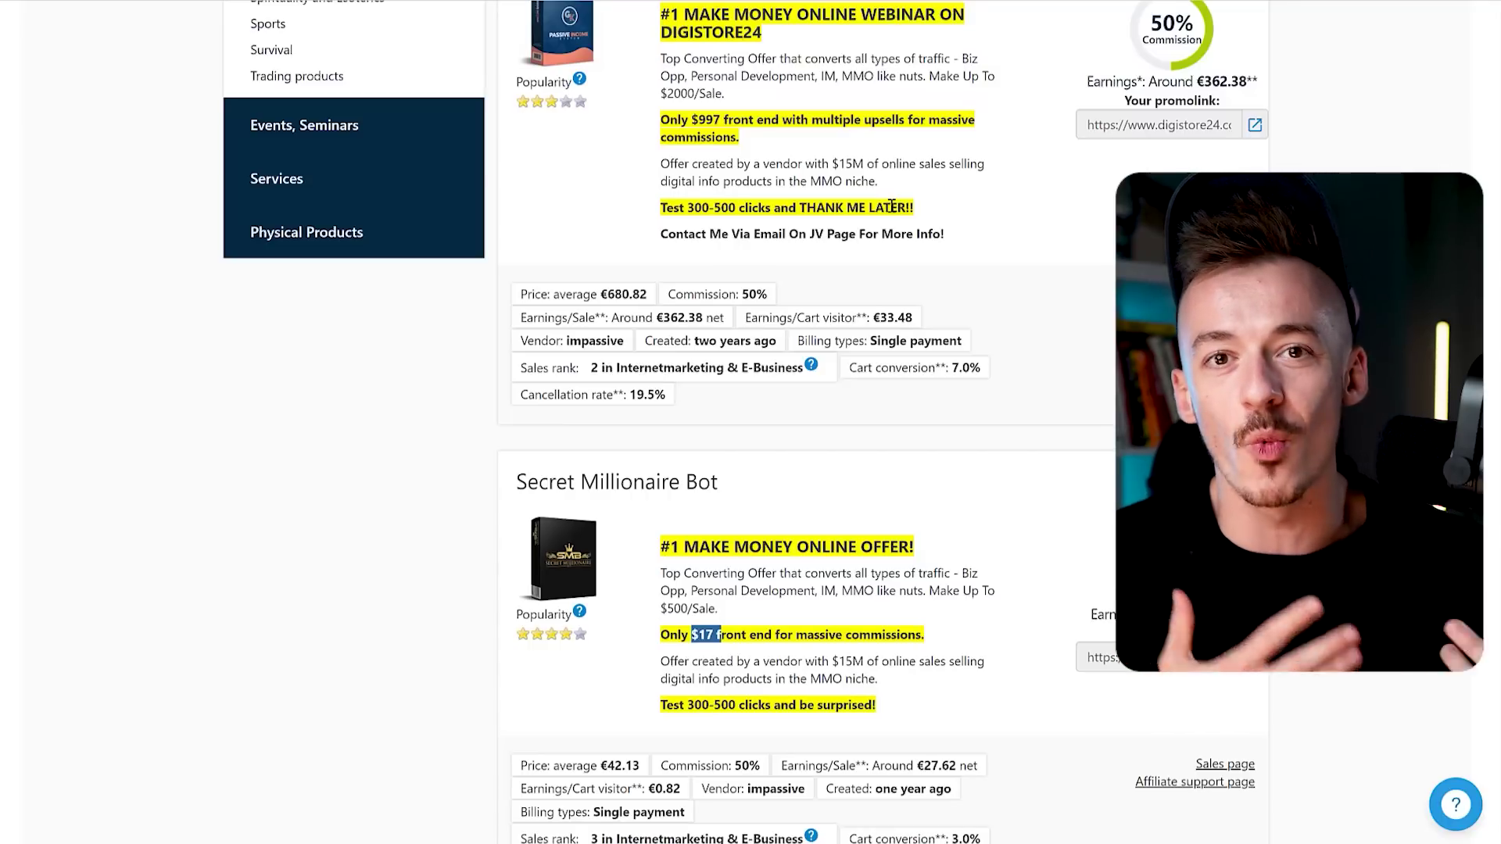
pyautogui.scroll(1, 897, 205)
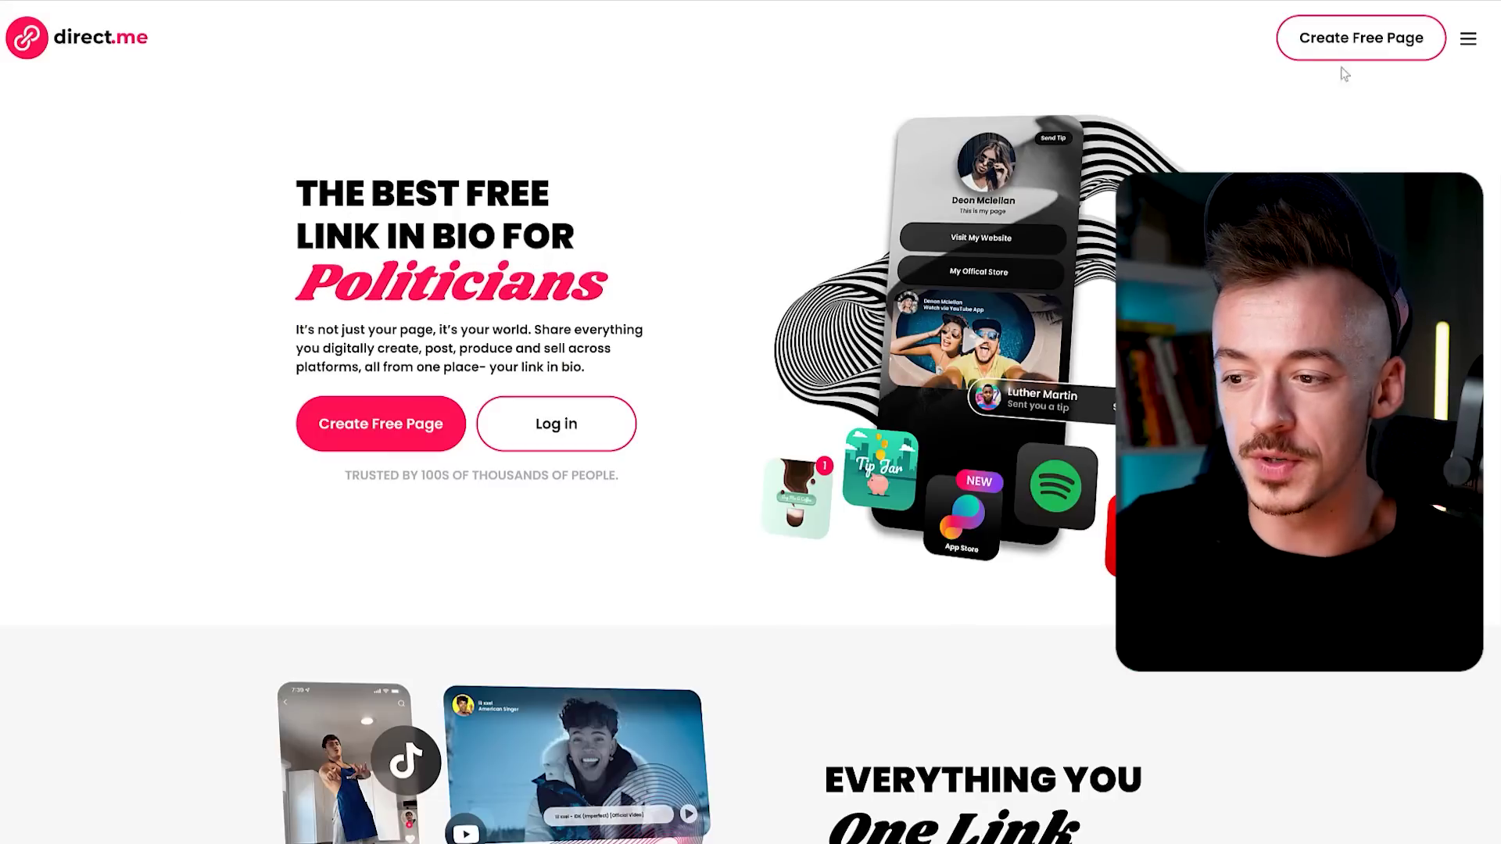
# Create a free direct.me page by signing up with a Google account.
pyautogui.click(1353, 44)
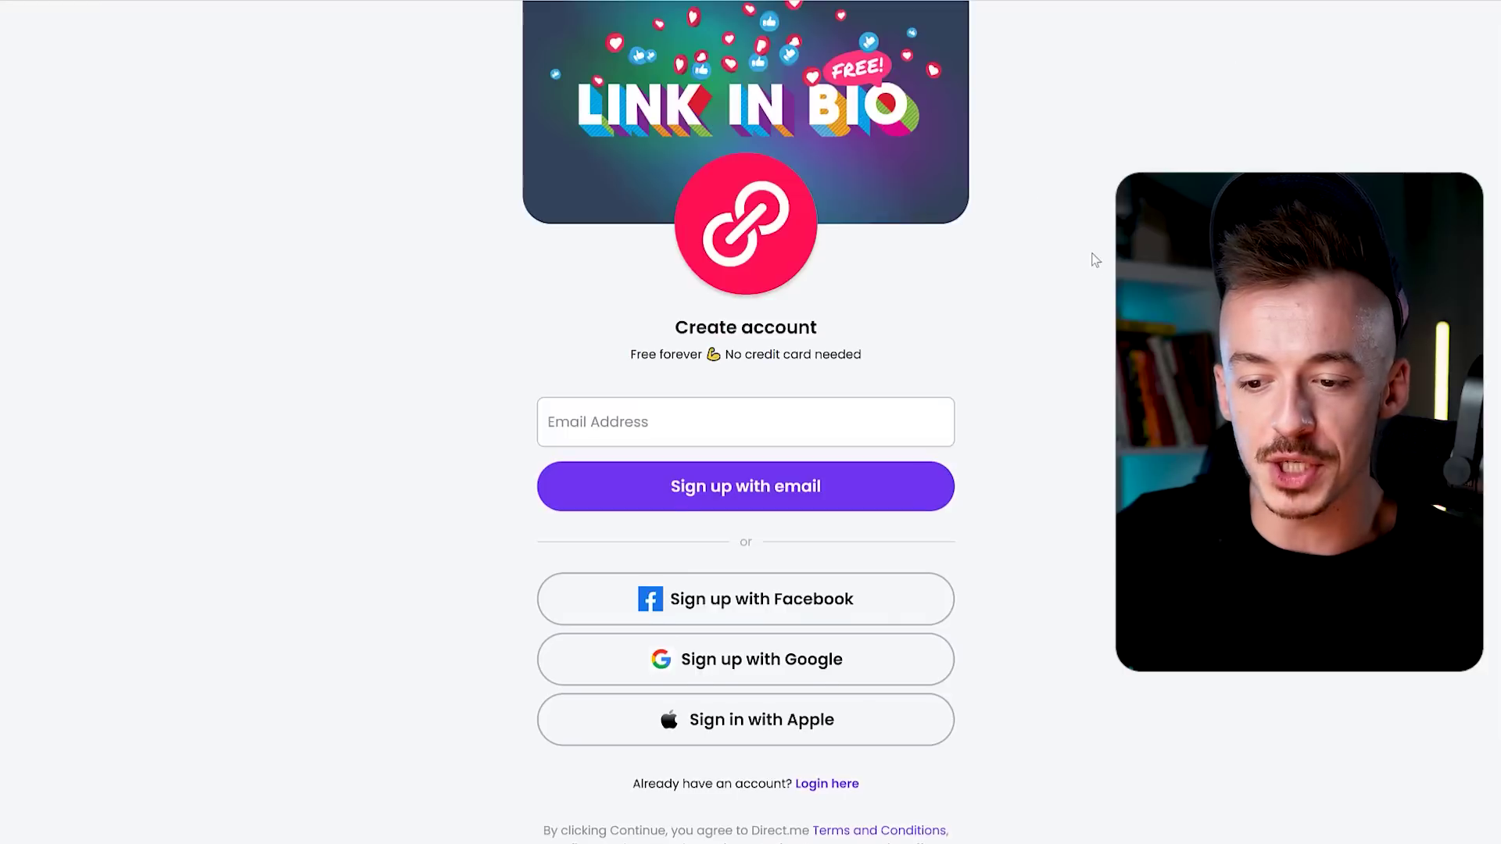
pyautogui.click(743, 555)
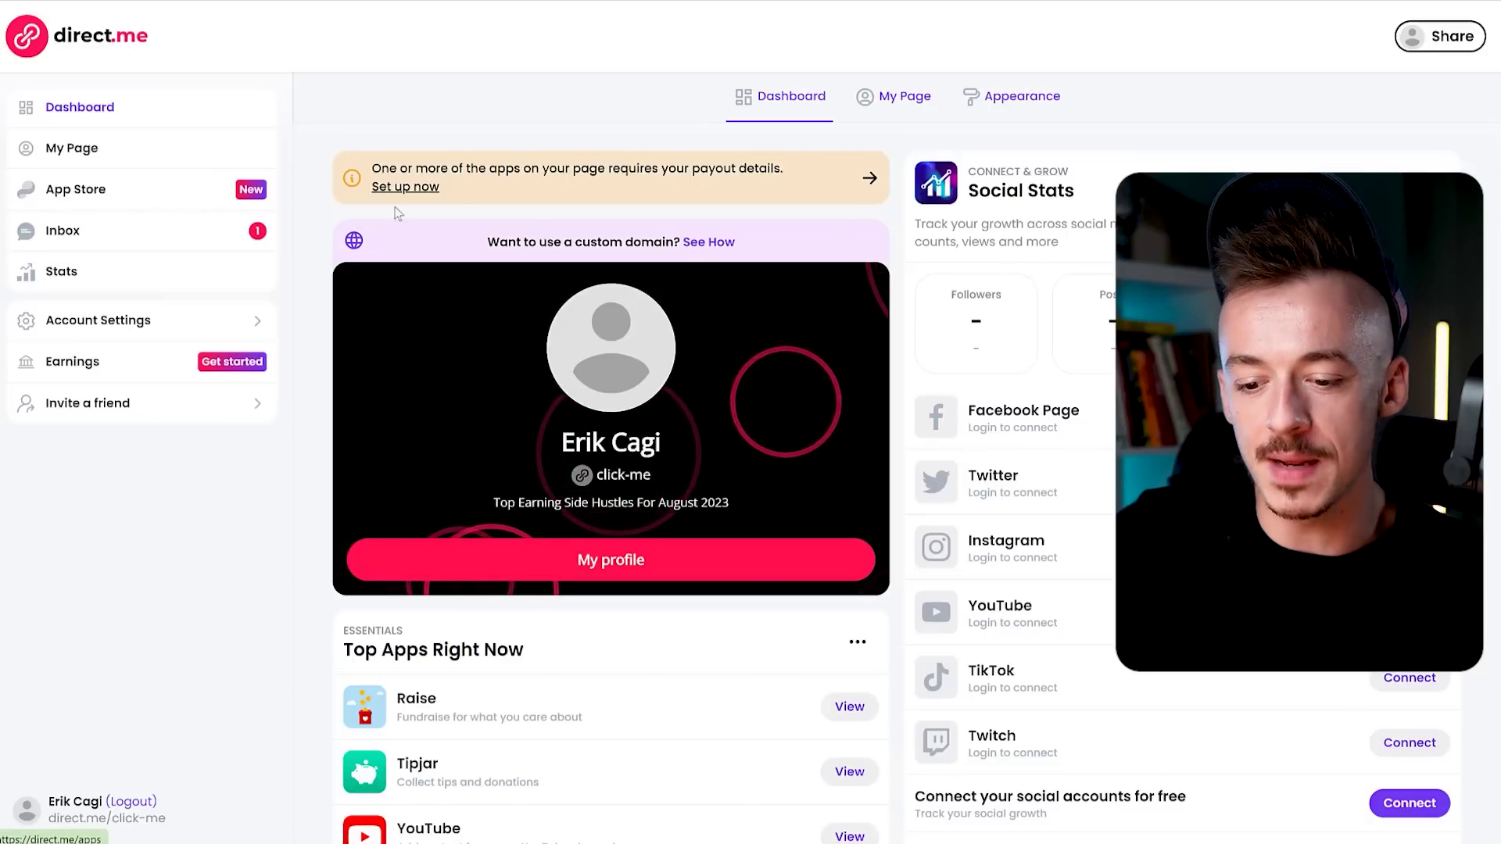
# Go to My Page and scroll down to the Get Paid To Post On Social Media block.
pyautogui.scroll(-5, 857, 290)
pyautogui.scroll(5, 994, 351)
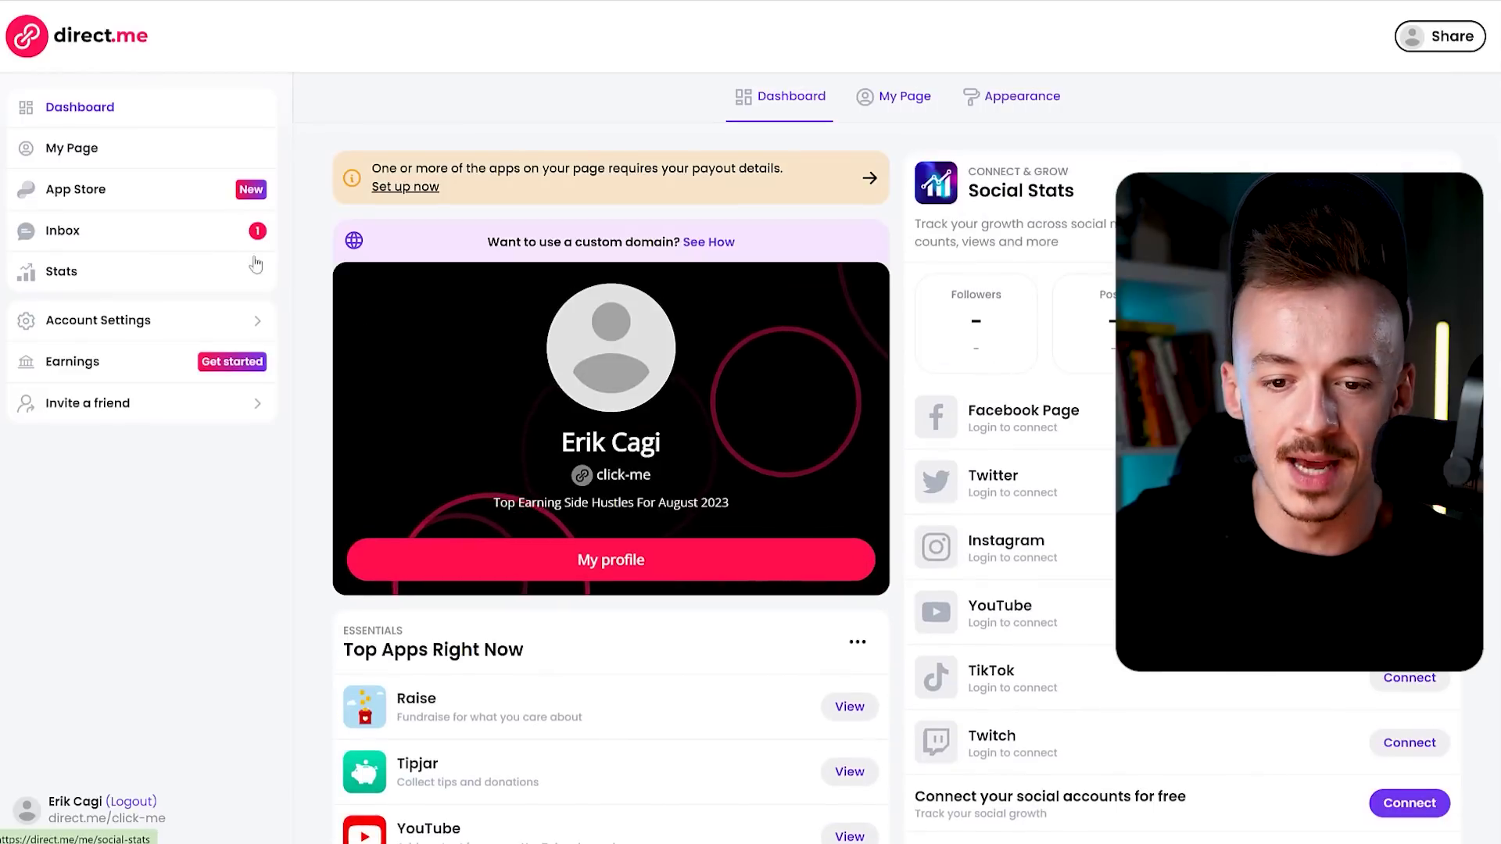
pyautogui.click(35, 143)
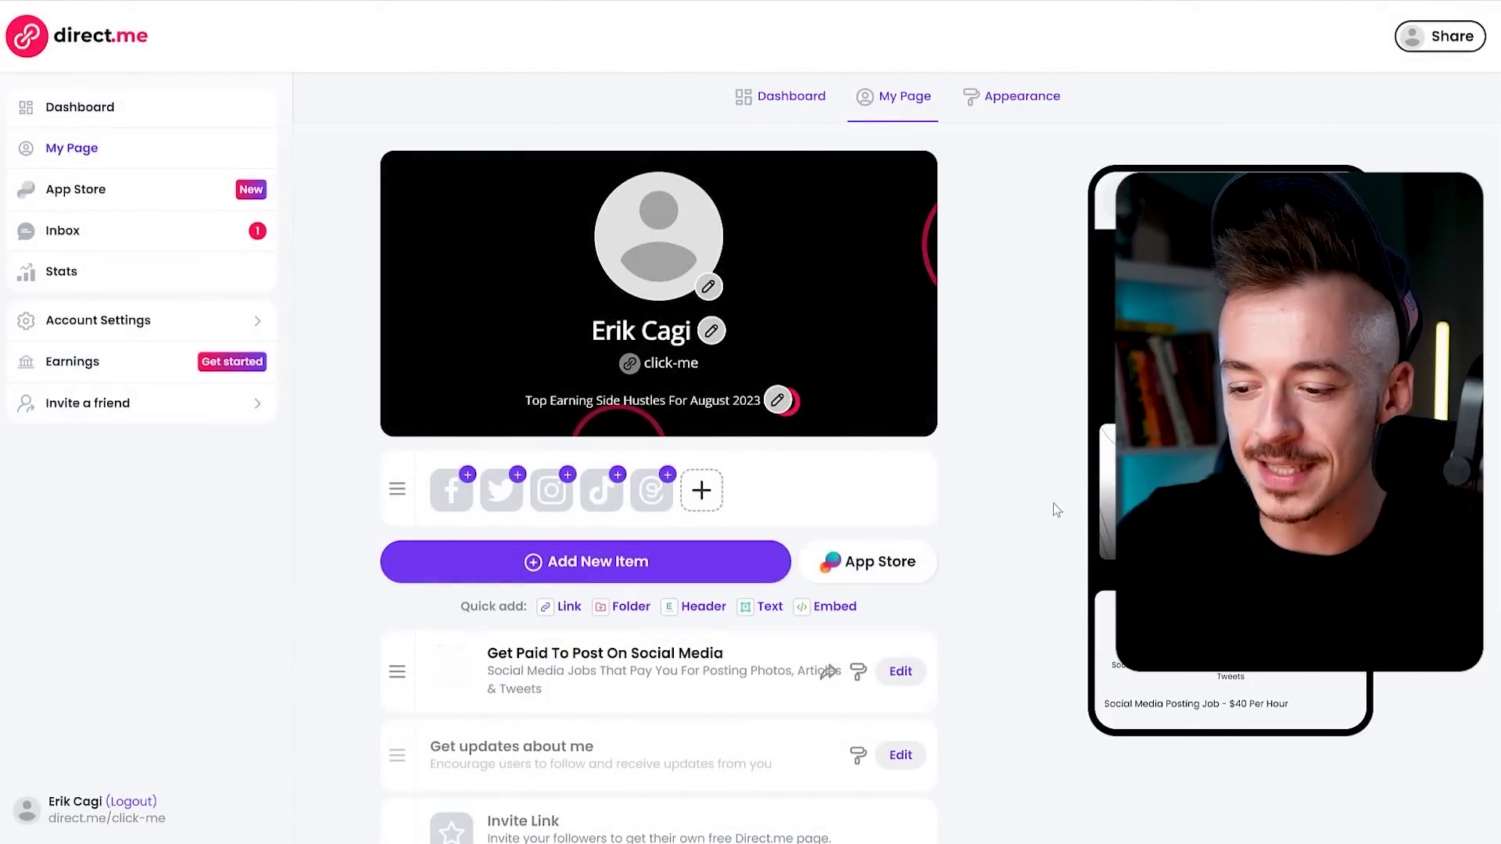
pyautogui.scroll(-1, 659, 469)
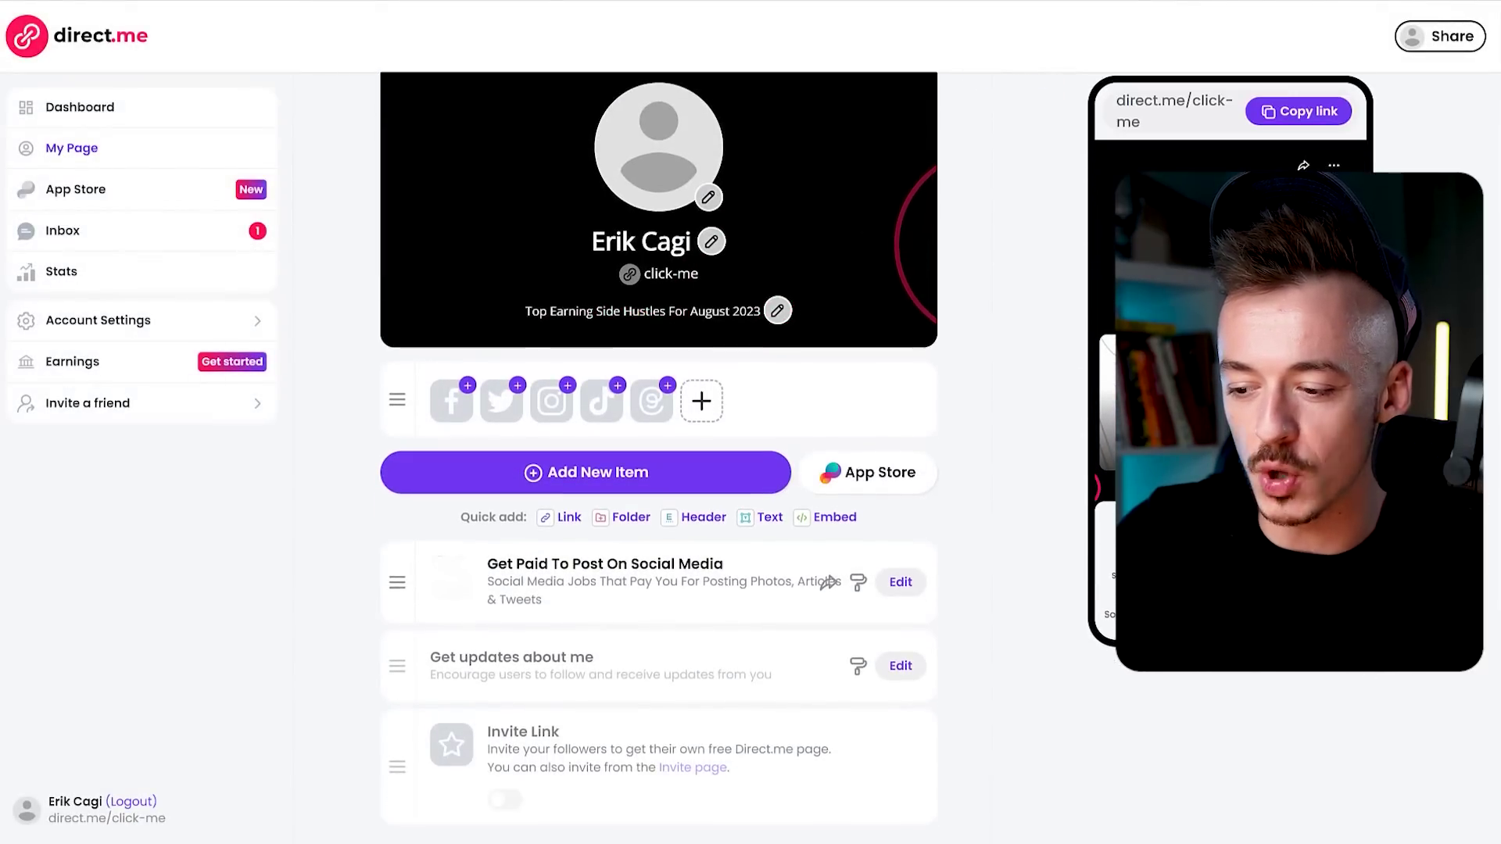
pyautogui.scroll(-1, 659, 469)
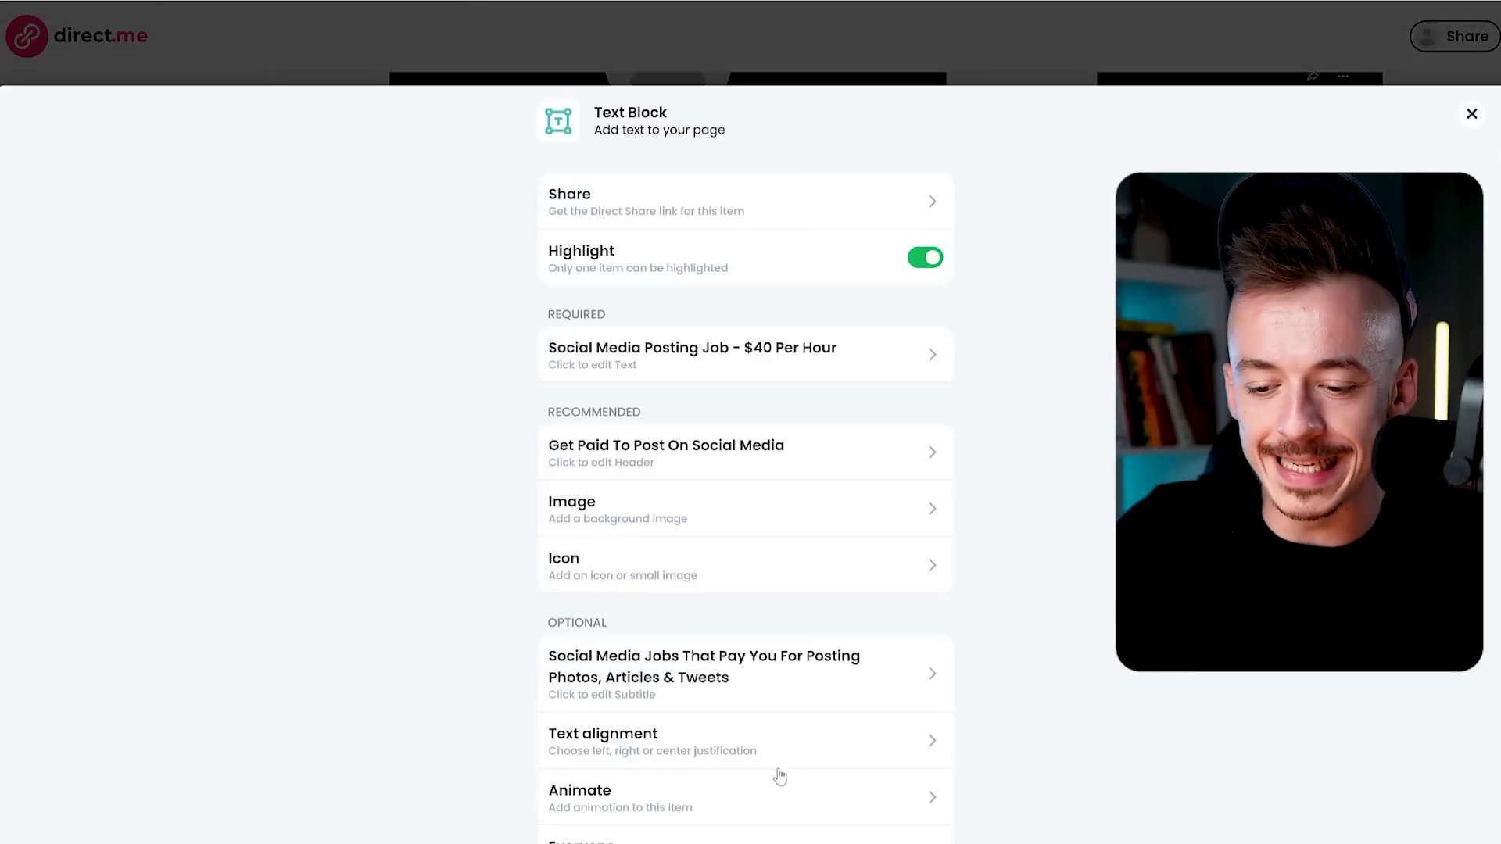
pyautogui.scroll(-5, 774, 770)
# Delete the Get Paid To Post On Social Media block and confirm the removal.
pyautogui.click(655, 762)
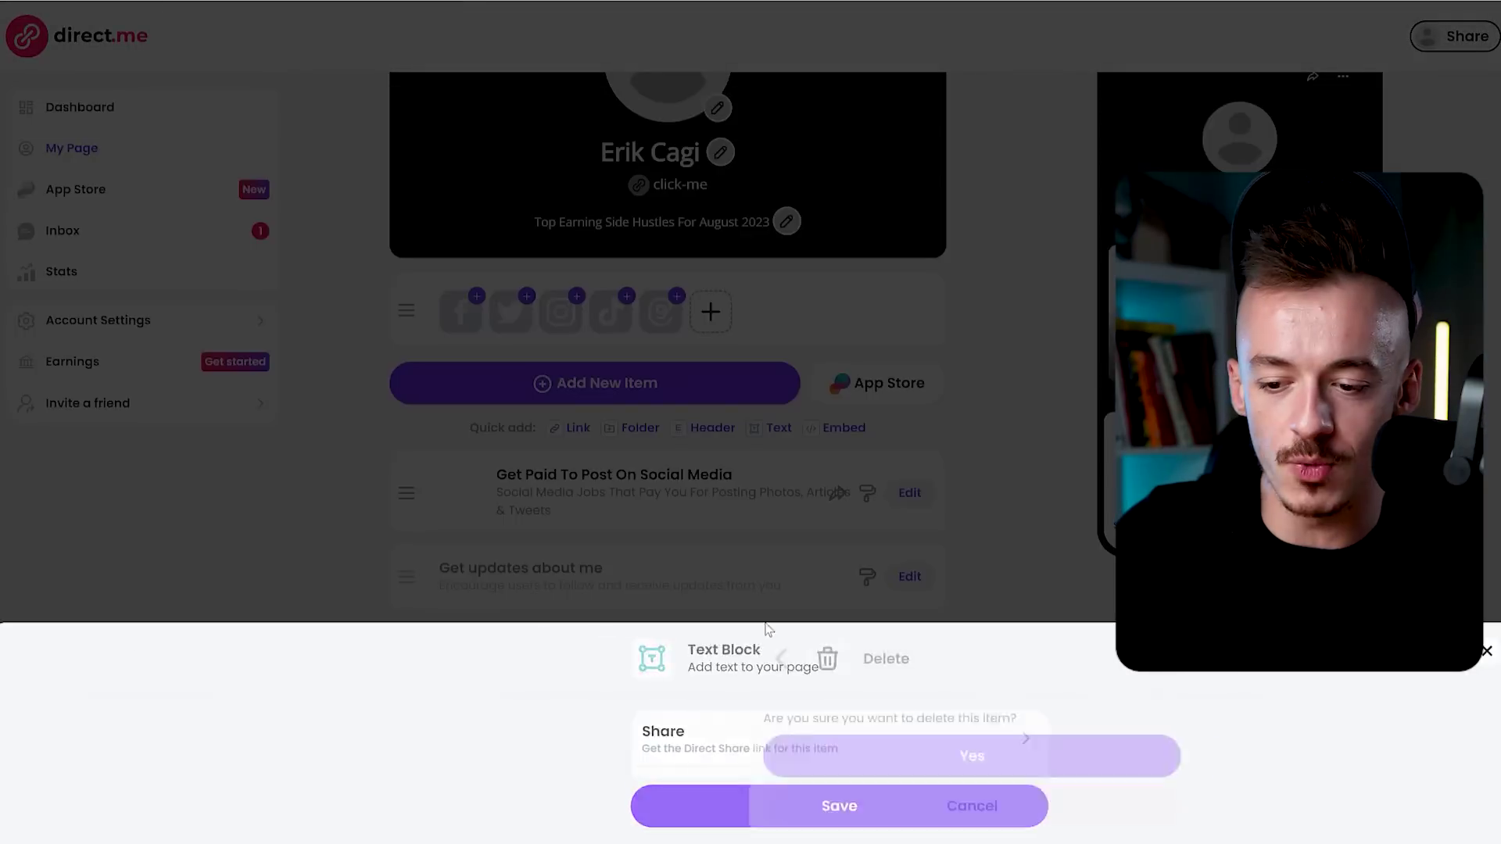
pyautogui.click(749, 759)
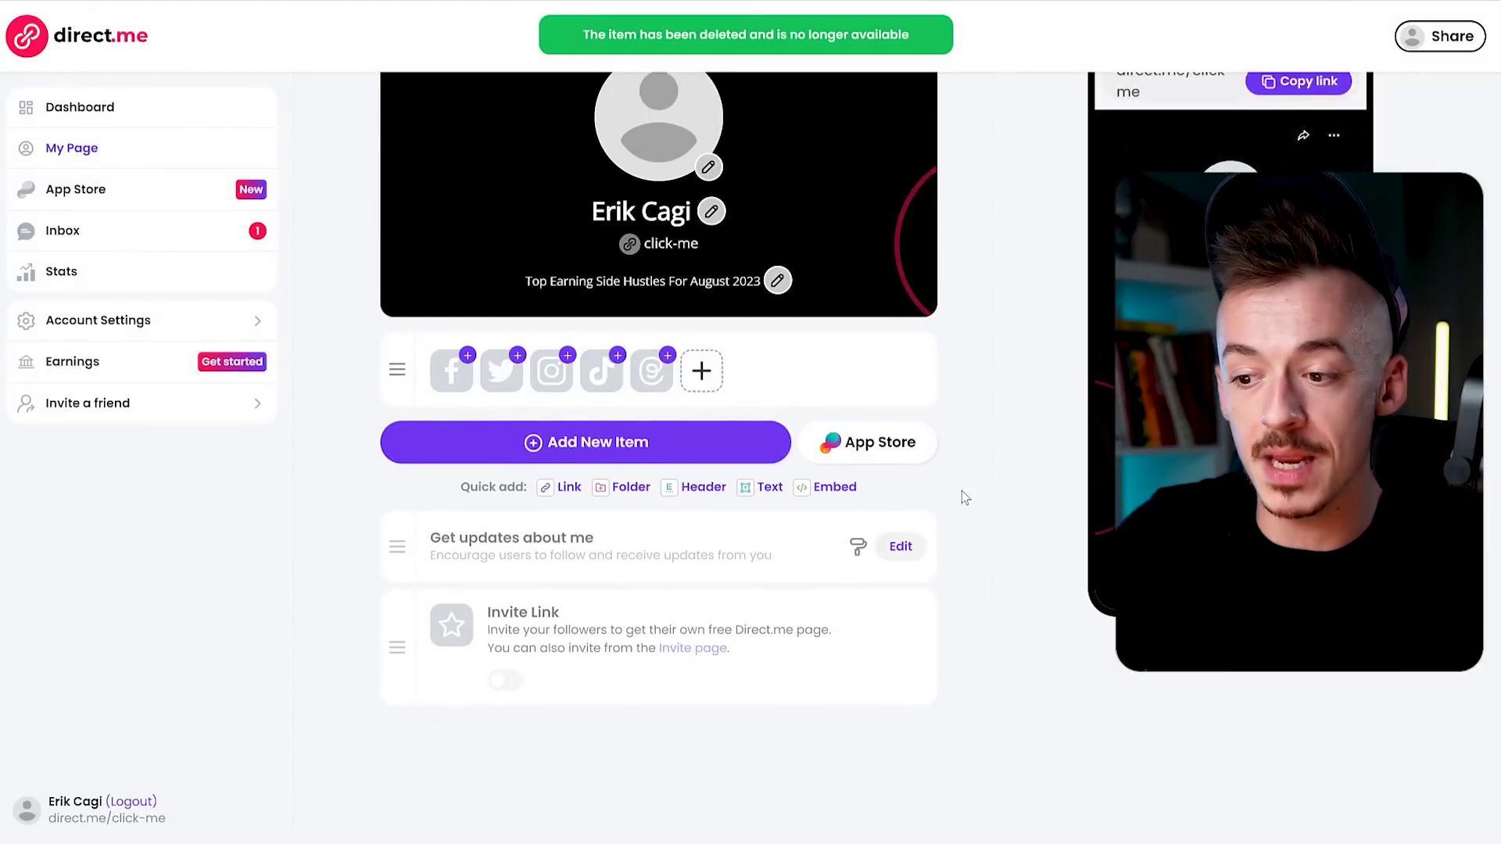
pyautogui.scroll(2, 961, 491)
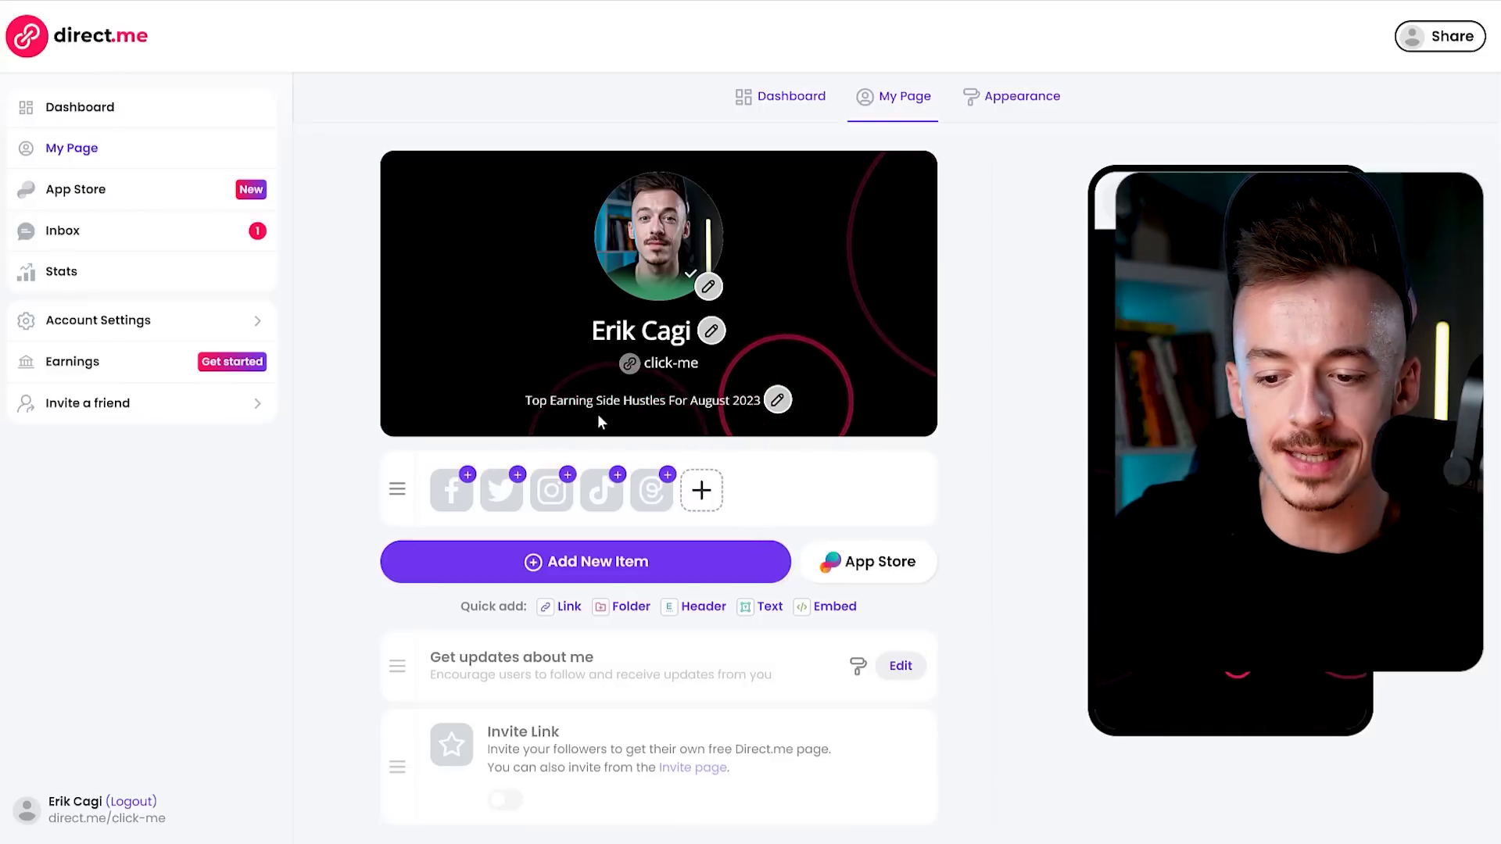
# Erase the 'Top Earning Side Hustles For August 2023' bio text and save the empty bio.
pyautogui.click(777, 400)
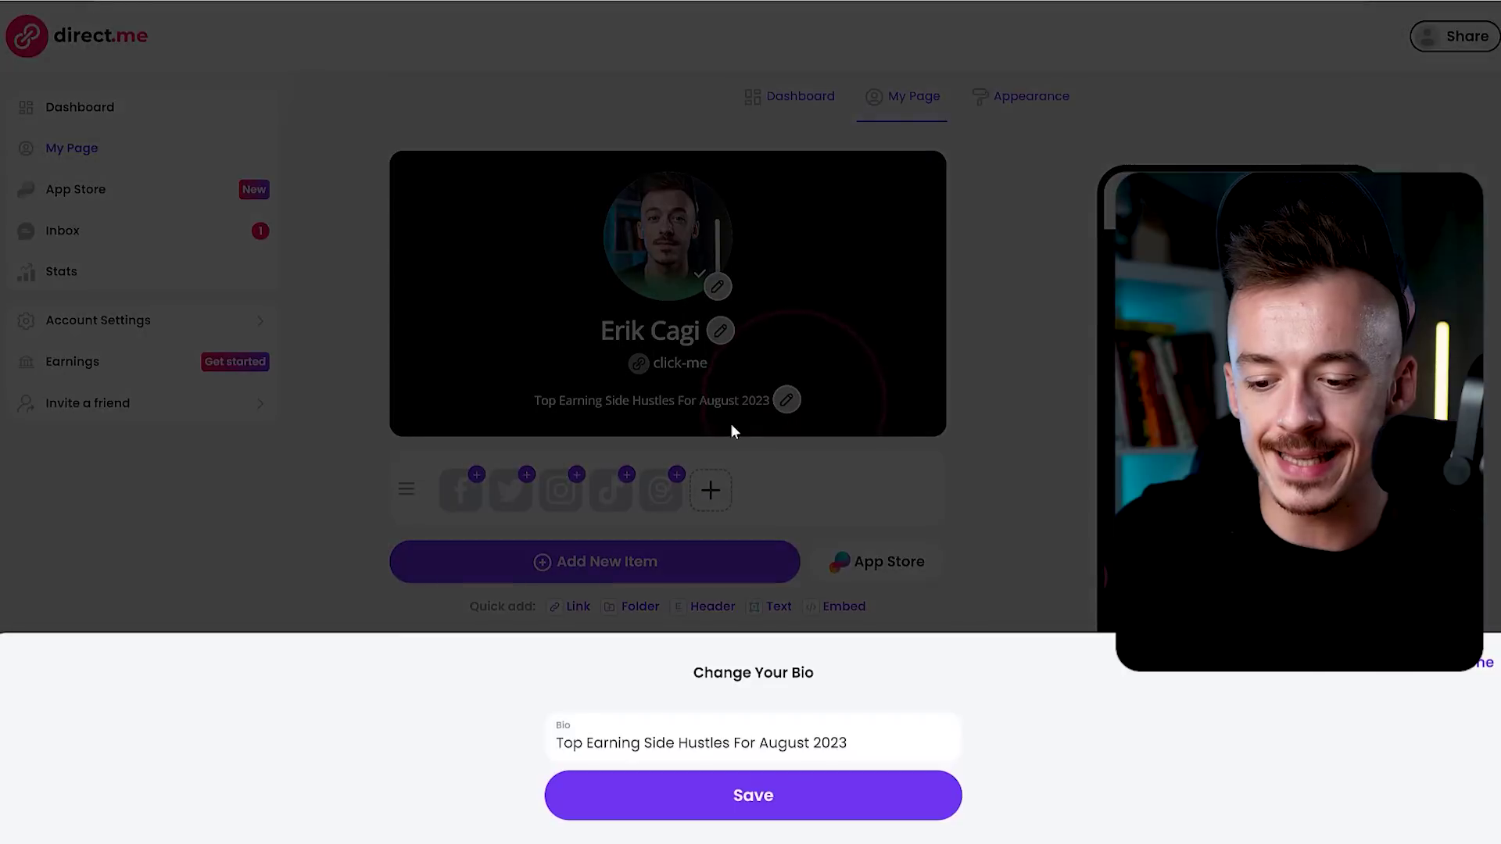
pyautogui.tripleClick(880, 738)
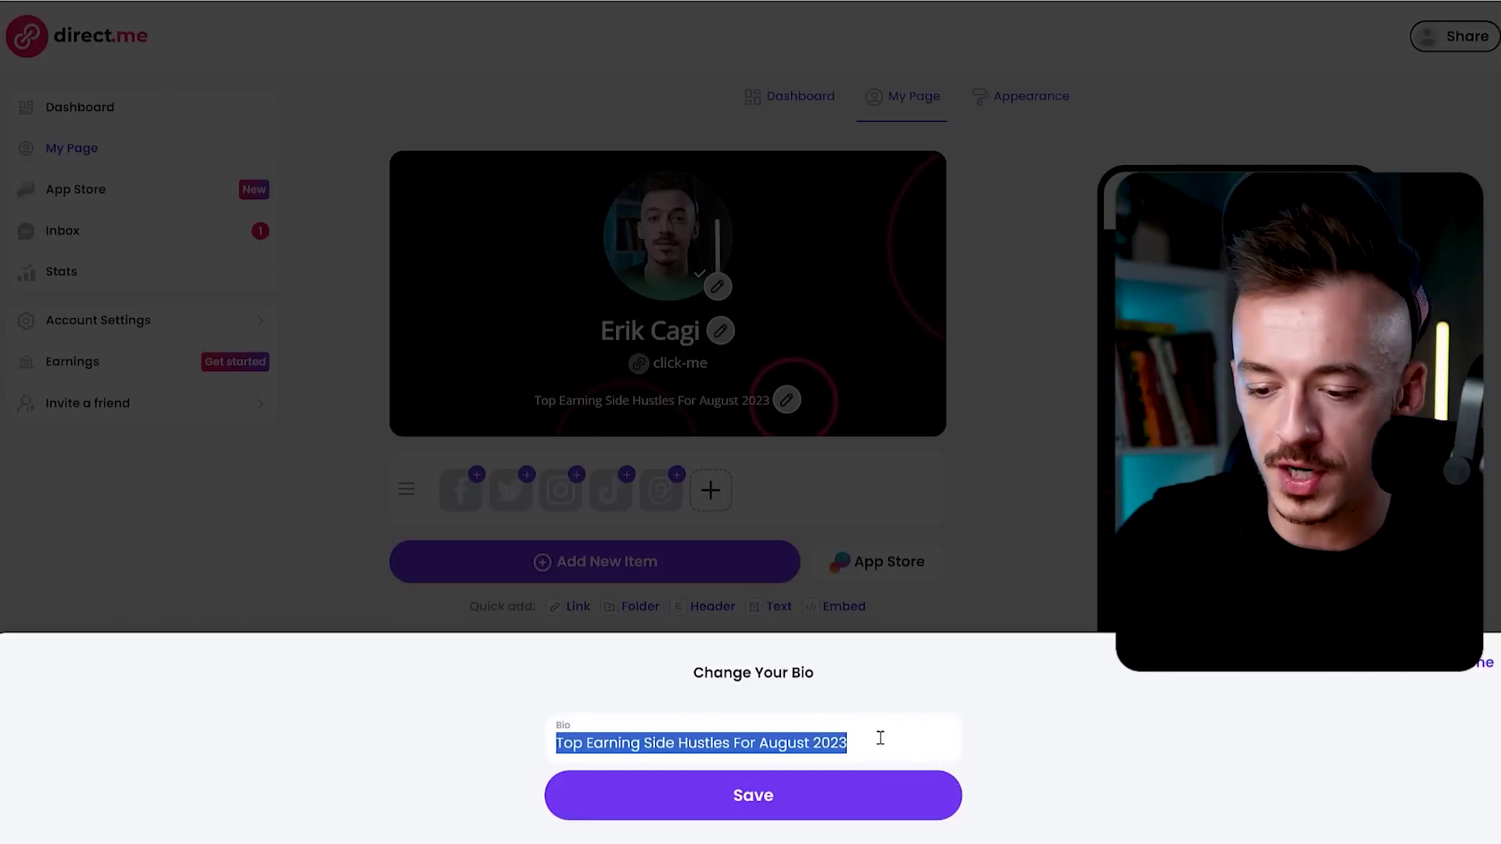
pyautogui.press('BackSpace')
pyautogui.click(845, 787)
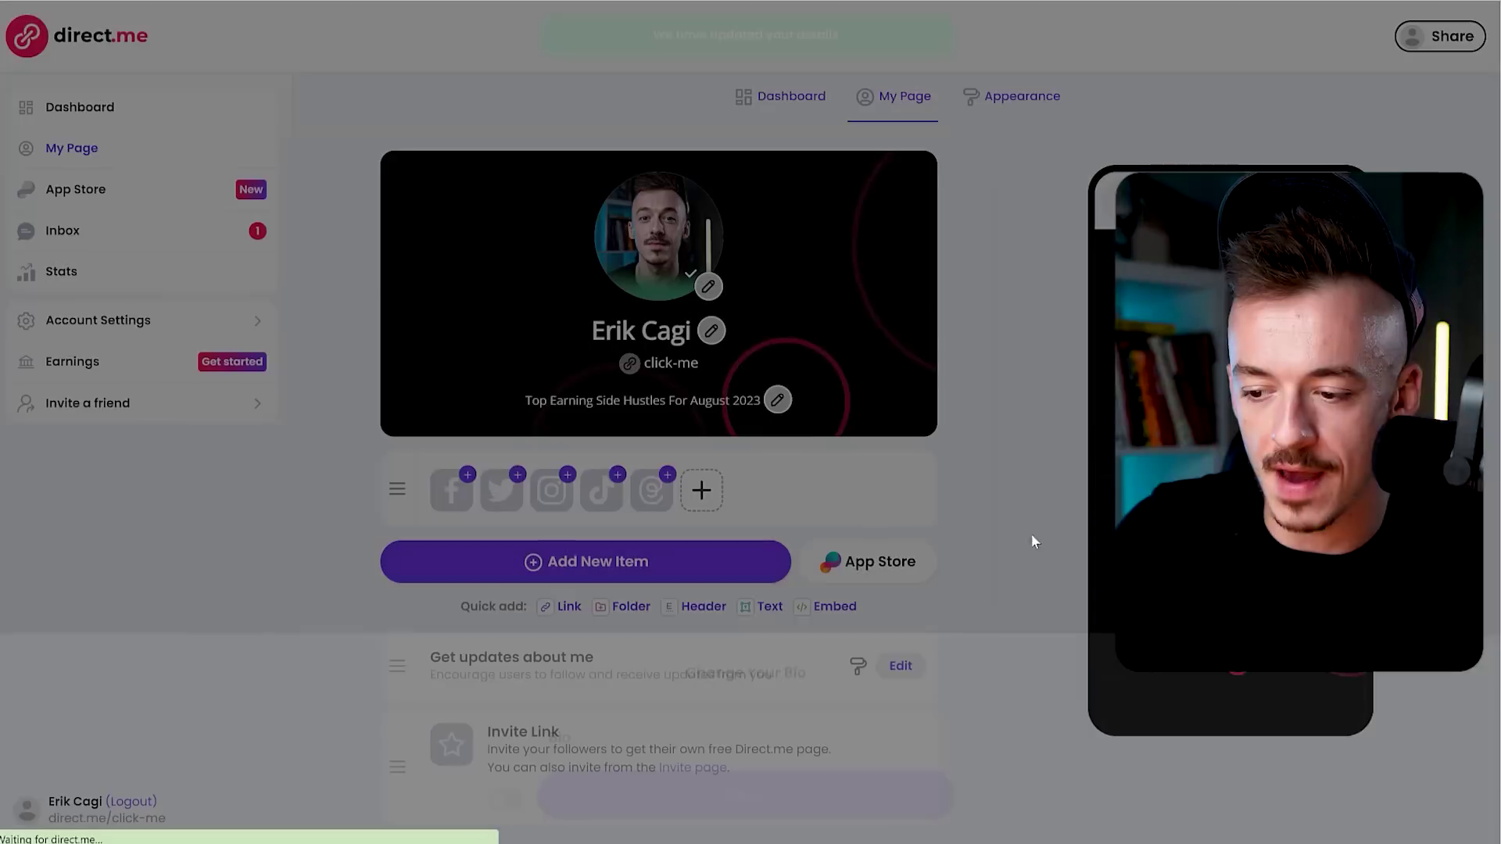
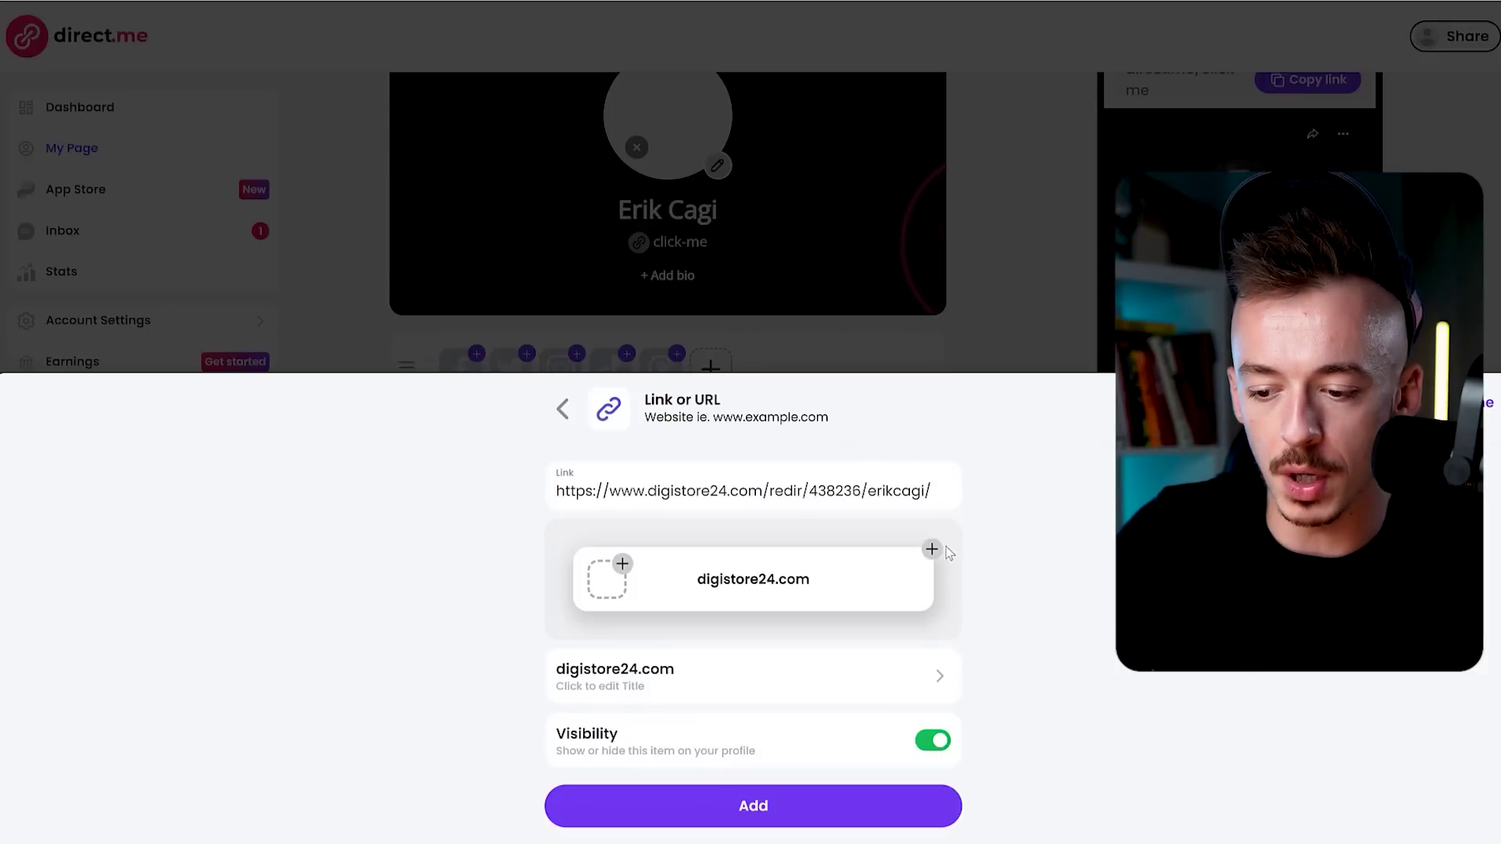
# Paste the Digistore24 affiliate URL into the link item and give its card a background image.
pyautogui.click(932, 549)
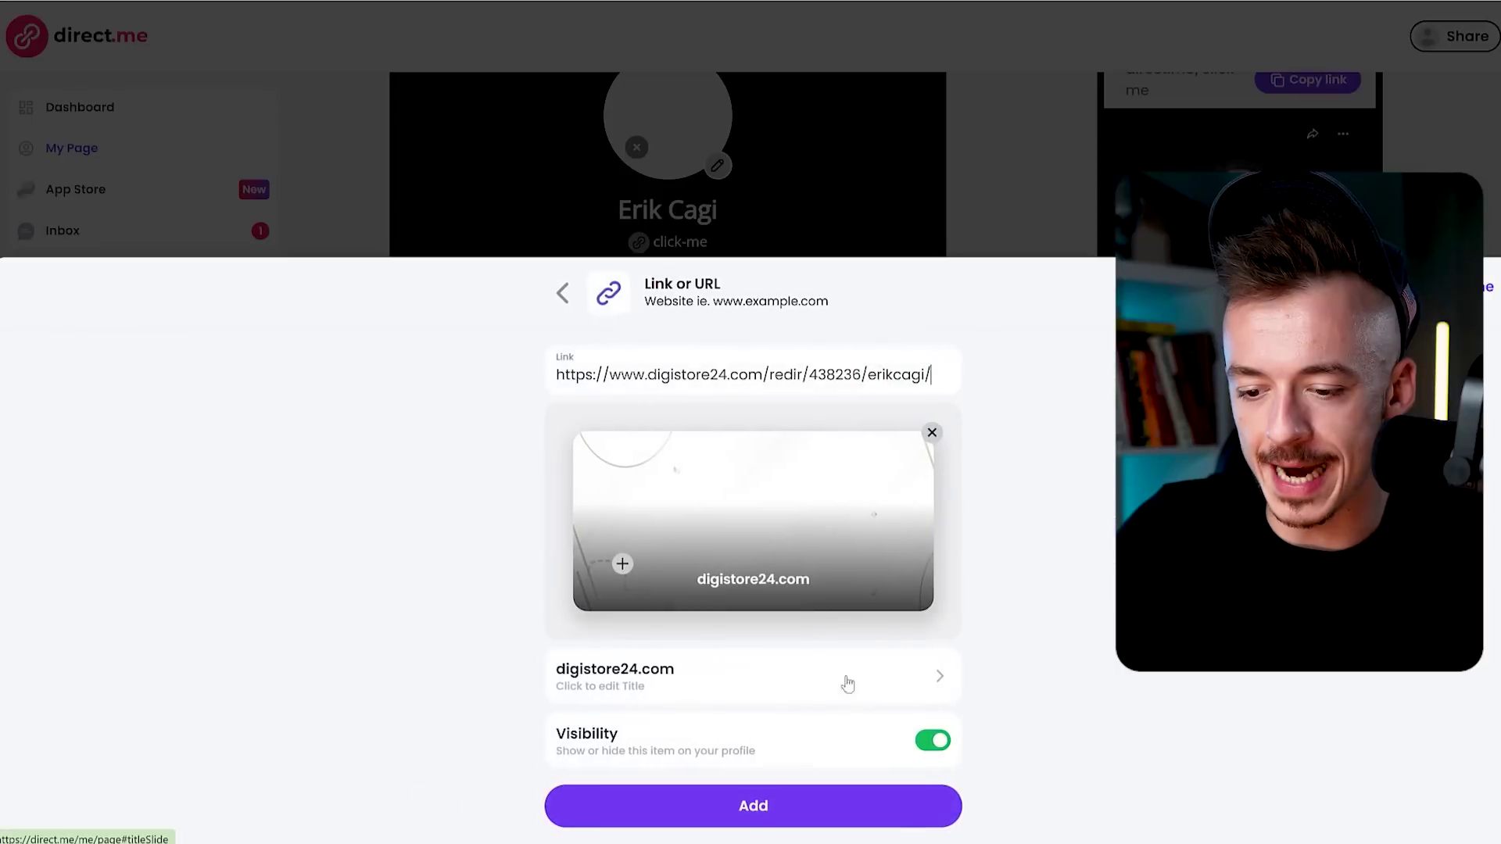
pyautogui.click(612, 691)
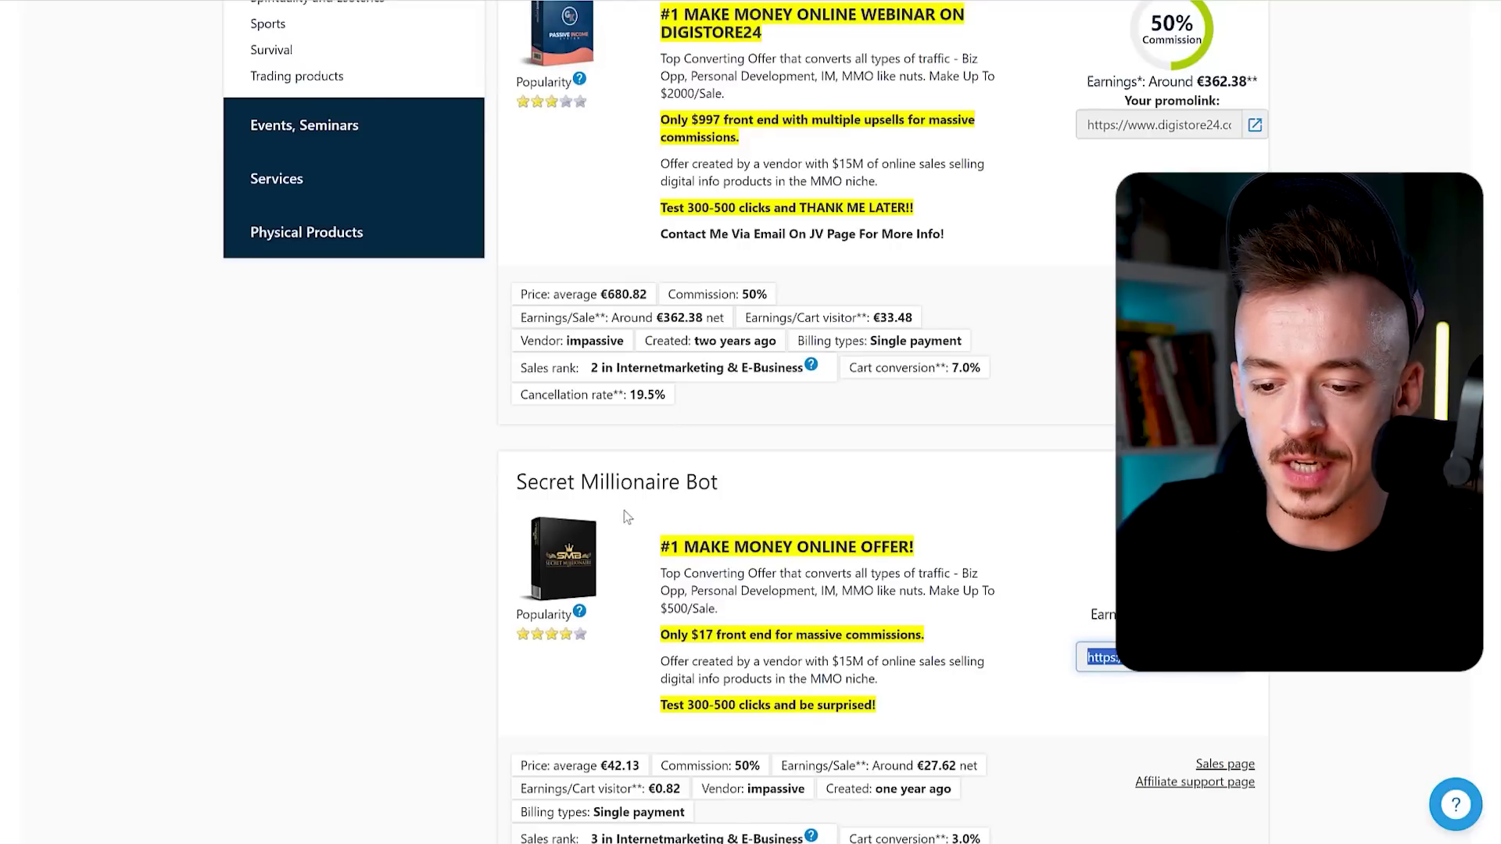
# Review the Secret Millionaire Bot sales page, then retitle the link 'Secret Millionaire Bot ($17)'.
pyautogui.click(1210, 763)
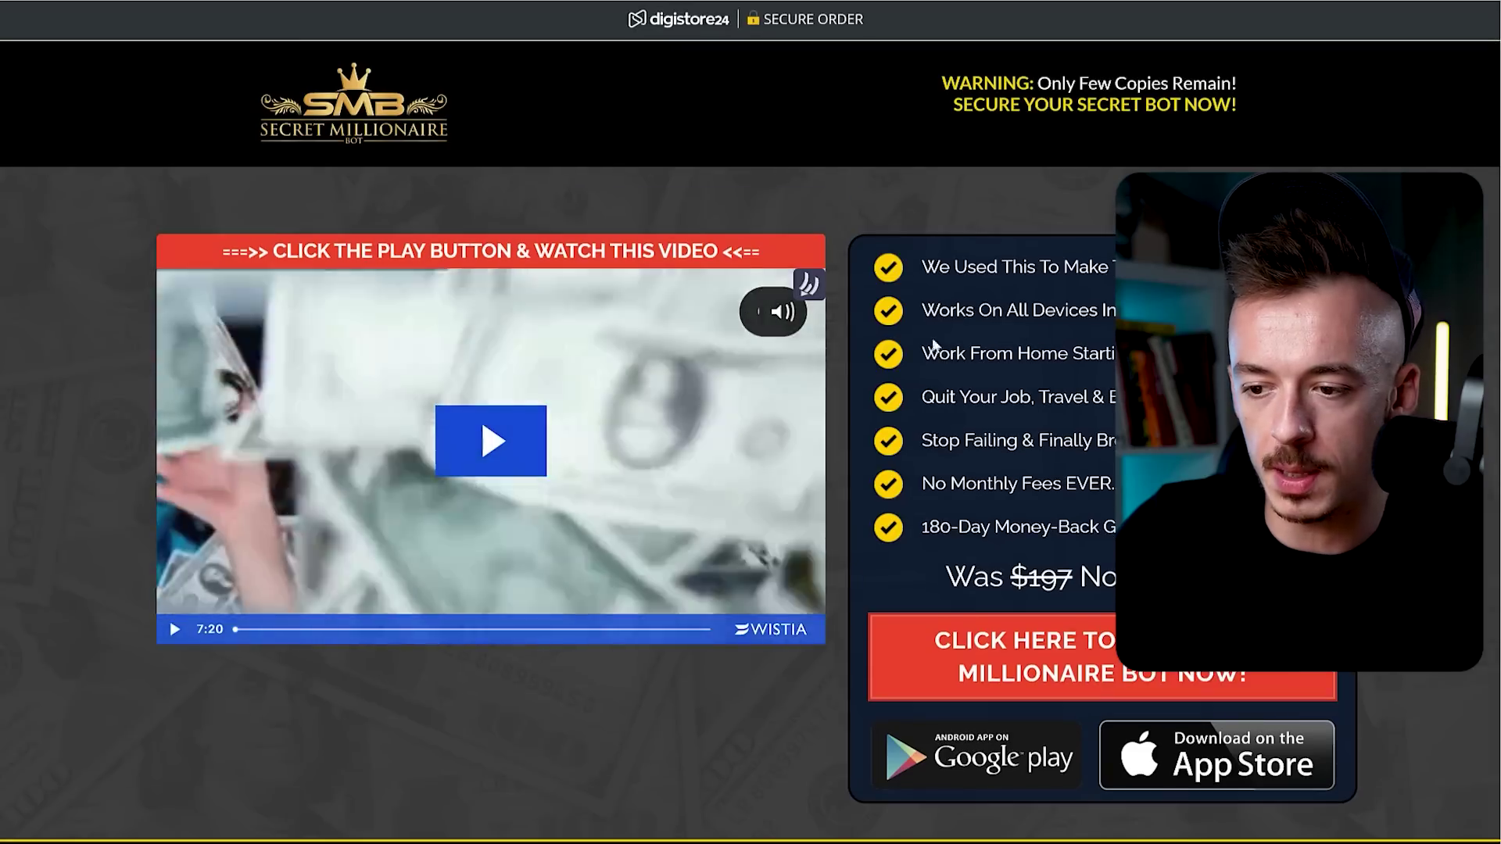
pyautogui.scroll(-1, 625, 223)
pyautogui.scroll(-11, 592, 252)
pyautogui.scroll(6, 592, 252)
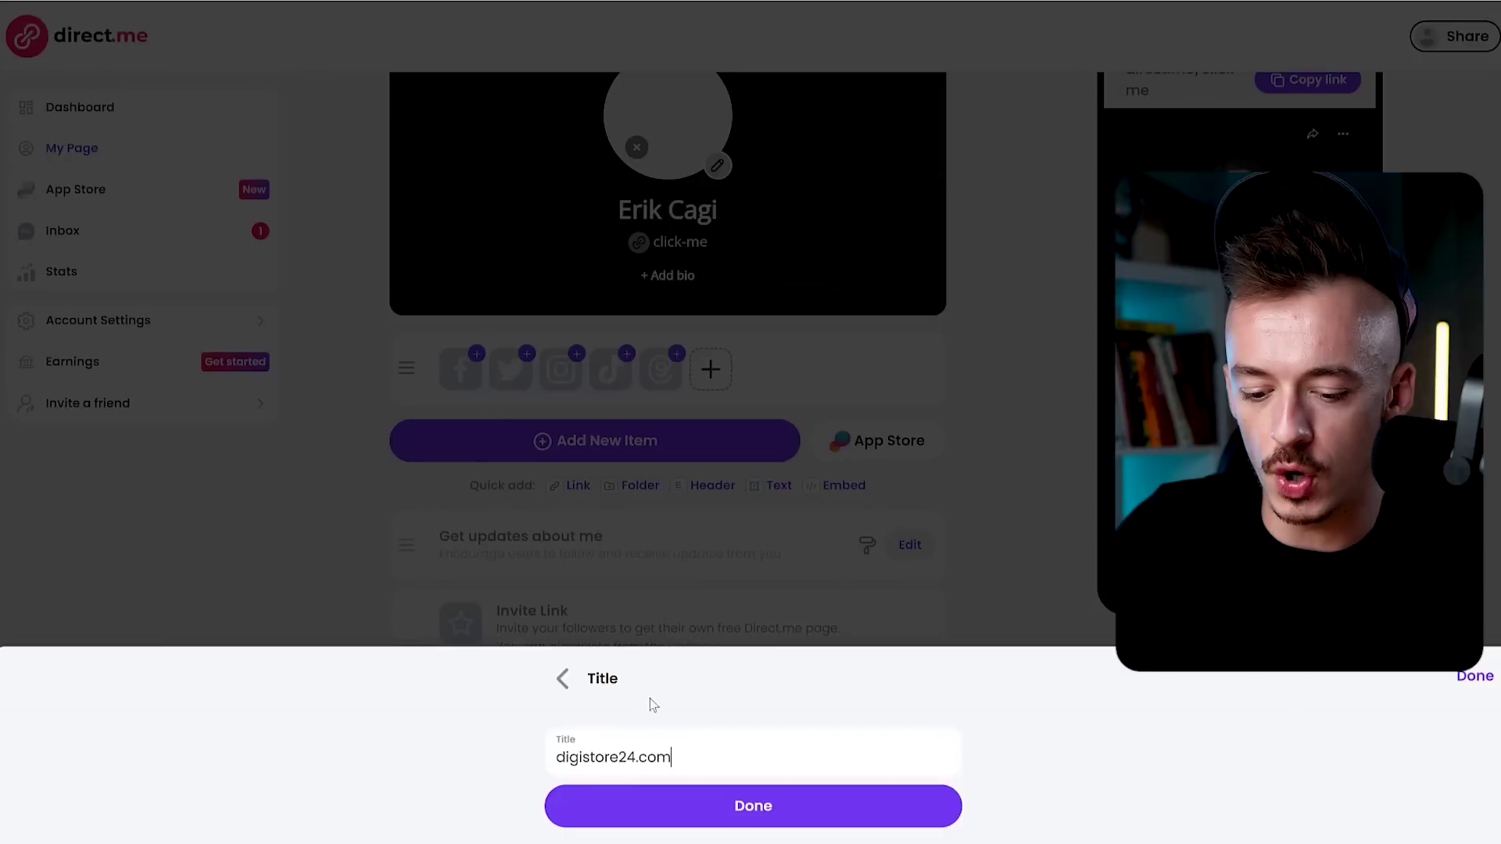
pyautogui.hotkey('ctrl', 'a')
pyautogui.write('Secret Milliona')
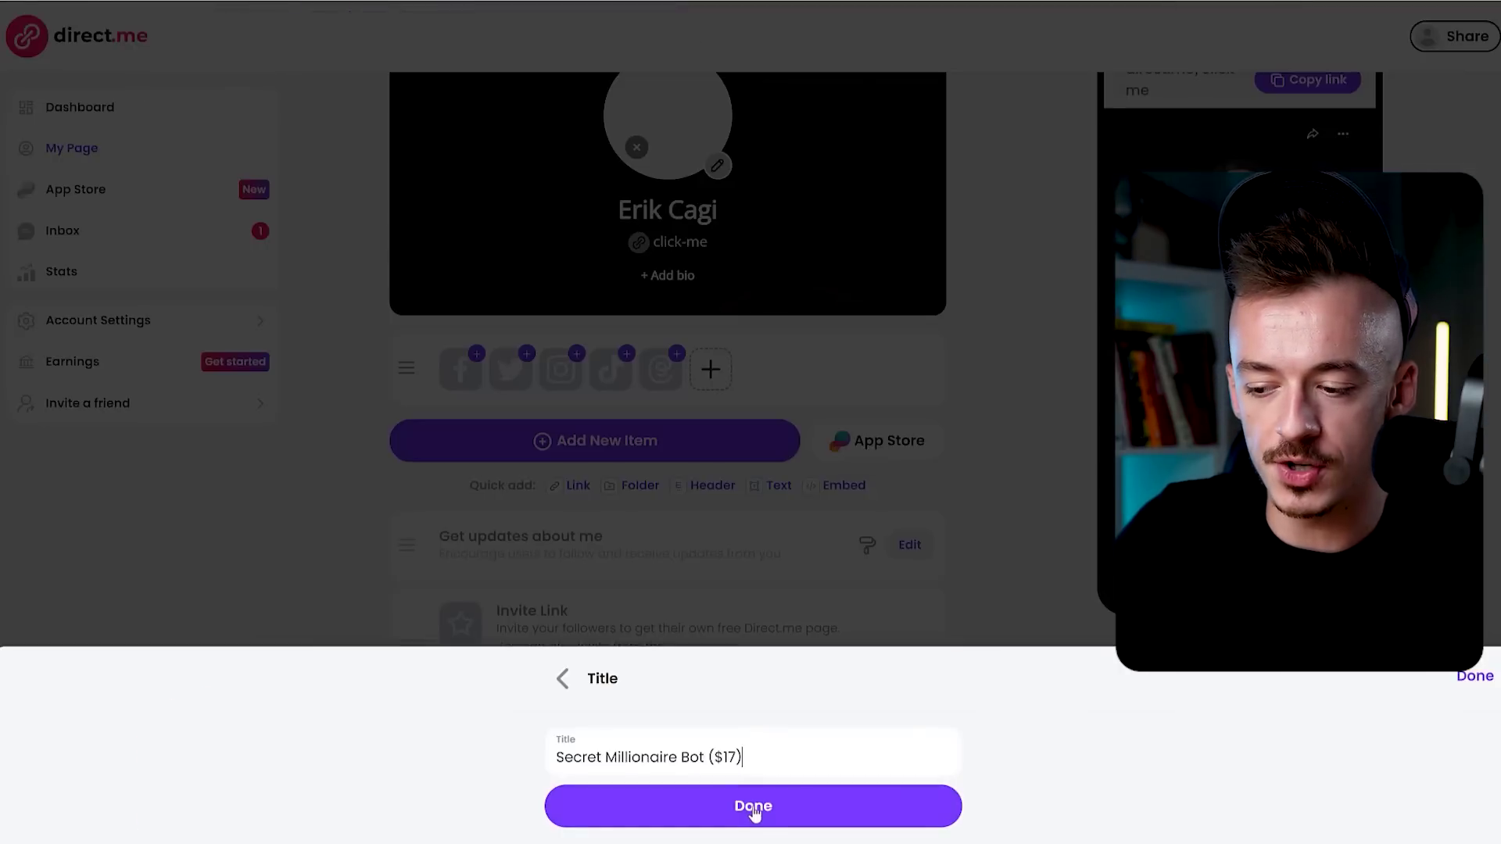
# Confirm the 'Secret Millionaire Bot ($17)' title and add the link to the page.
pyautogui.click(753, 807)
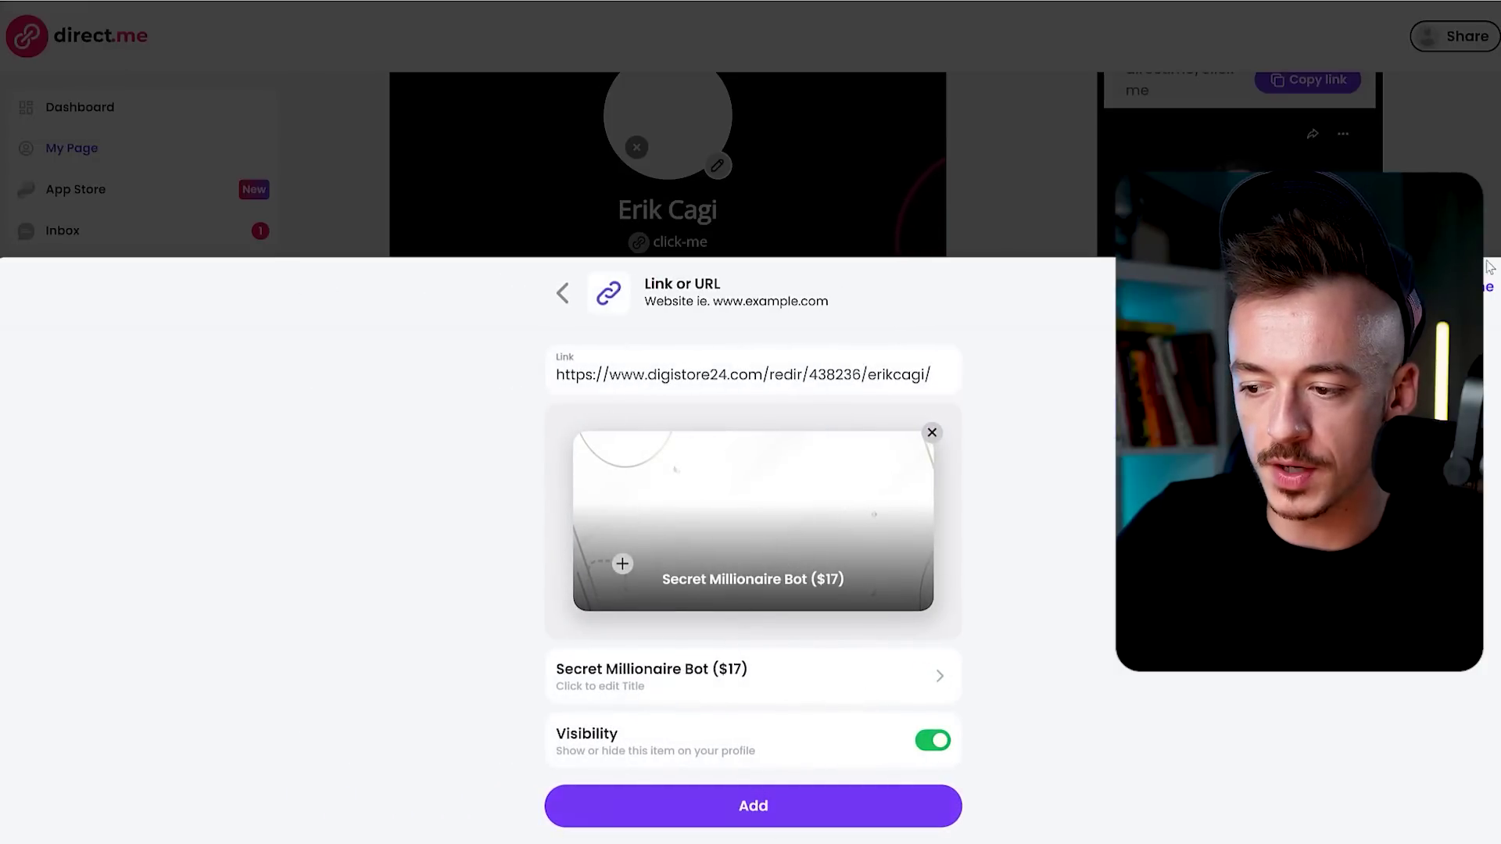
pyautogui.click(767, 813)
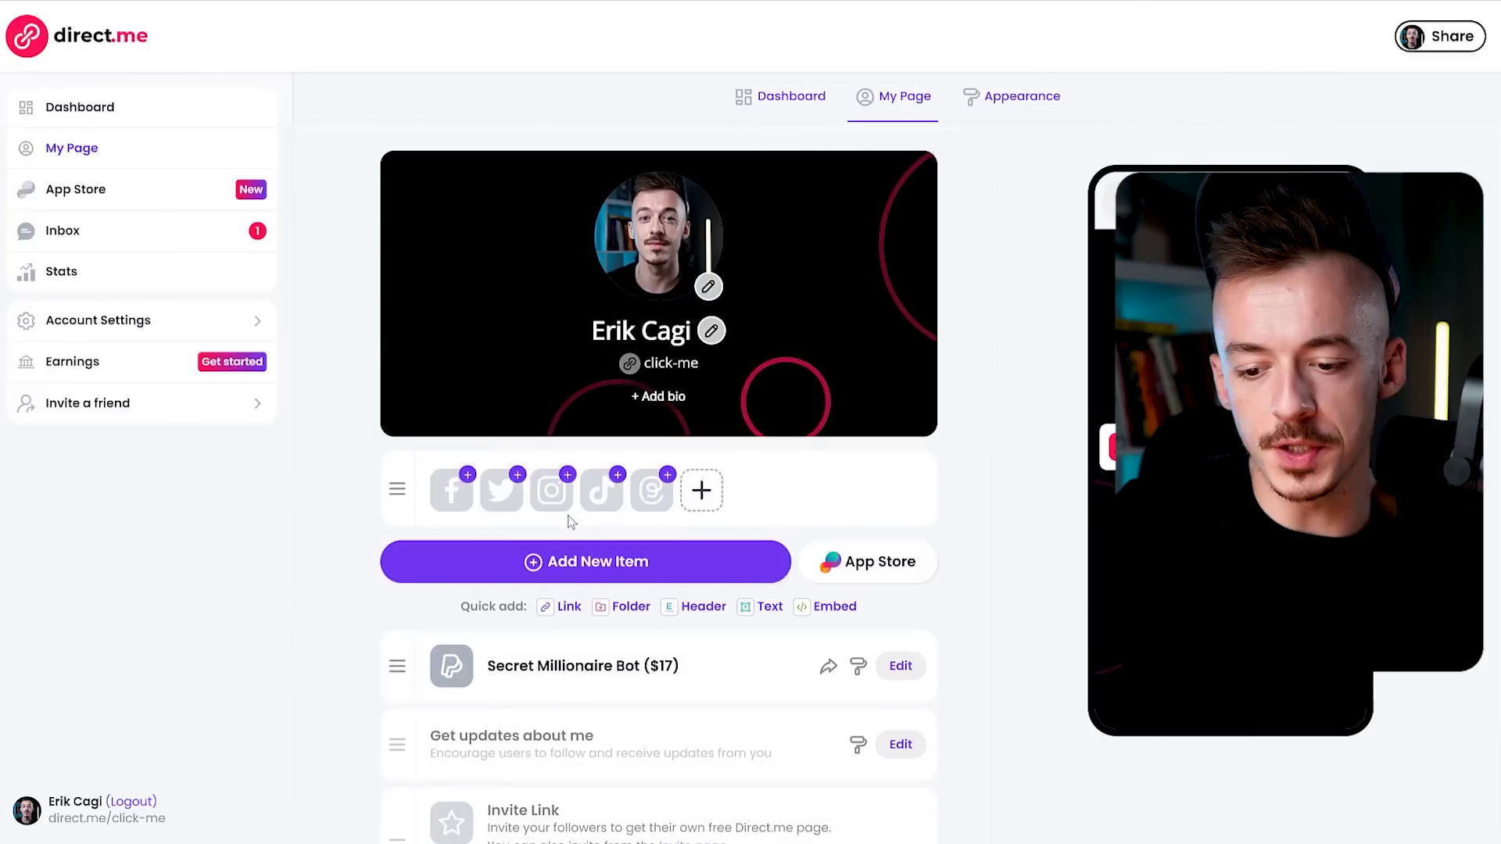
pyautogui.click(578, 582)
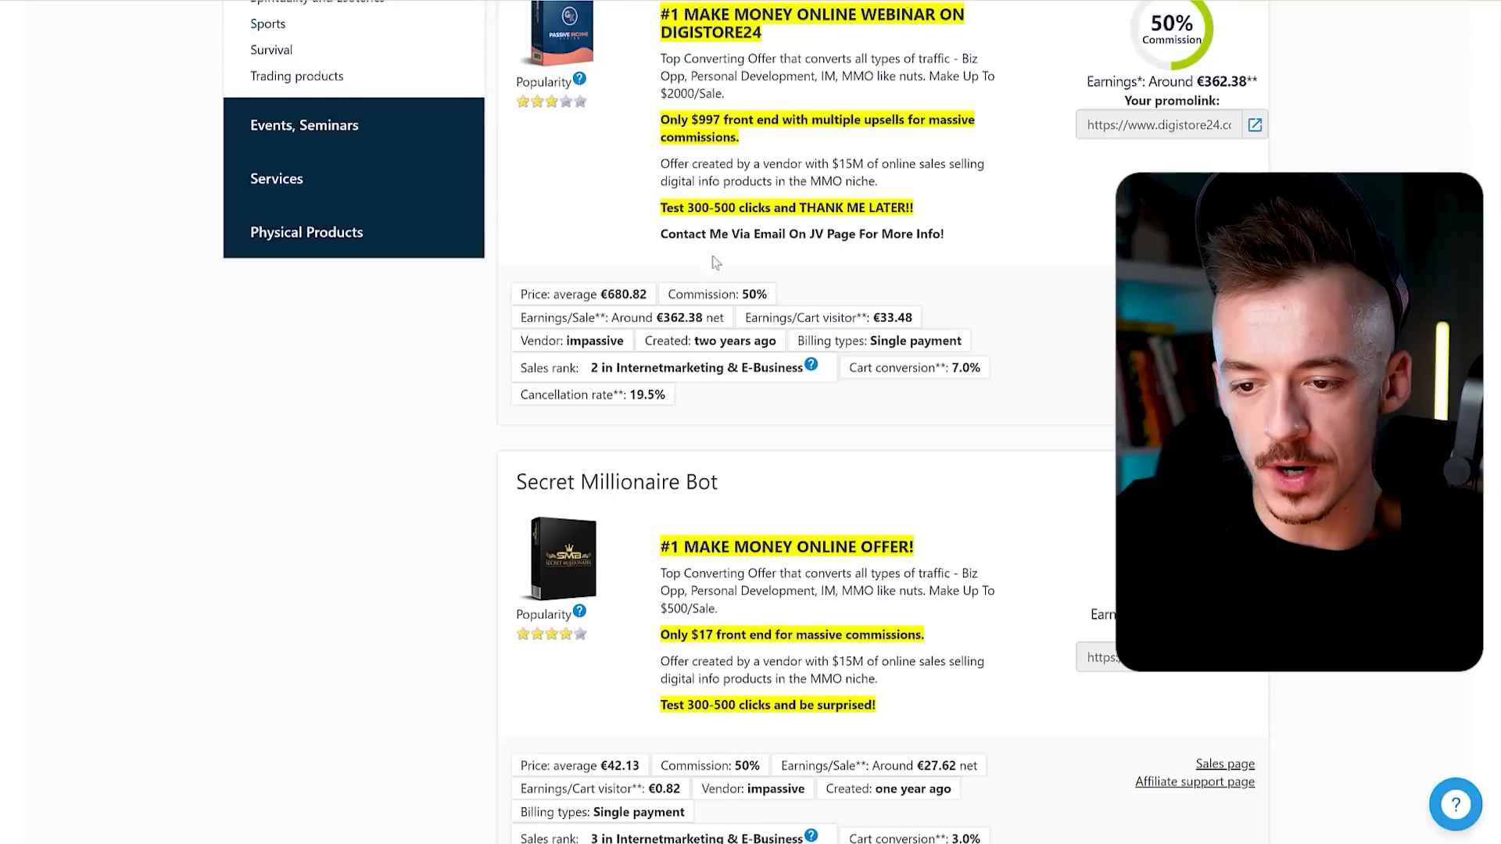
# Copy the Passive Income System 2.0 promolink from the Digistore24 marketplace.
pyautogui.scroll(2, 669, 191)
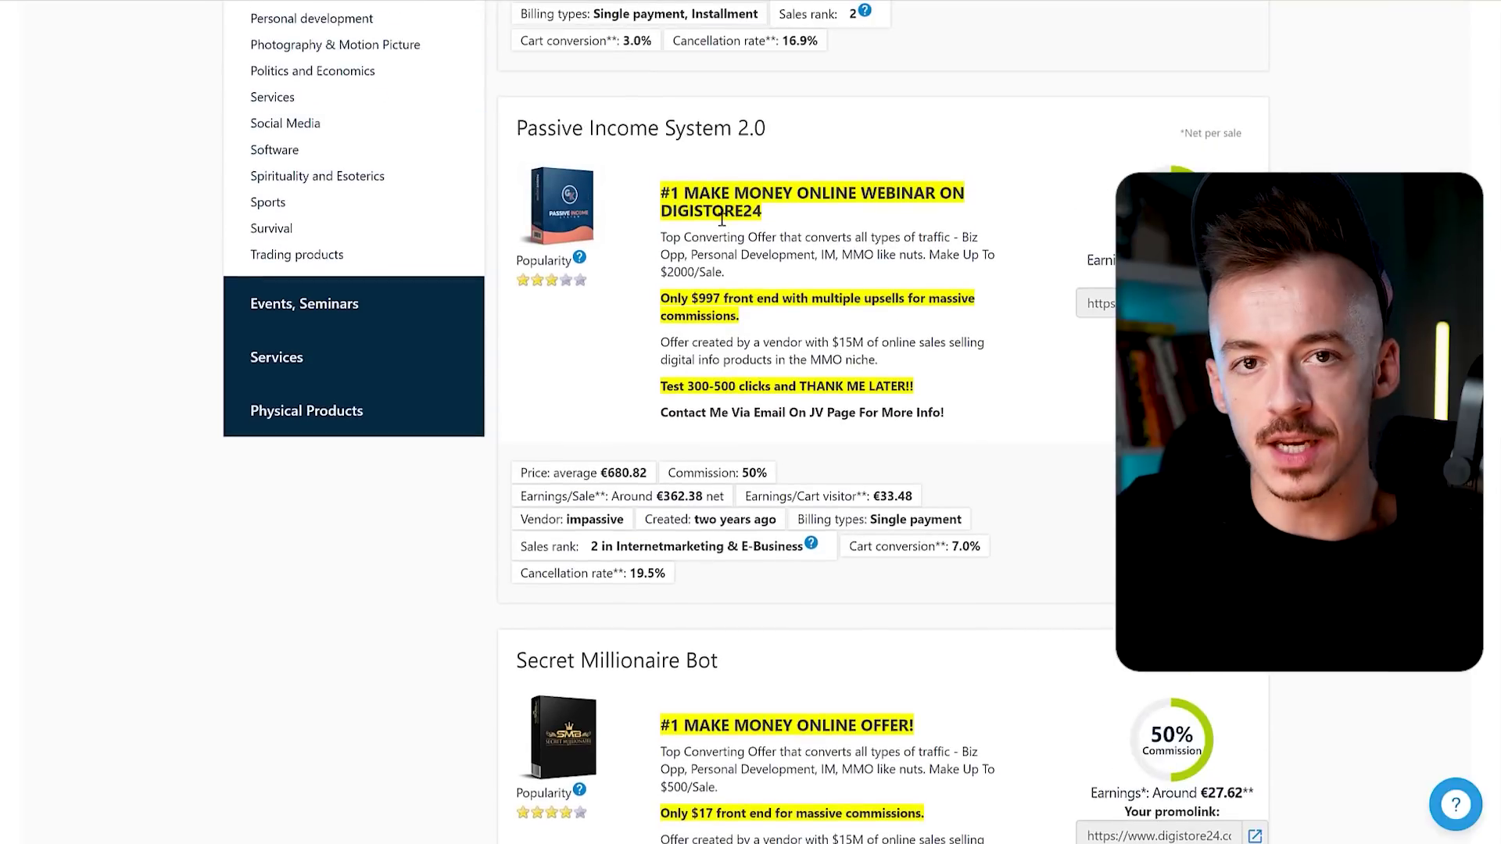
pyautogui.click(1100, 303)
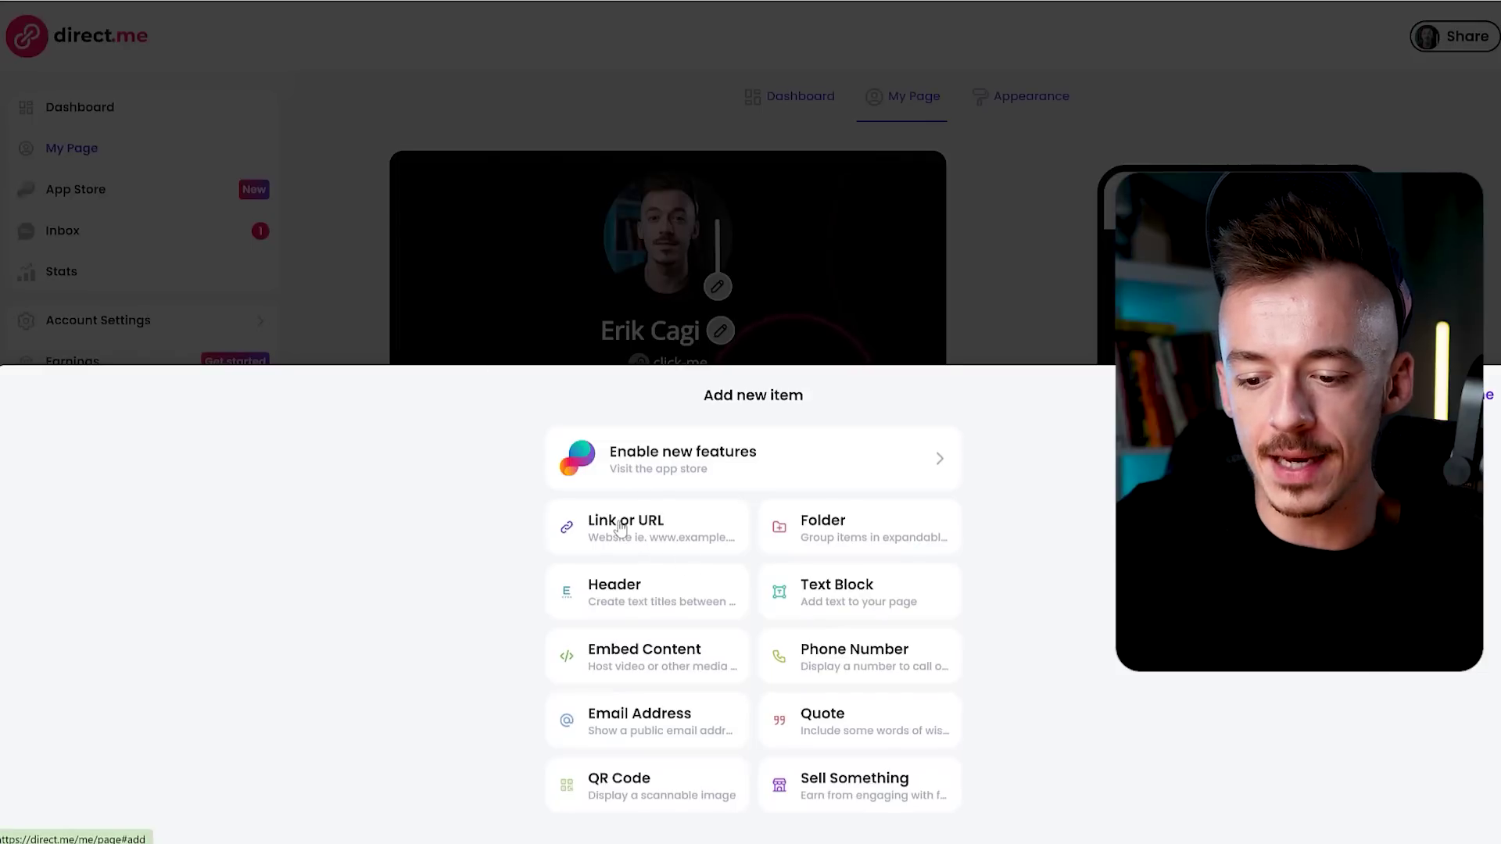
# Create a Link or URL item holding the Passive Income System 2.0 promolink.
pyautogui.click(620, 528)
pyautogui.click(647, 684)
pyautogui.hotkey('ctrl', 'v')
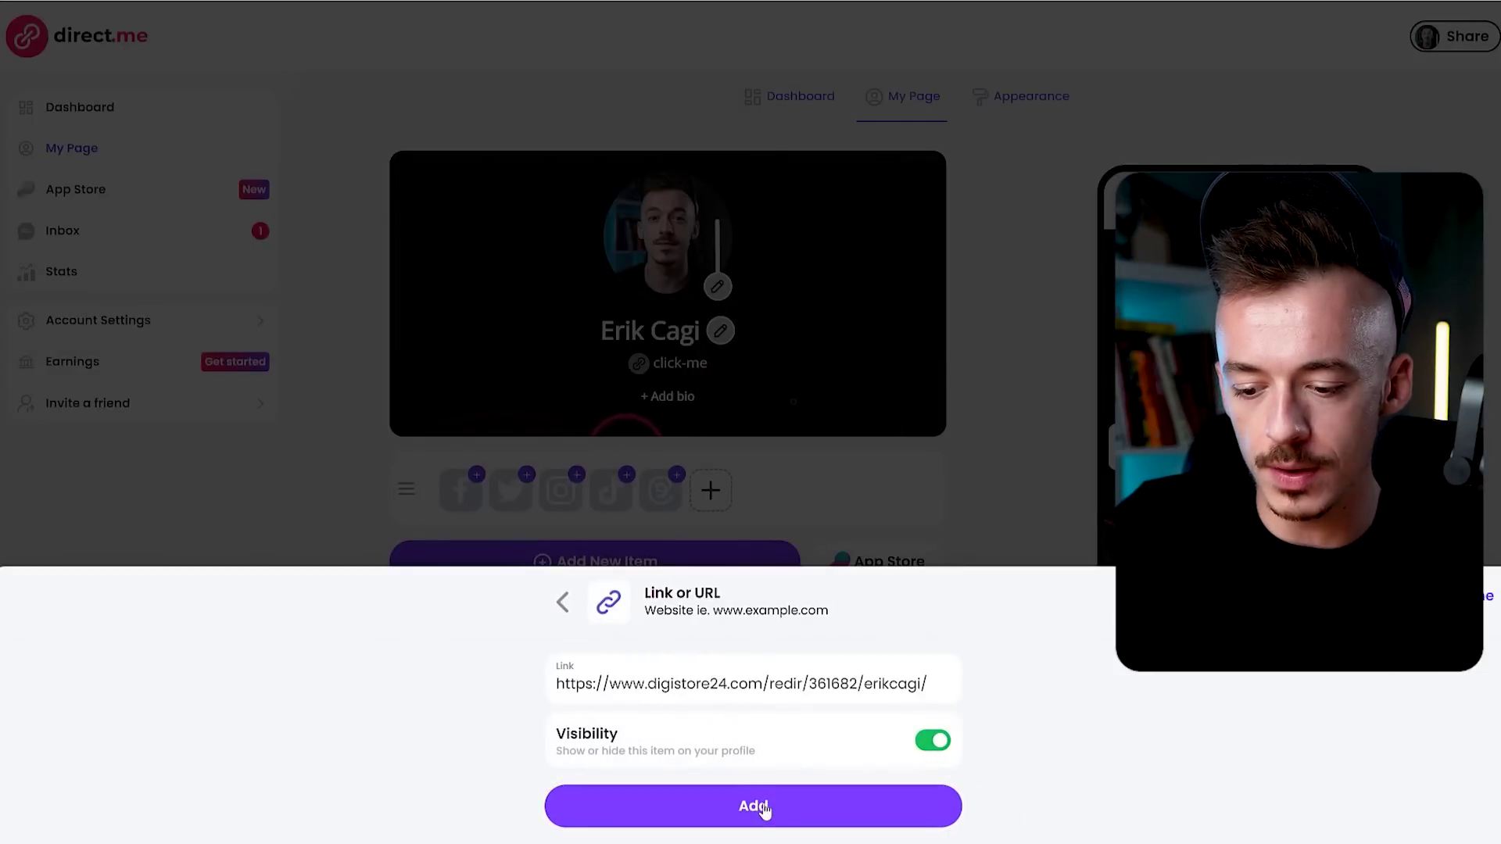
pyautogui.click(762, 807)
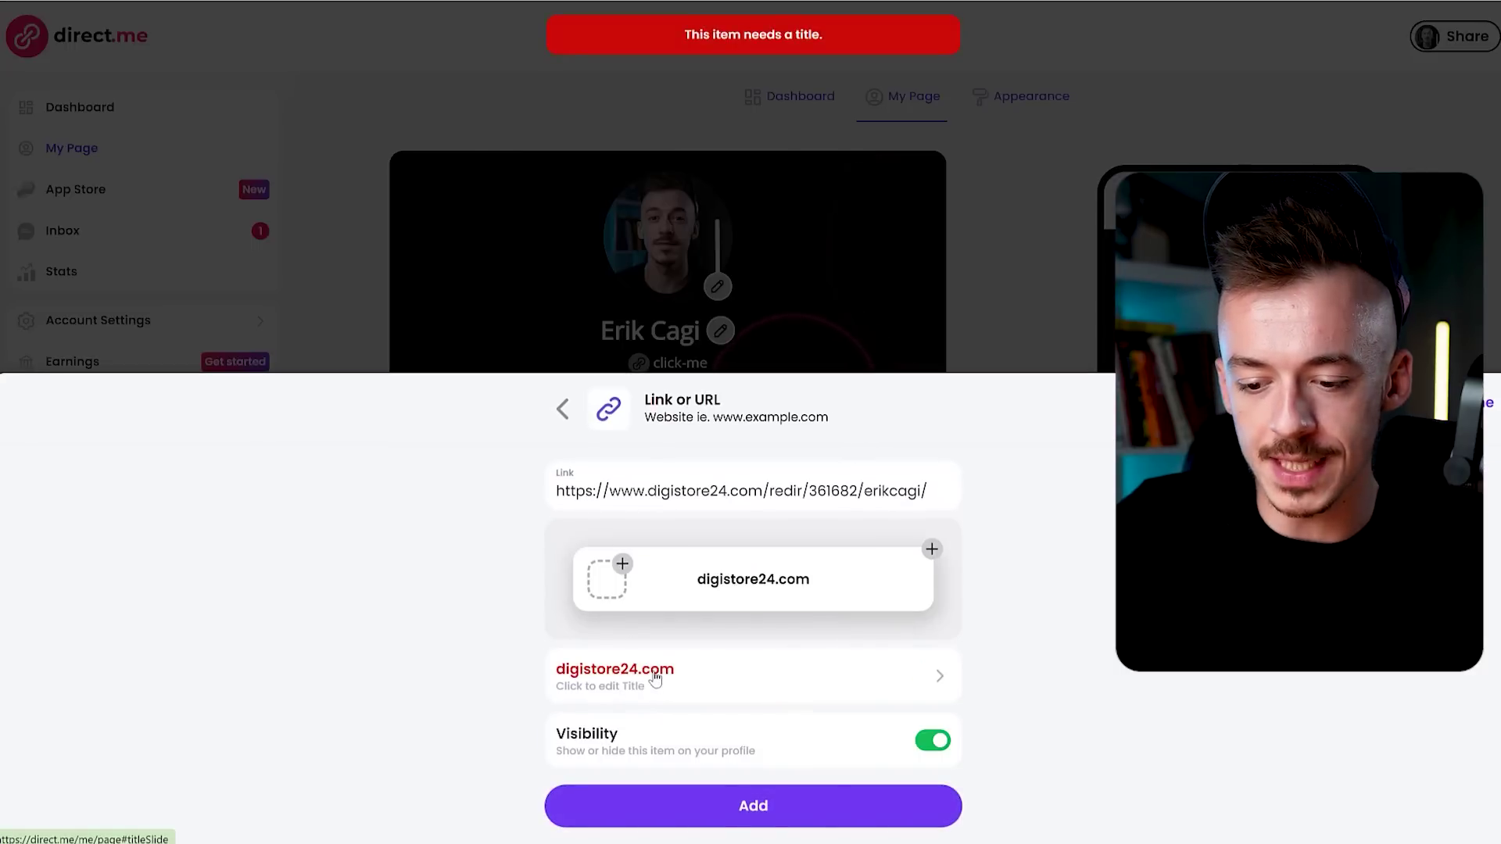
# Title the link 'Passive Income System 2.0 ($997)' using the copied product name.
pyautogui.click(650, 677)
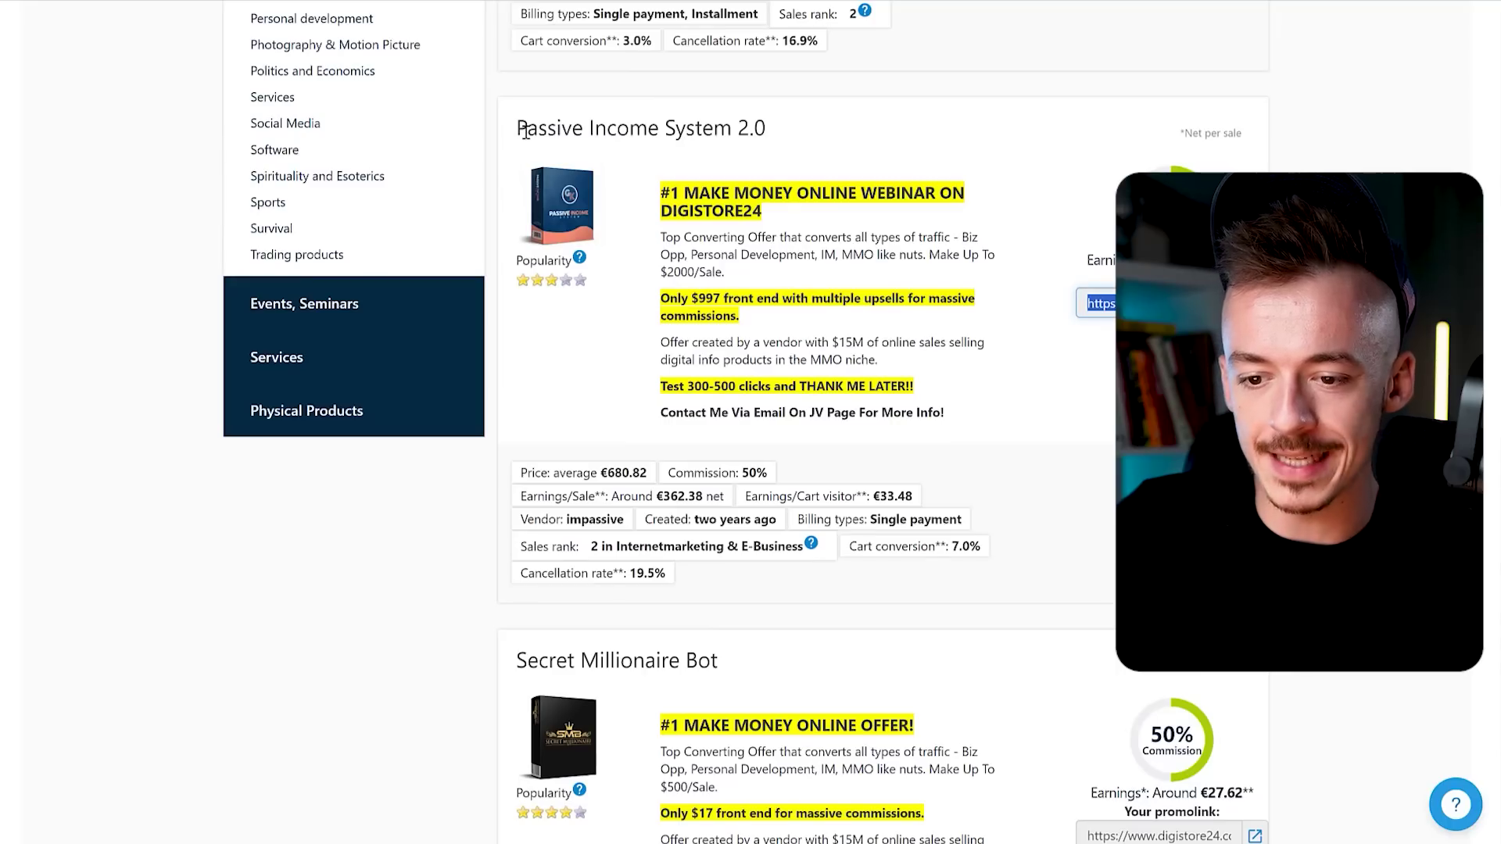
pyautogui.moveTo(517, 127); pyautogui.dragTo(766, 131)
pyautogui.hotkey('ctrl', 'c')
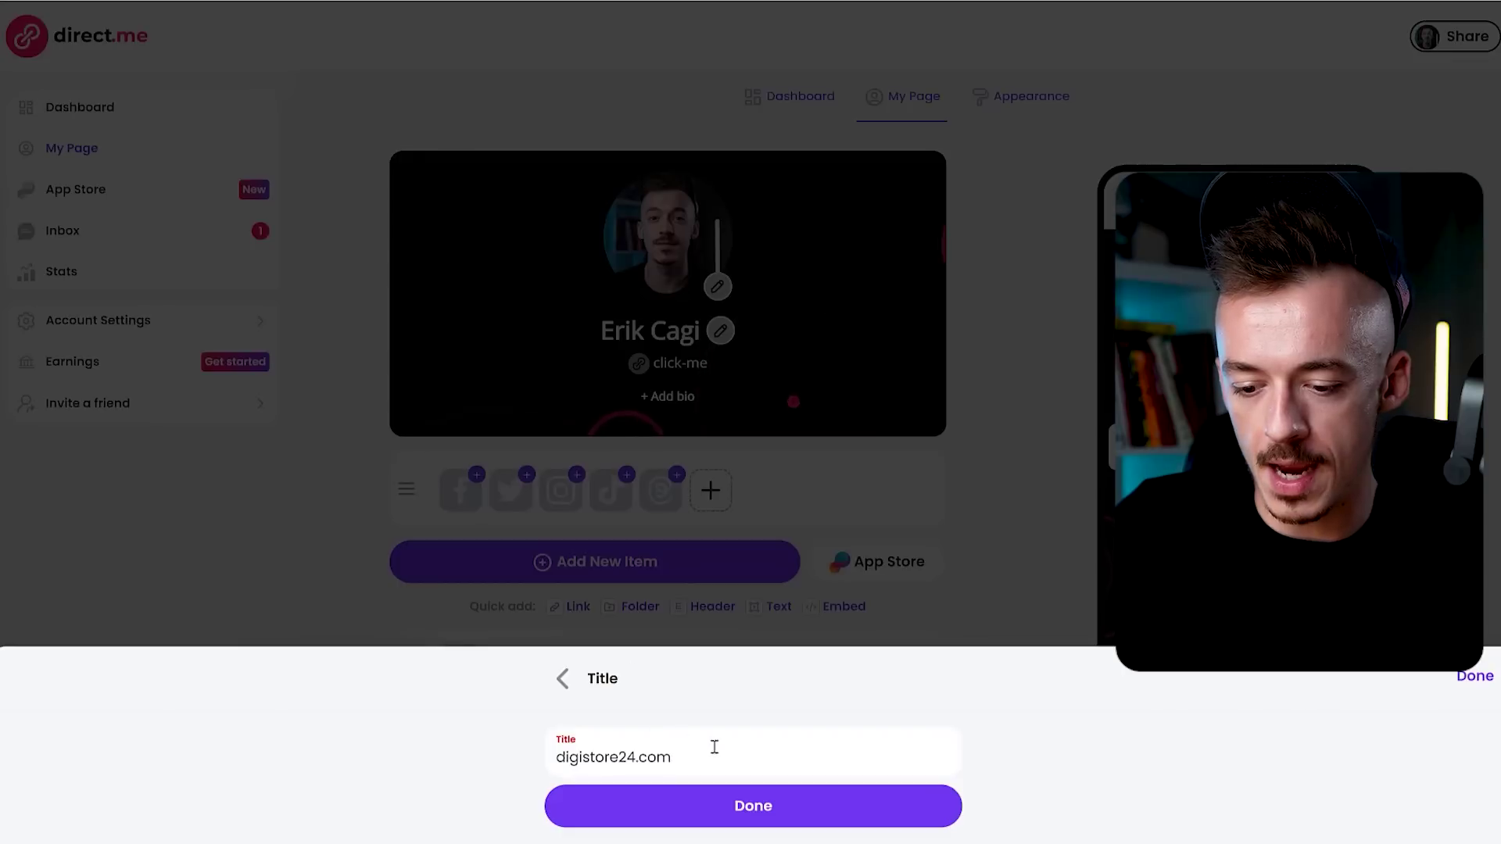
pyautogui.hotkey('ctrl', 'a')
pyautogui.hotkey('ctrl', 'v')
pyautogui.write('($9')
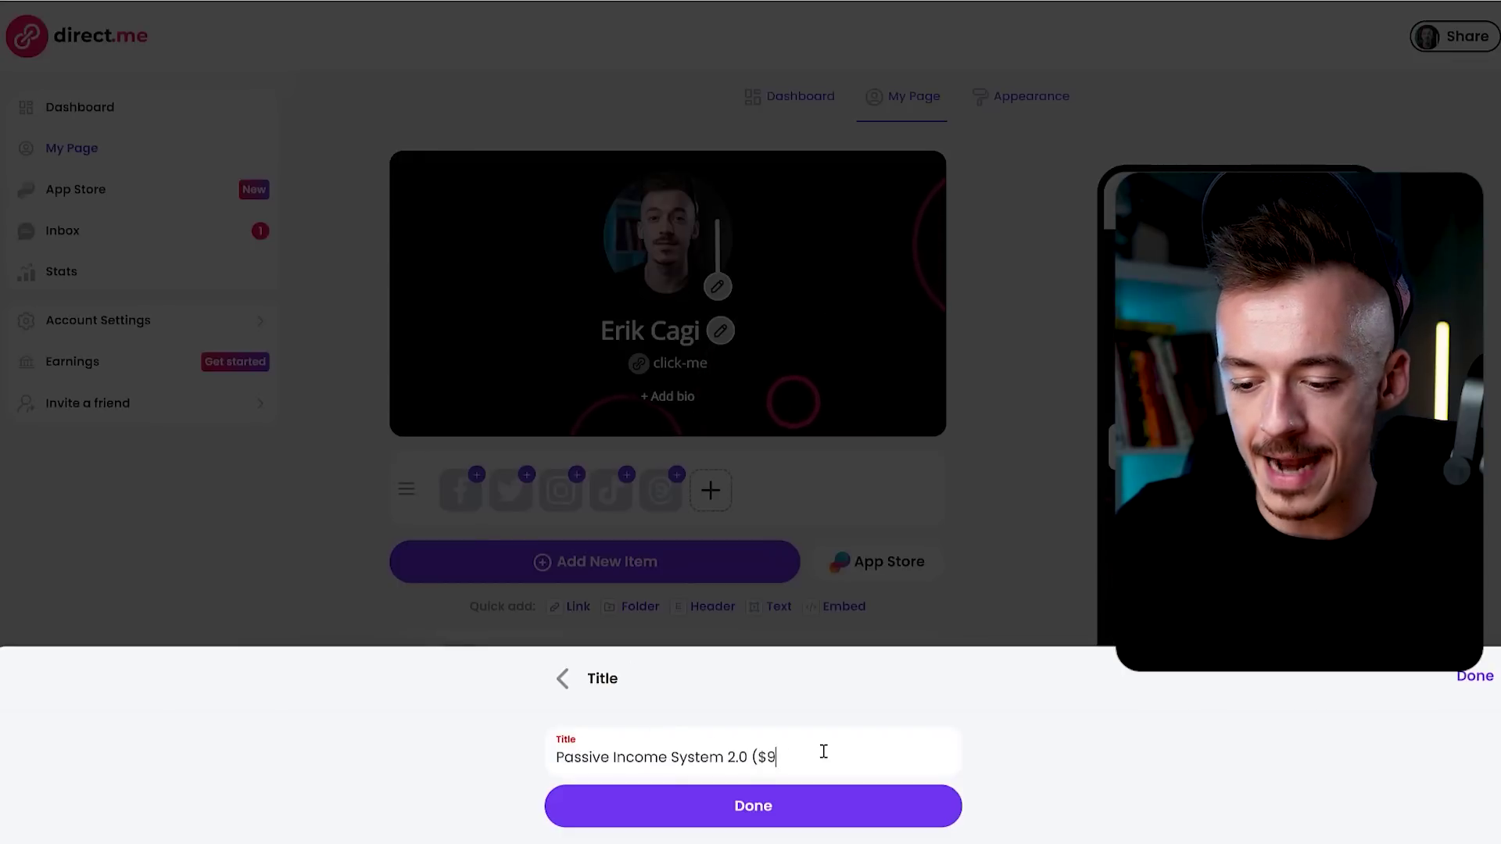
pyautogui.write('97)')
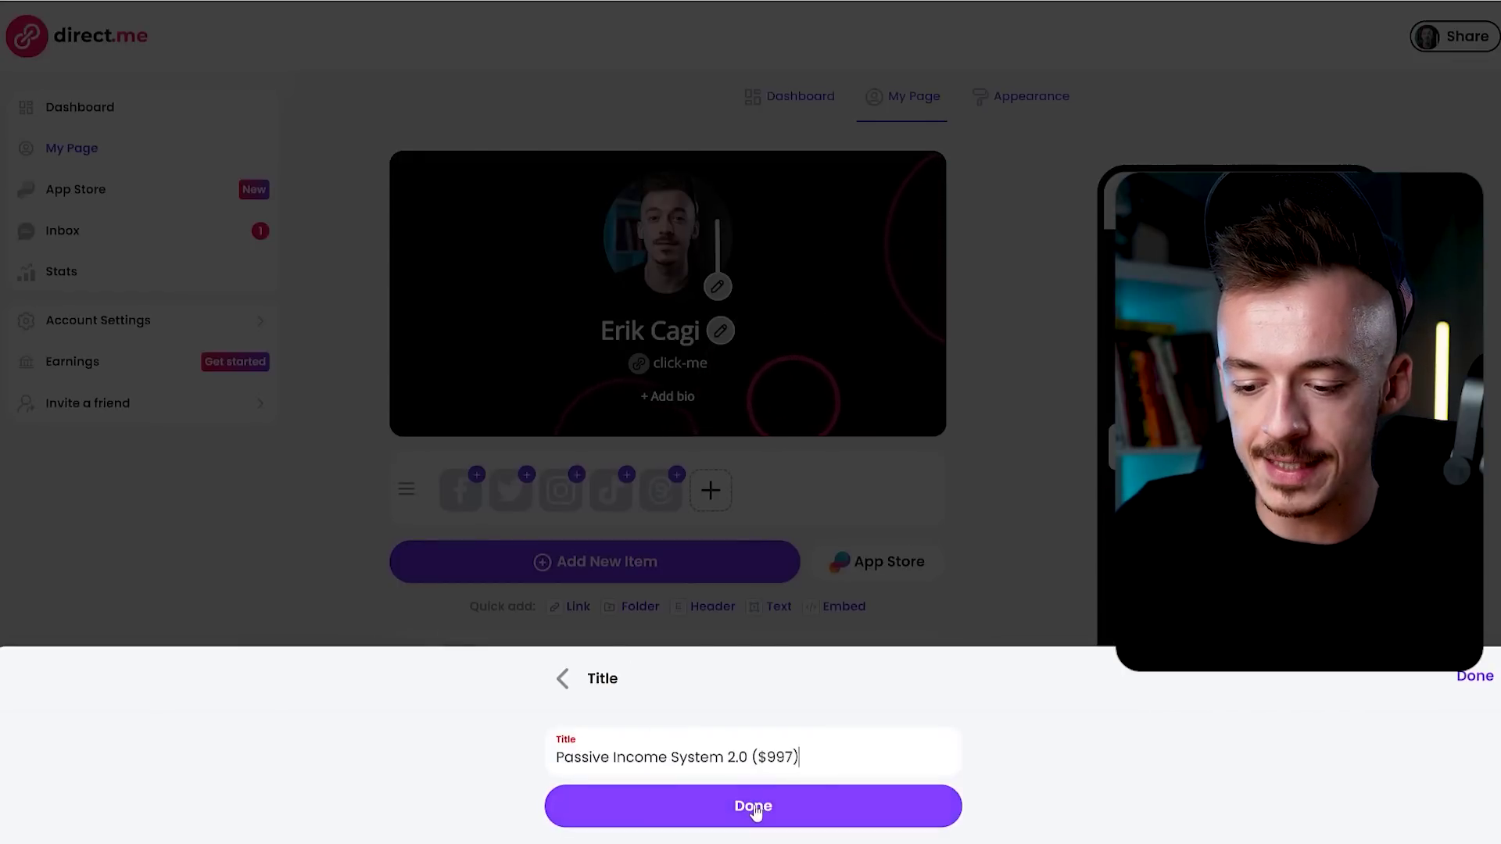
pyautogui.click(755, 805)
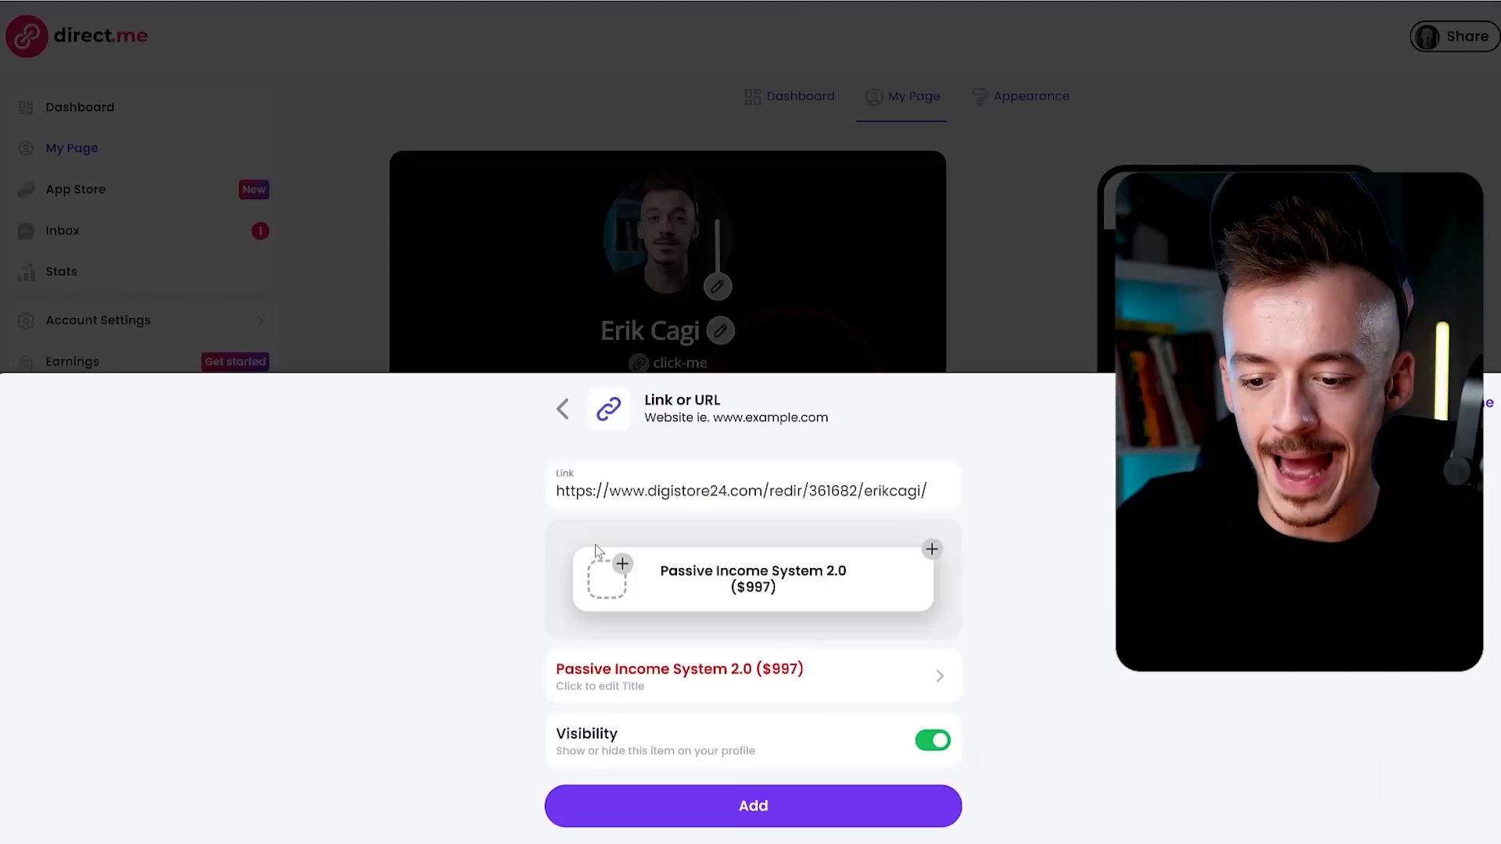
# Pick a dollar-sign icon for the Passive Income System 2.0 ($997) link card.
pyautogui.click(613, 571)
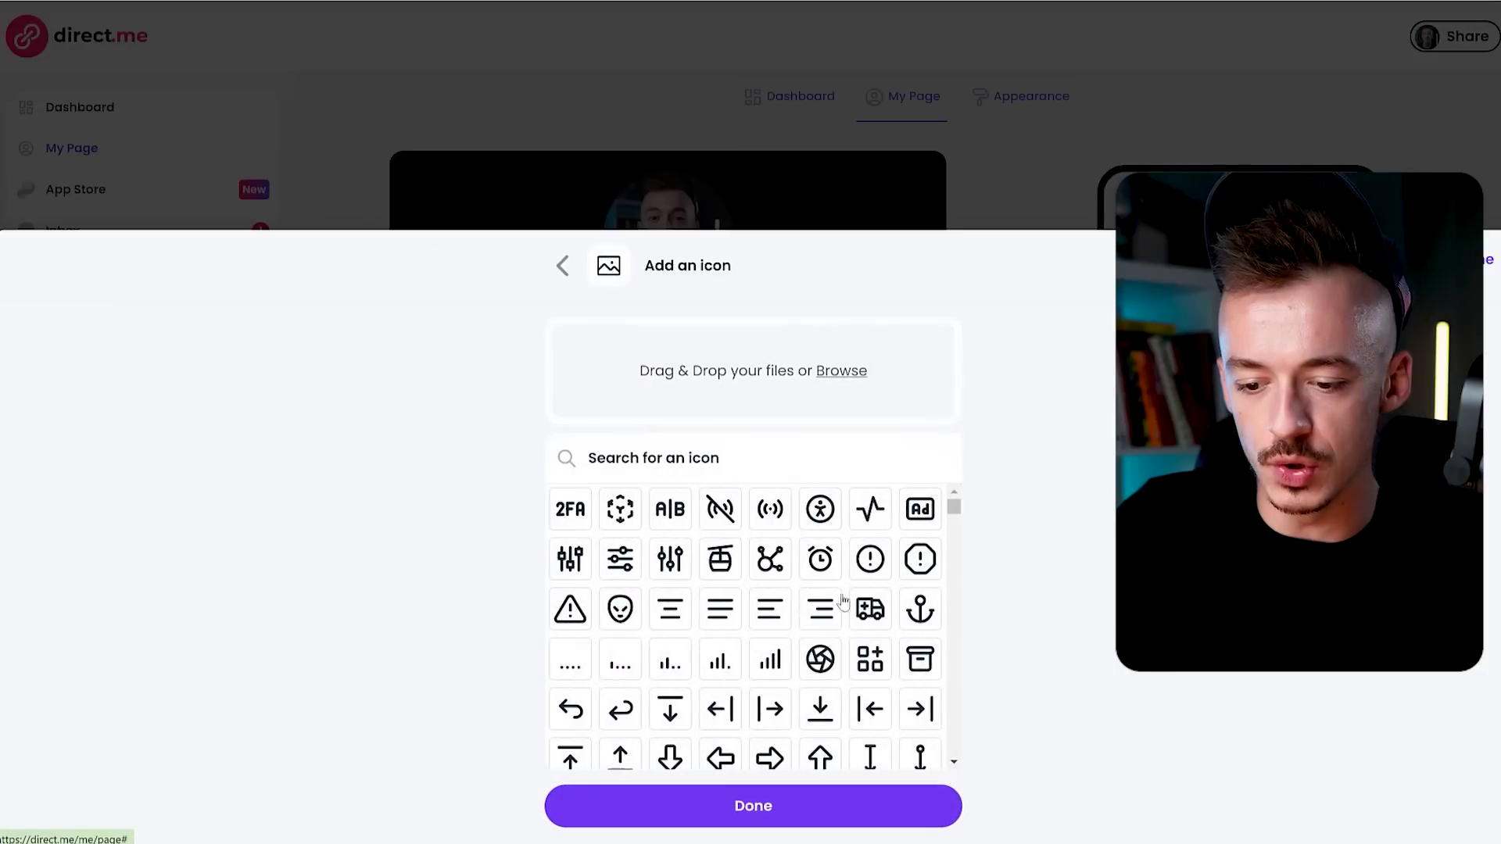
pyautogui.scroll(-15, 889, 639)
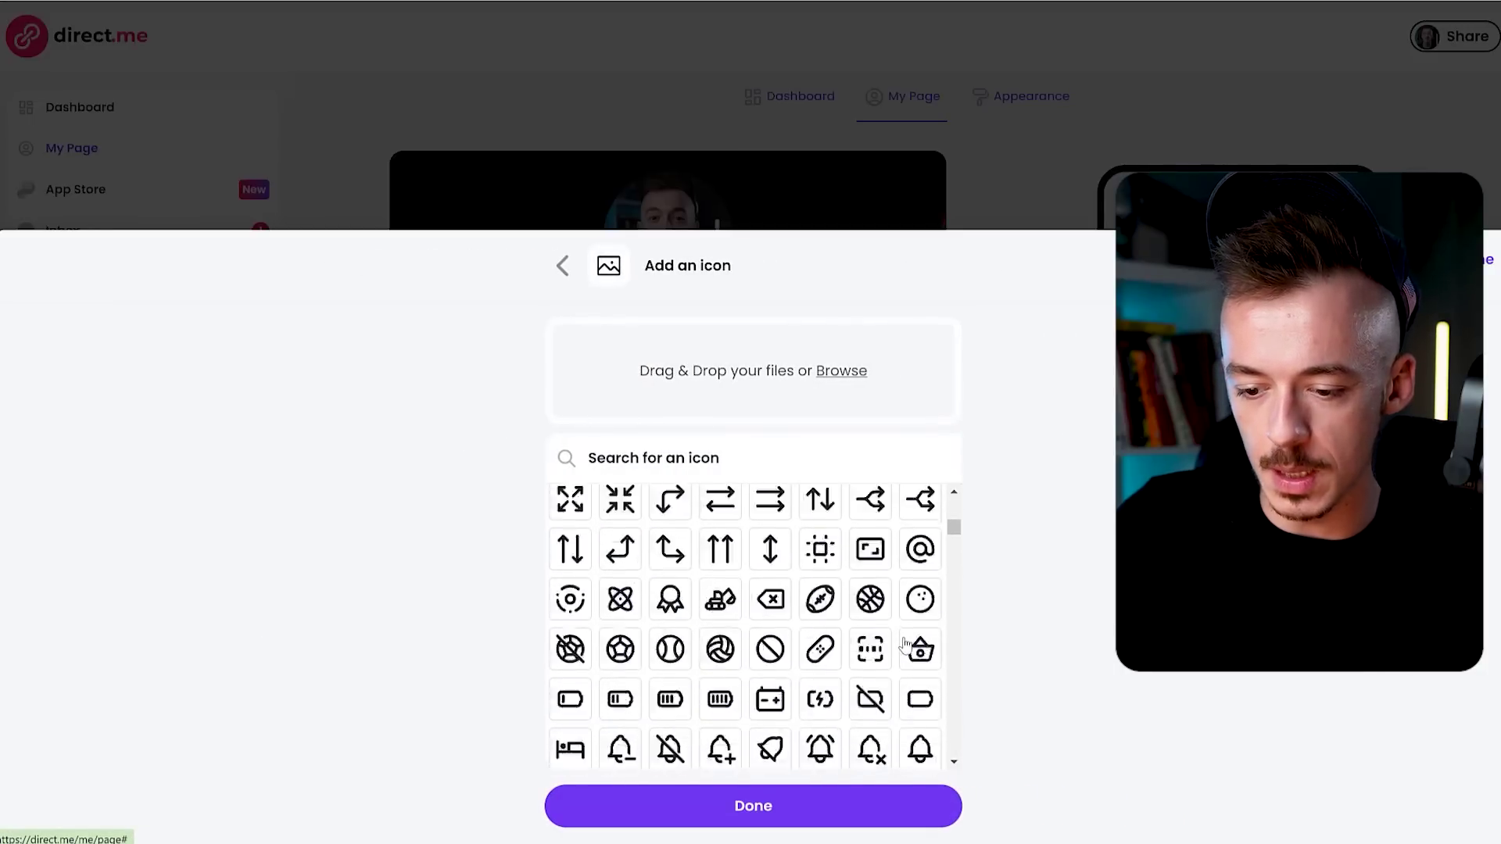
pyautogui.scroll(-10, 907, 645)
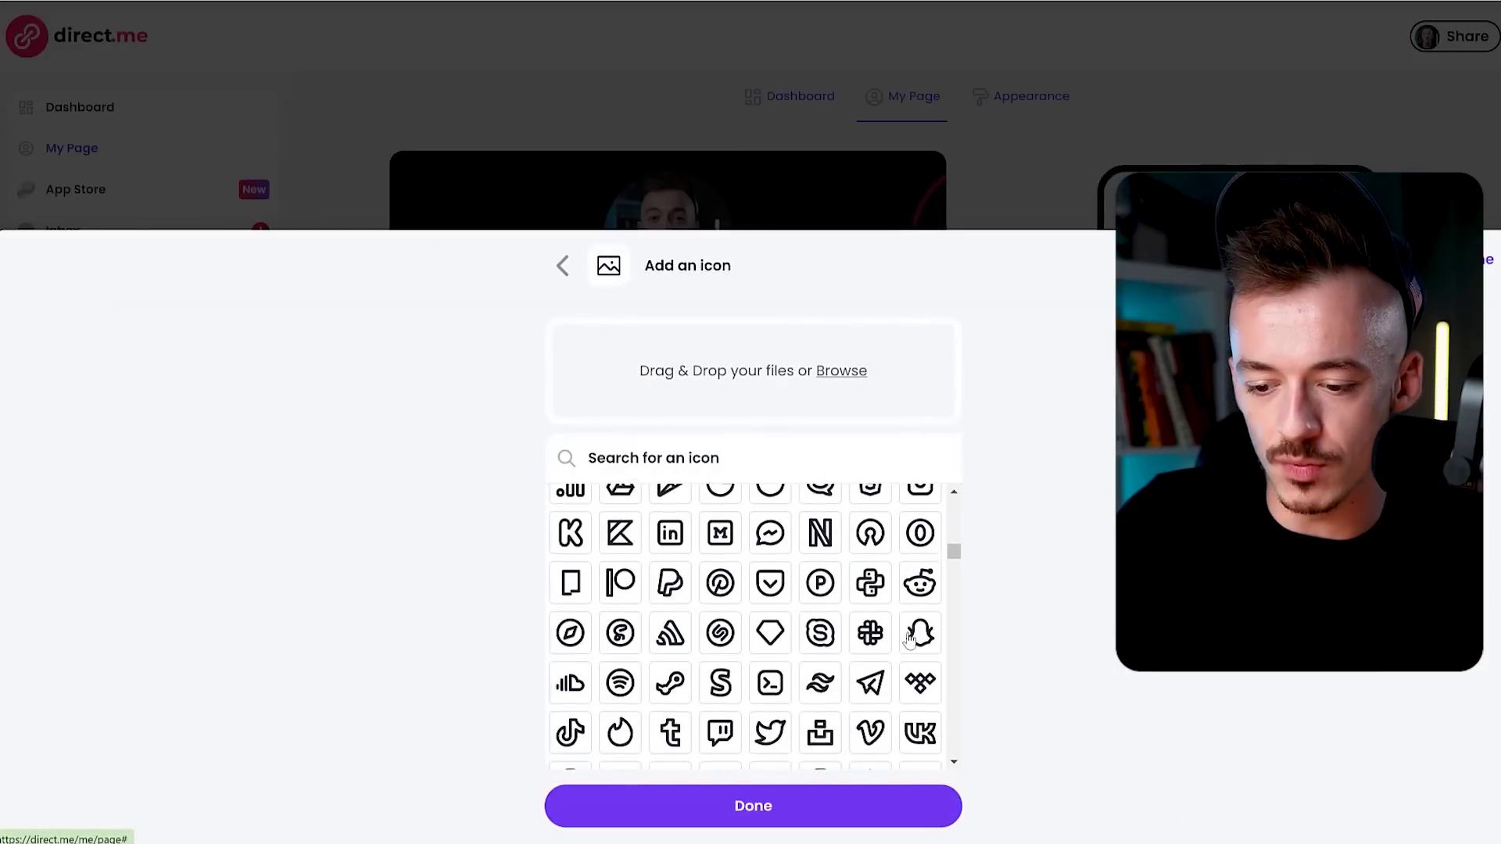
pyautogui.scroll(-1, 903, 637)
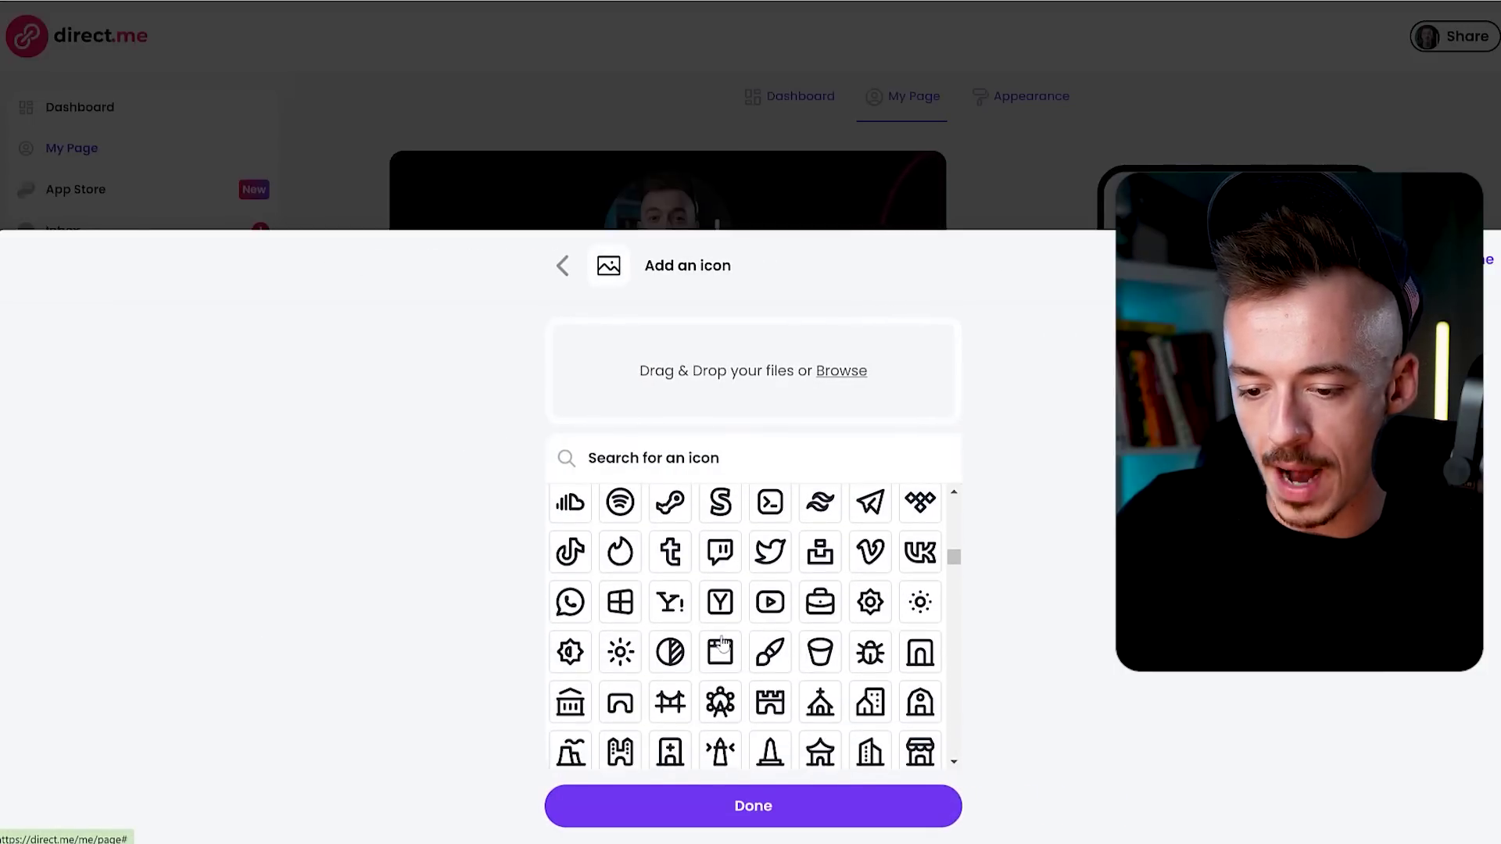
pyautogui.scroll(-4, 891, 633)
pyautogui.scroll(-3, 889, 632)
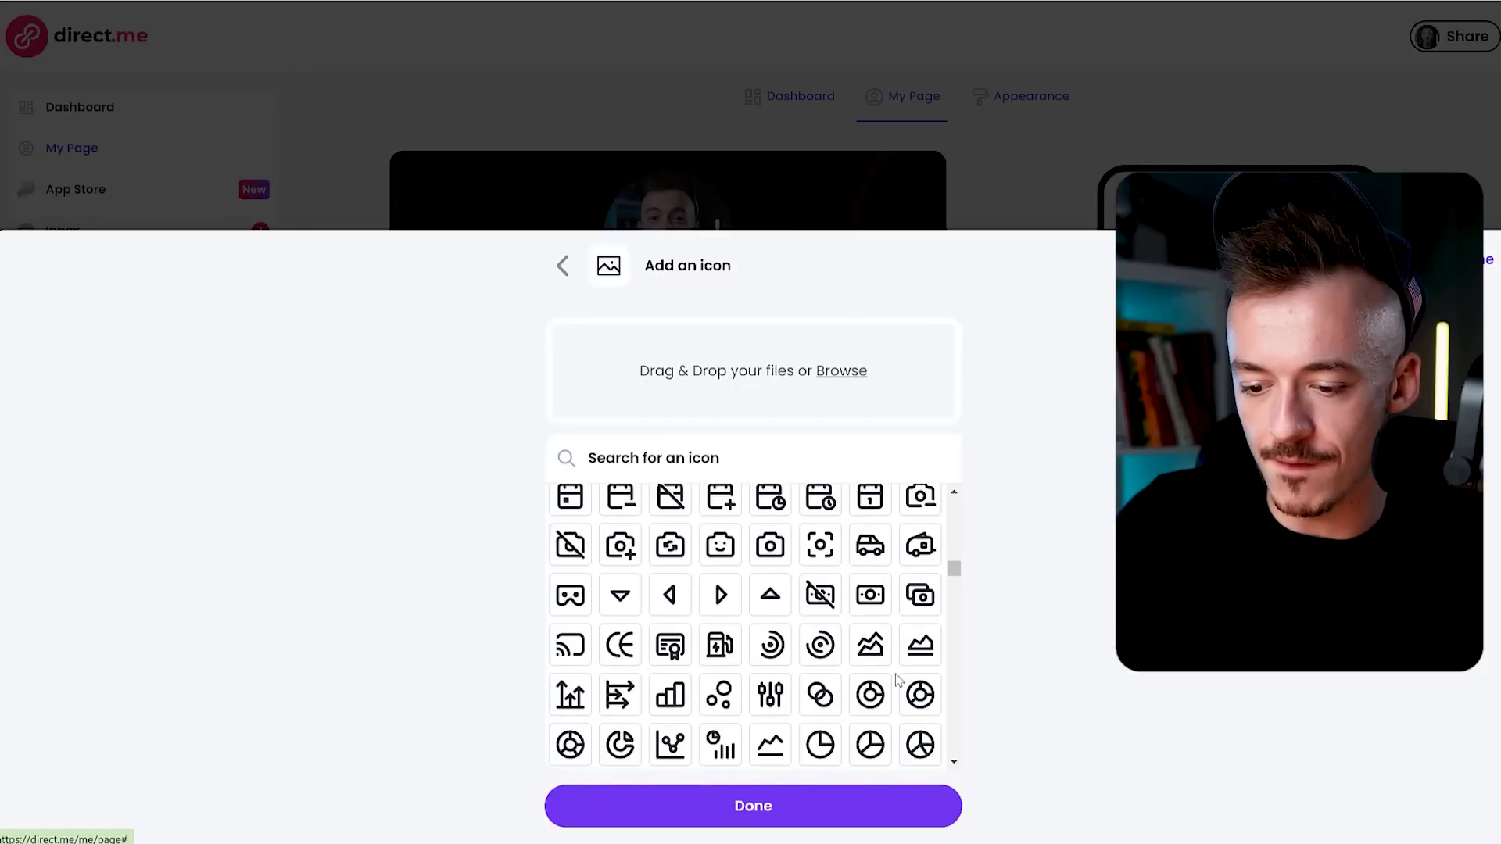
pyautogui.scroll(-2, 899, 680)
pyautogui.scroll(-6, 919, 702)
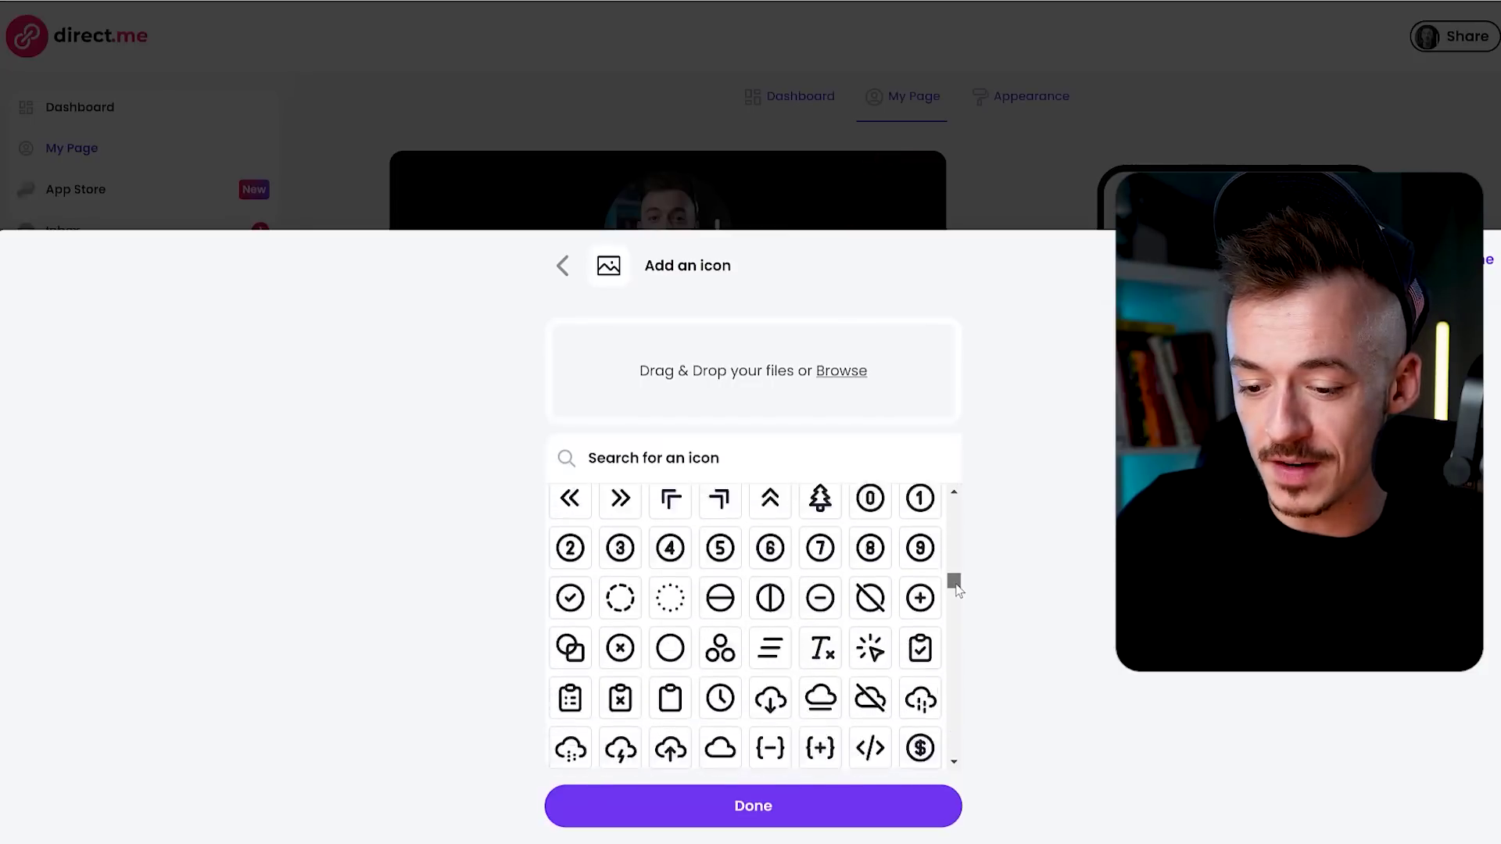
pyautogui.scroll(-10, 899, 626)
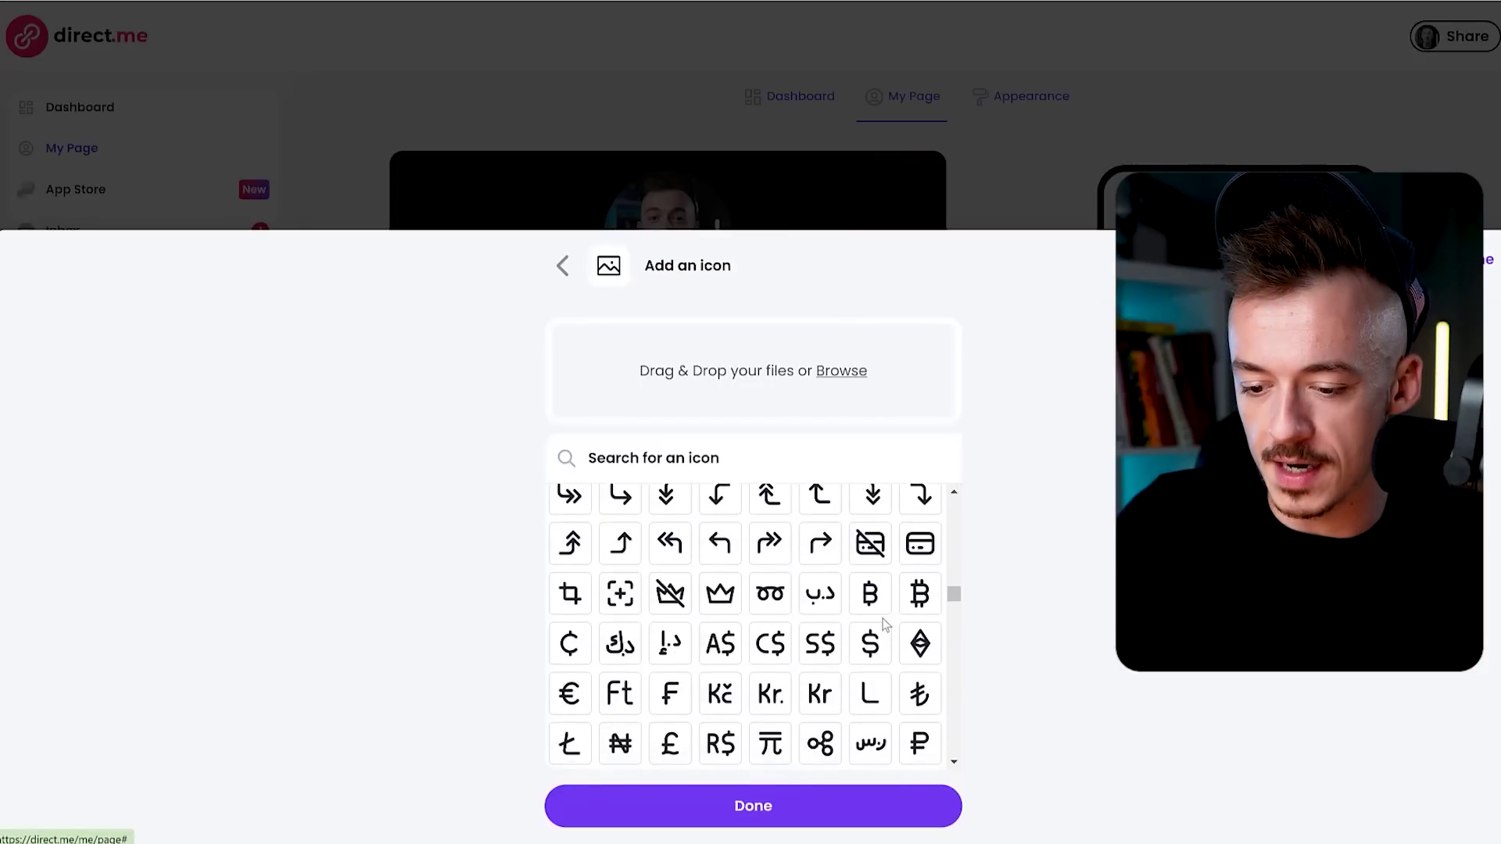
pyautogui.scroll(-5, 860, 630)
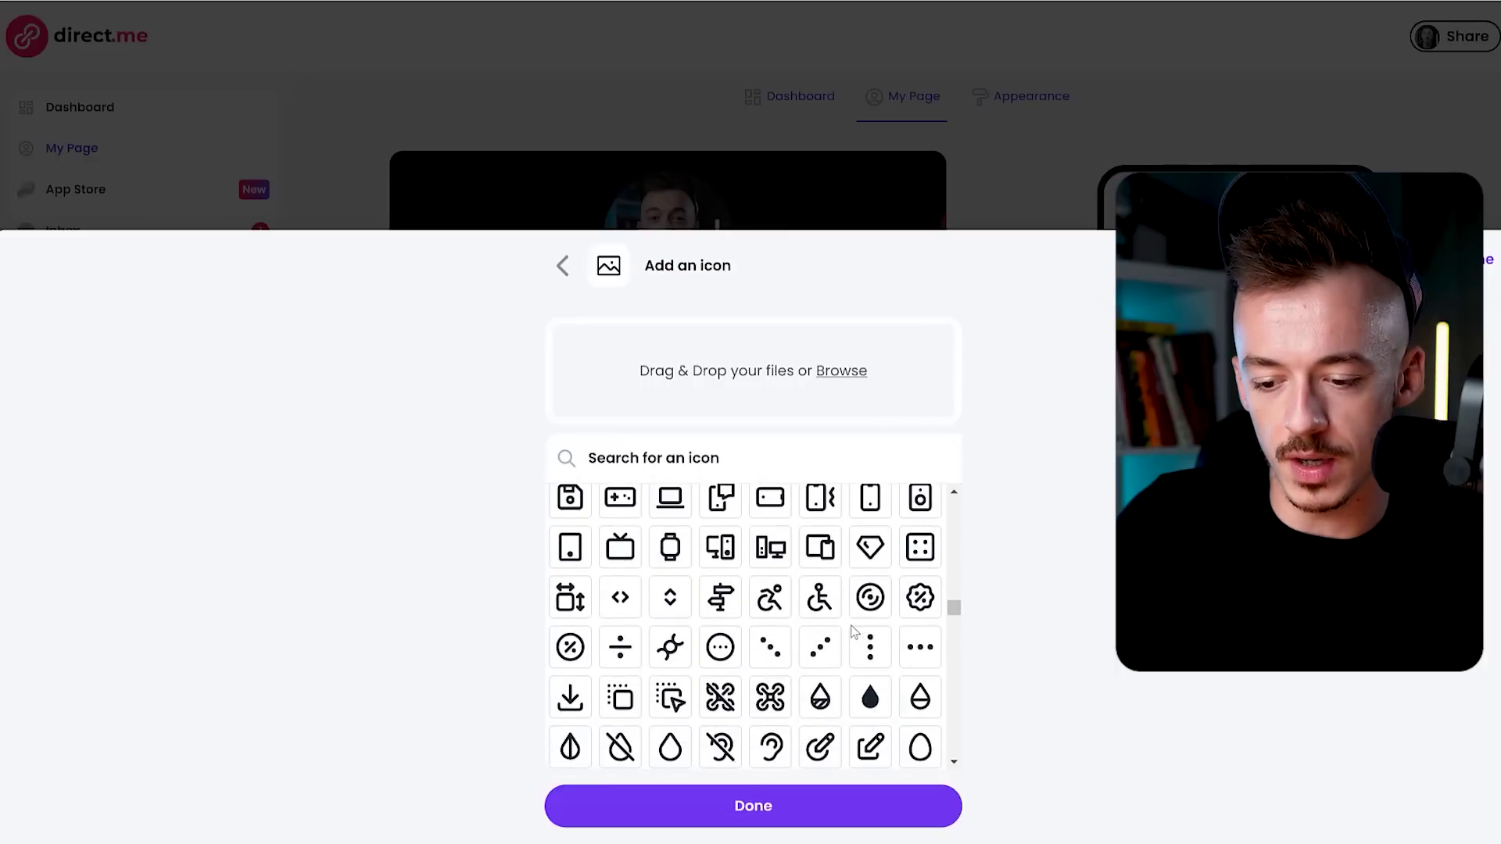
pyautogui.scroll(-3, 852, 631)
pyautogui.scroll(2, 840, 637)
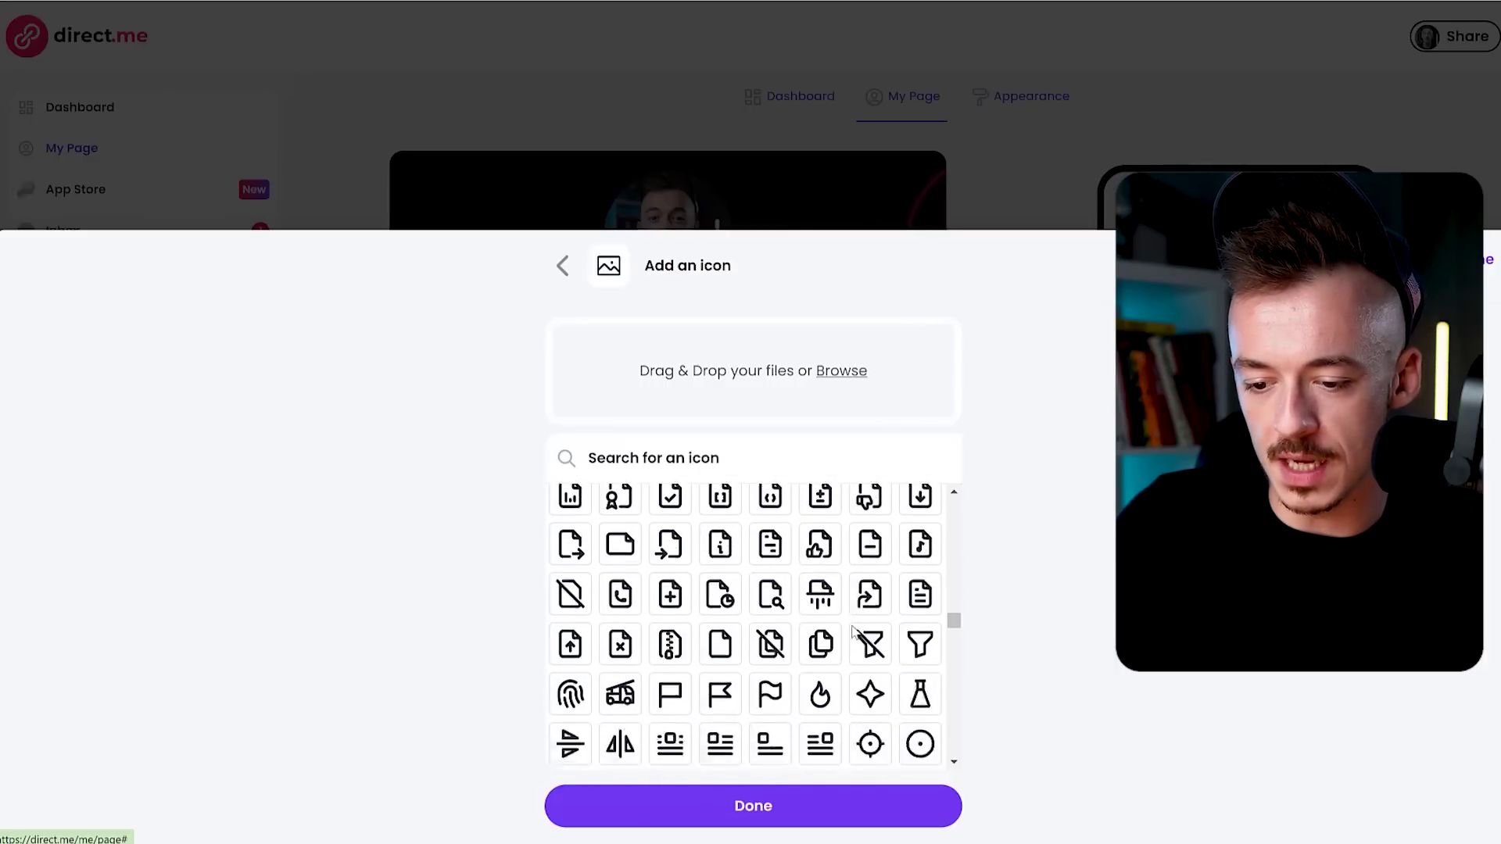
pyautogui.scroll(-1, 831, 643)
pyautogui.scroll(-1, 831, 643)
pyautogui.click(766, 806)
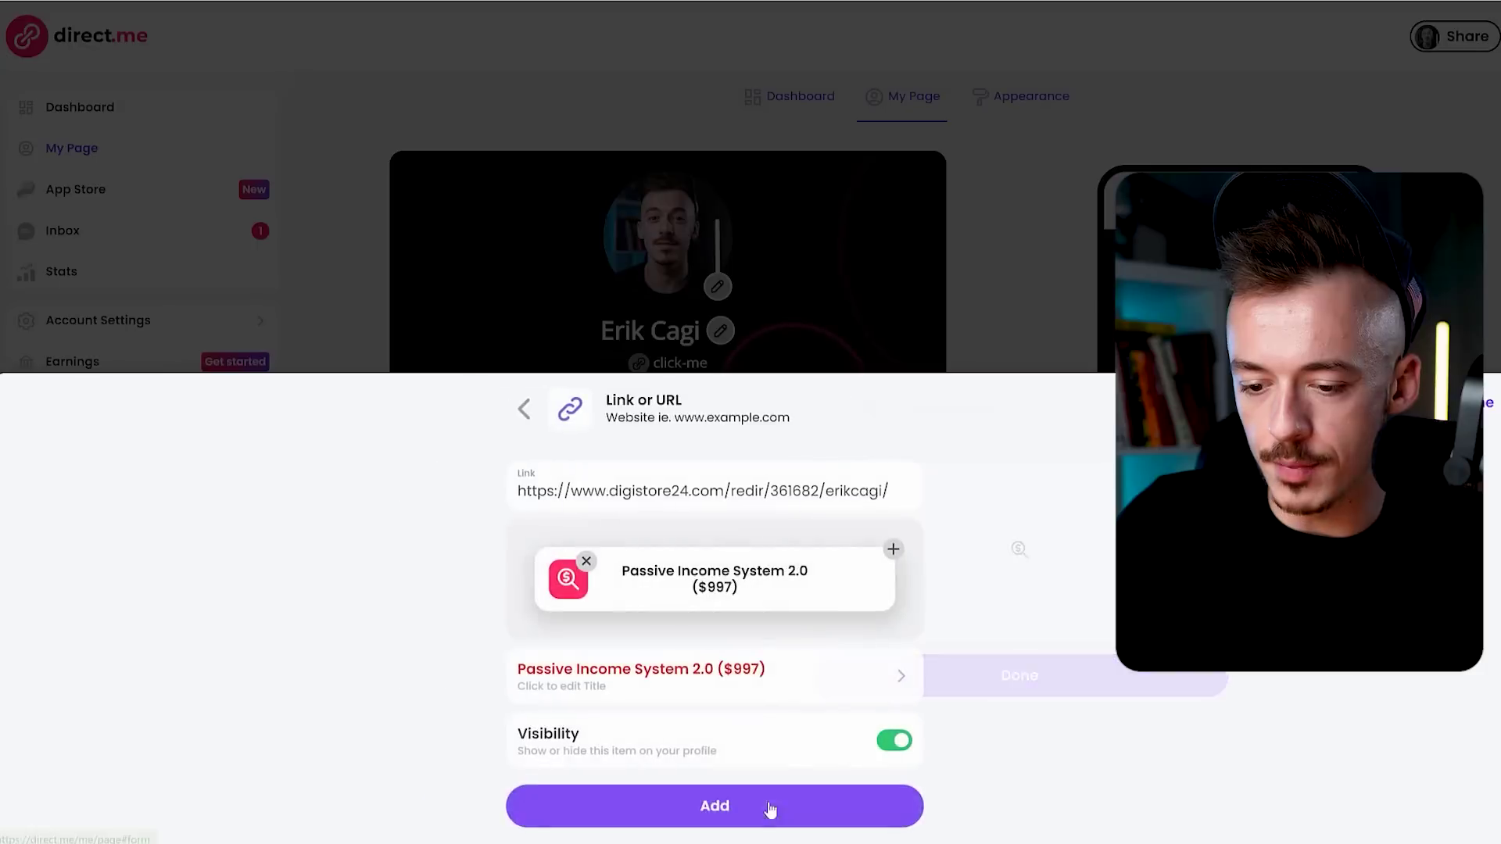
# Add the Passive Income System 2.0 ($997) link and drag it below Secret Millionaire Bot ($17).
pyautogui.click(762, 811)
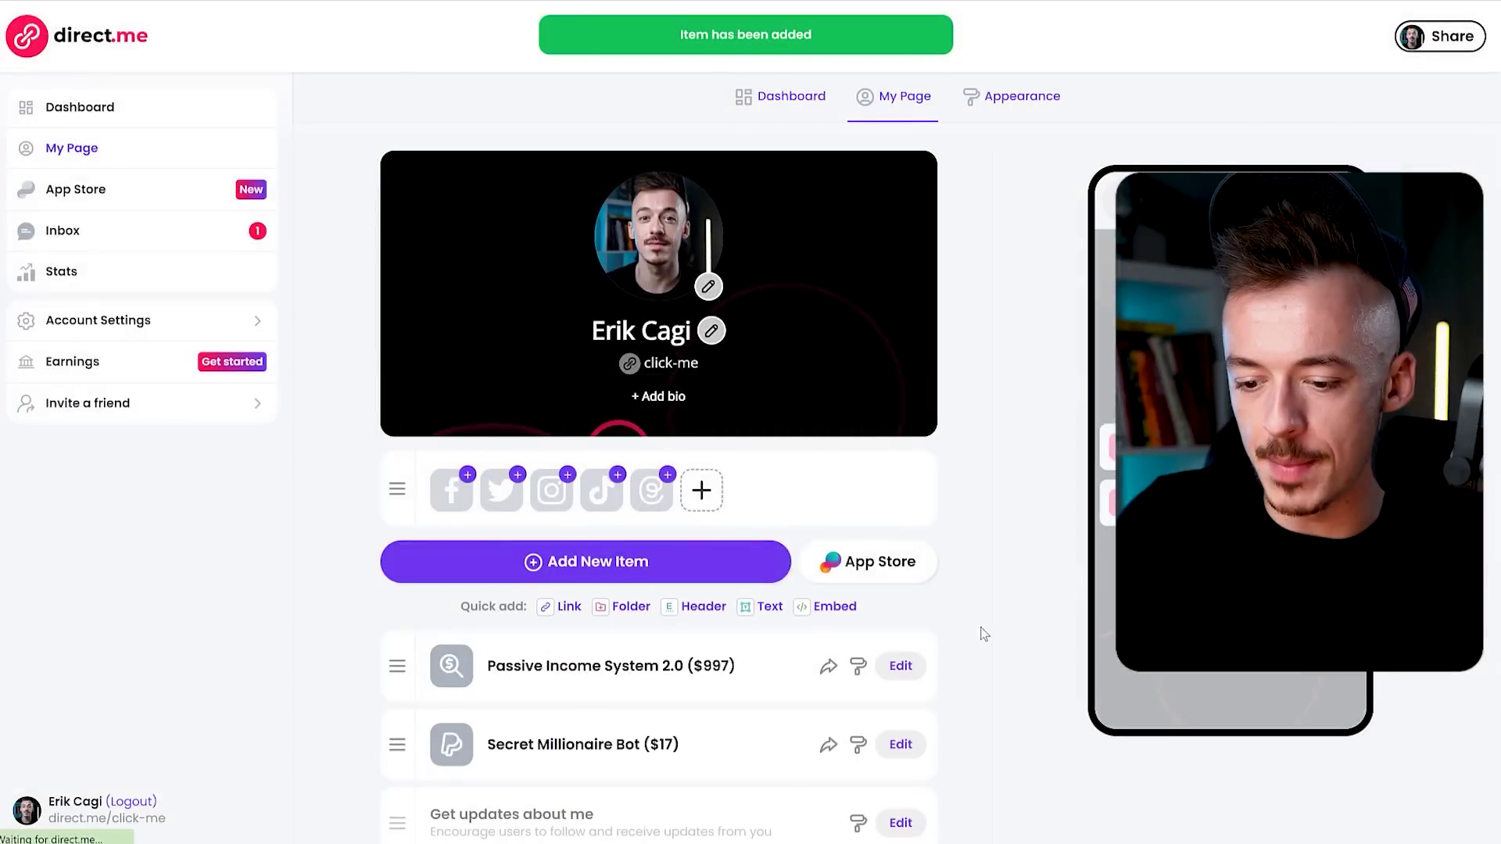
pyautogui.scroll(-1, 984, 594)
pyautogui.moveTo(403, 582); pyautogui.dragTo(401, 665)
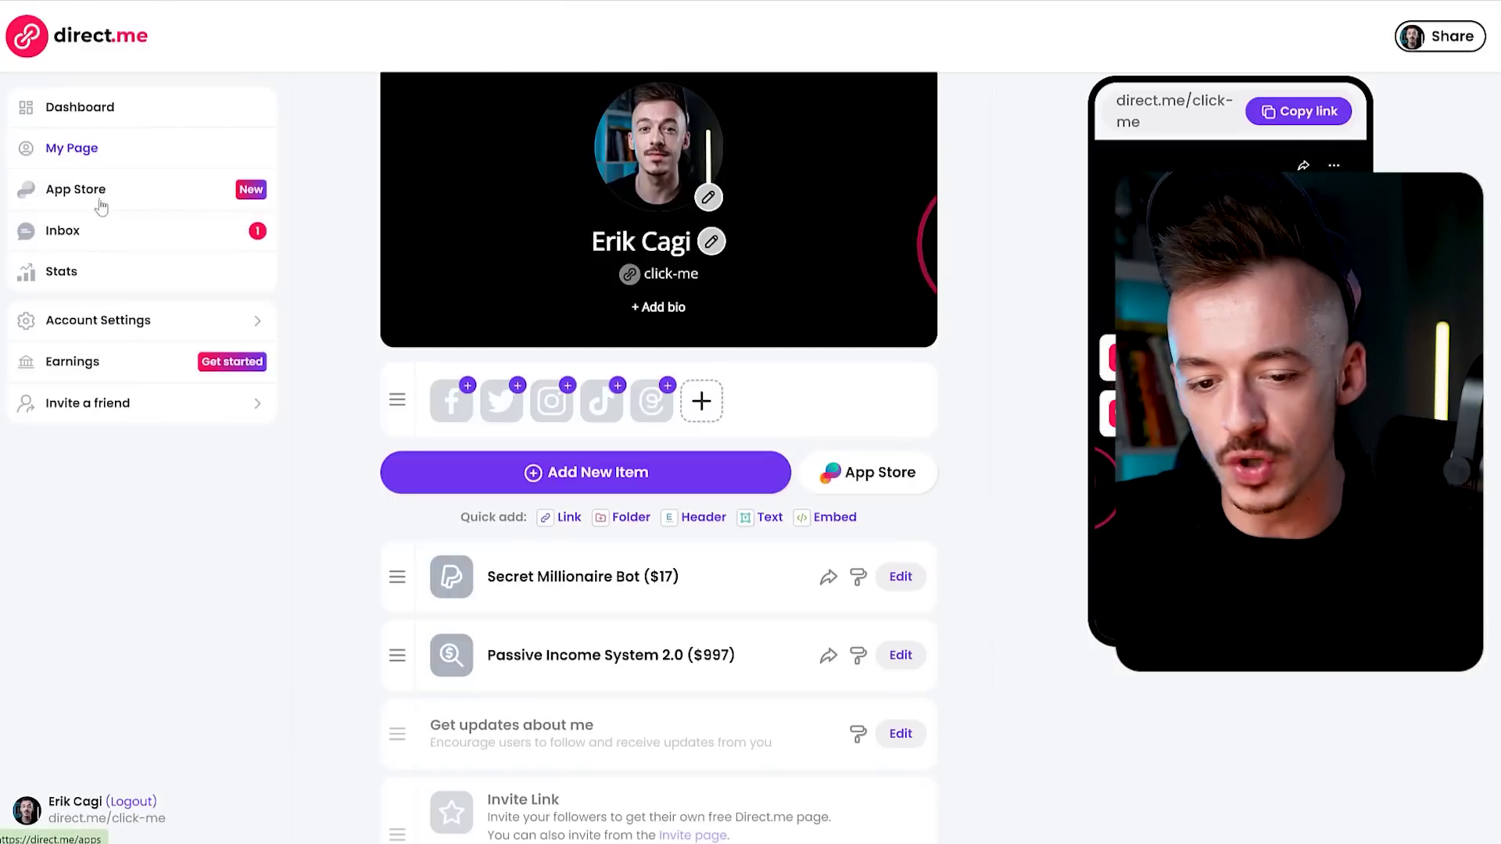
# Install the free Contact Form app from the App Store's Our picks section.
pyautogui.click(108, 201)
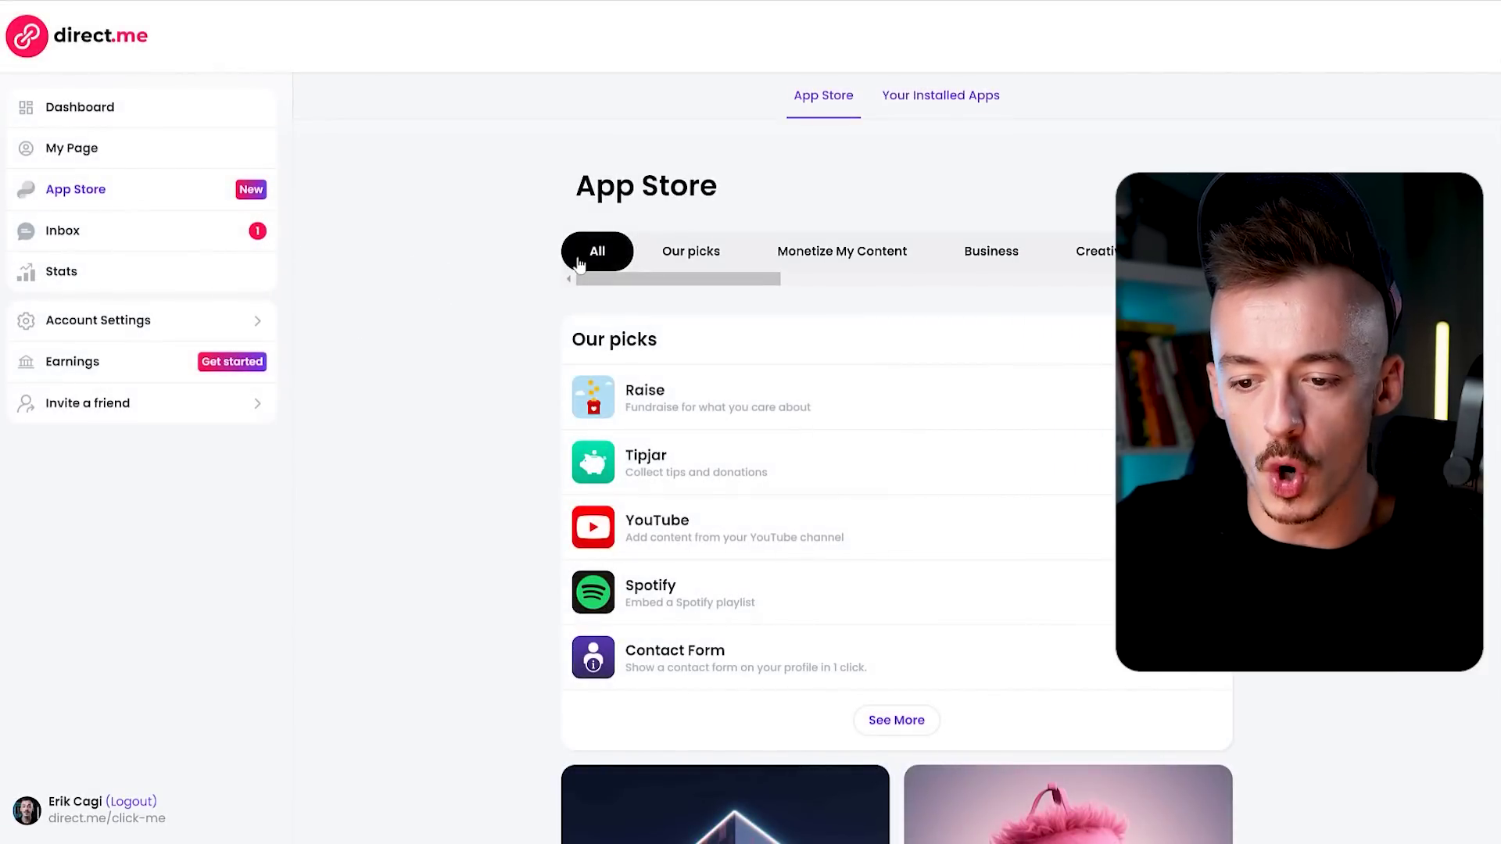
pyautogui.scroll(-1, 655, 574)
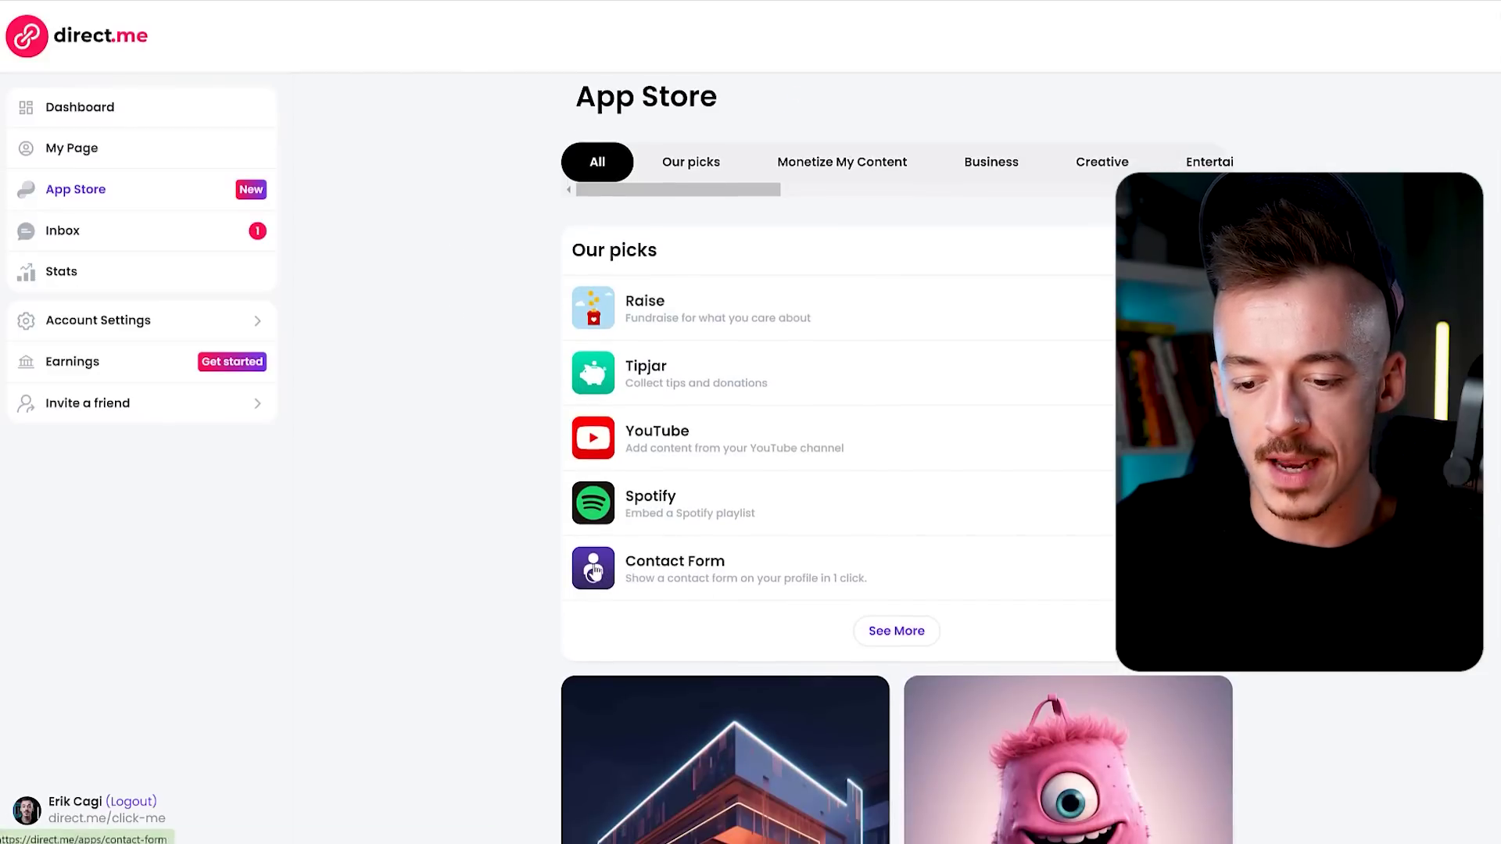
pyautogui.click(706, 576)
pyautogui.scroll(-8, 913, 314)
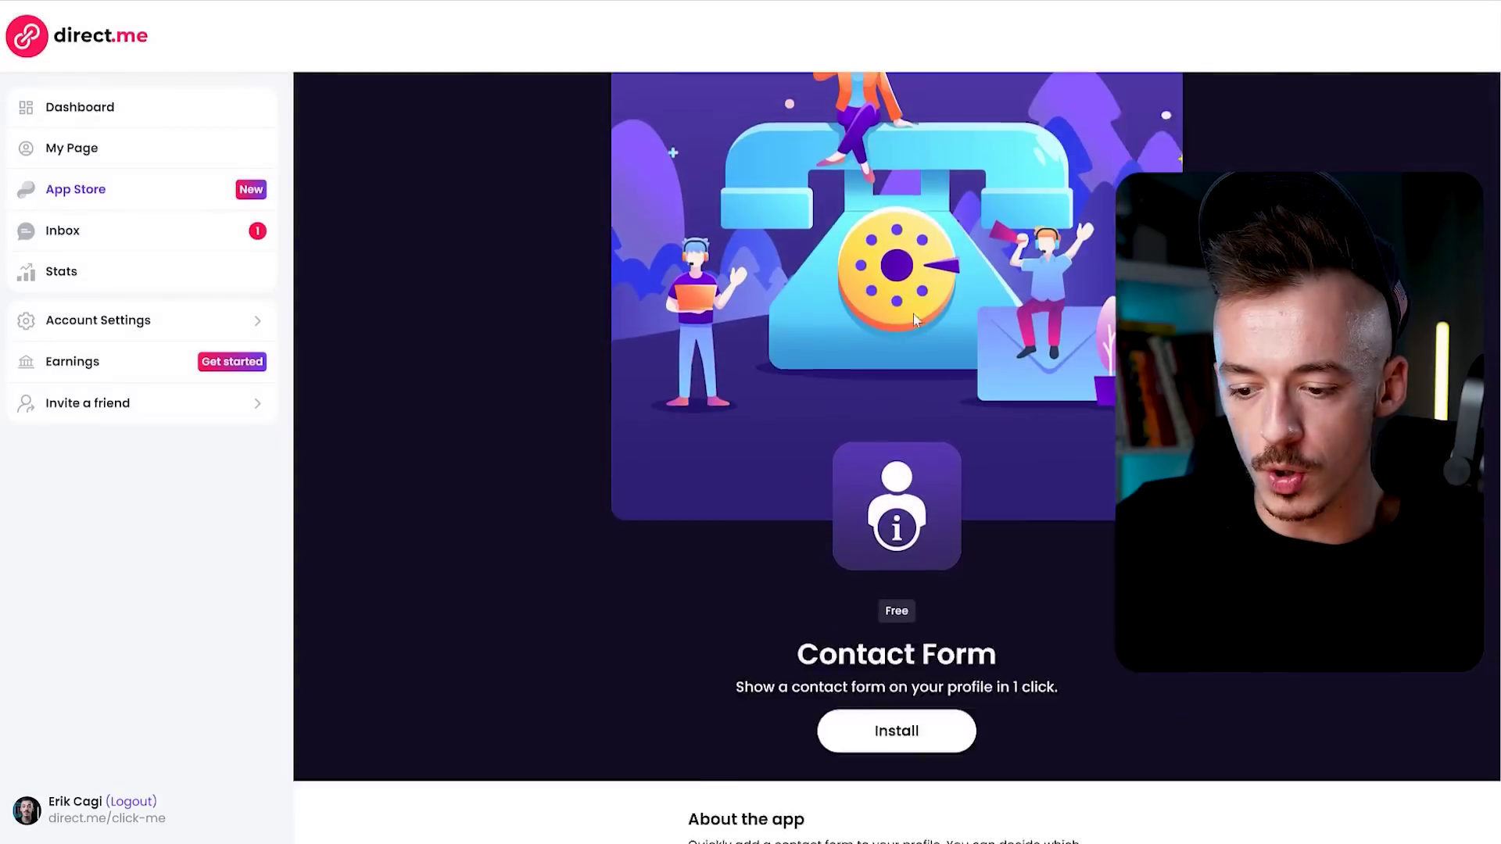
pyautogui.click(891, 264)
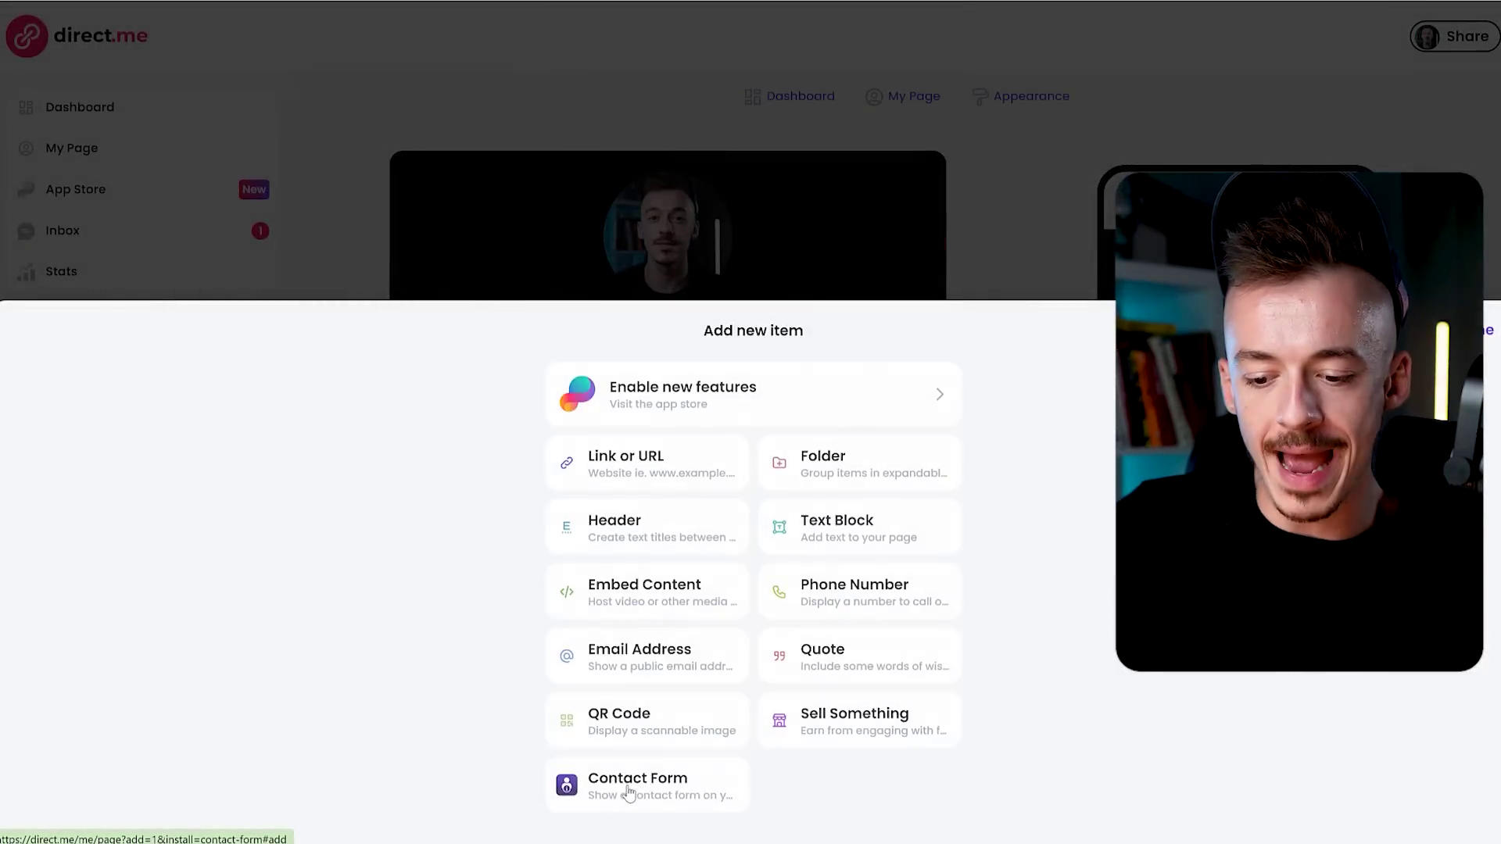
# Add a Contact Form item titled 'Got questions? Message me here! I am a real person!'.
pyautogui.click(627, 792)
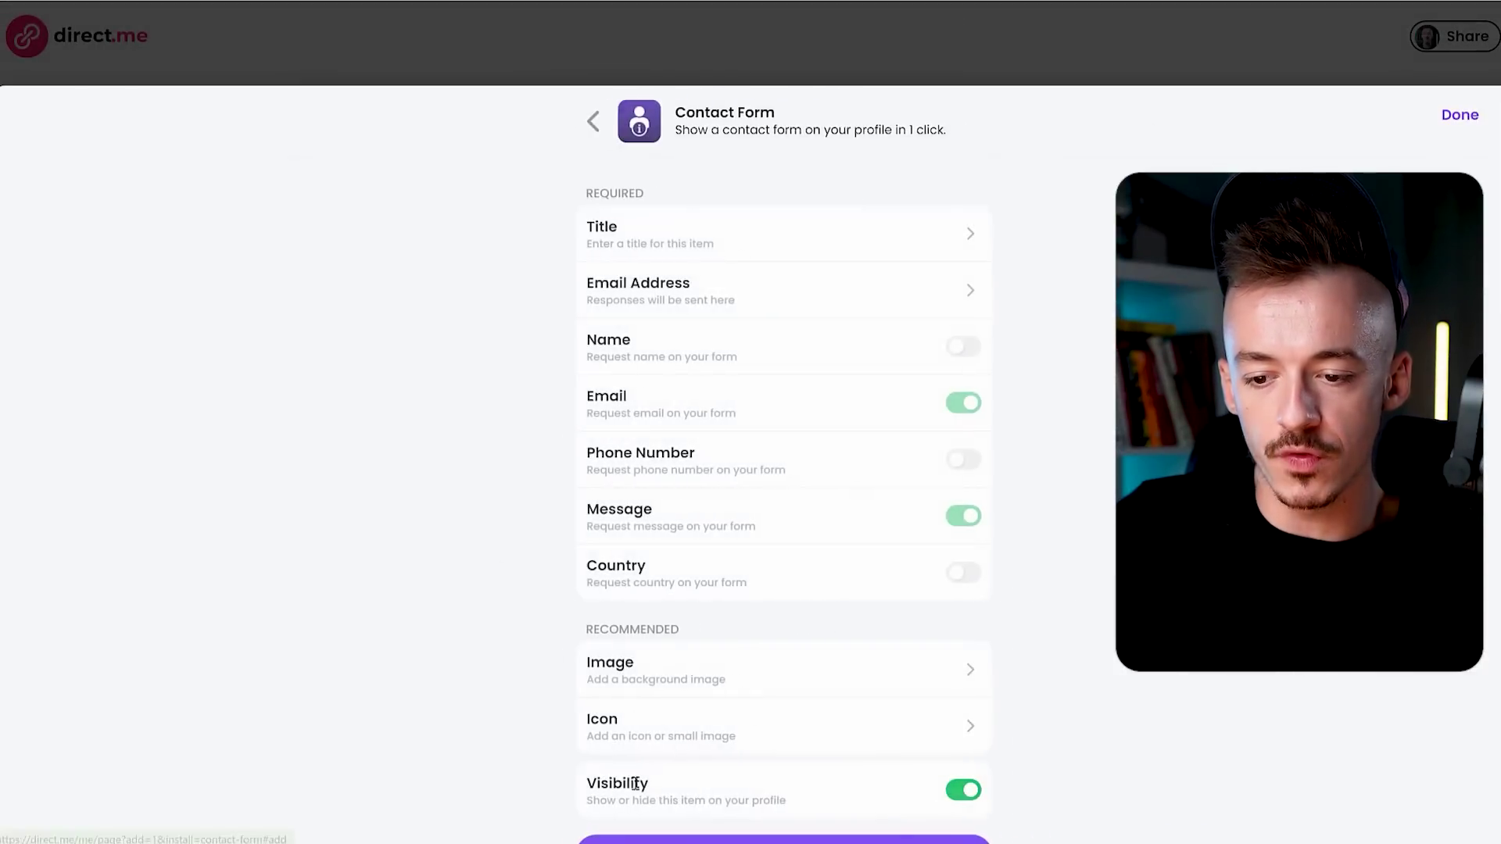
pyautogui.click(586, 240)
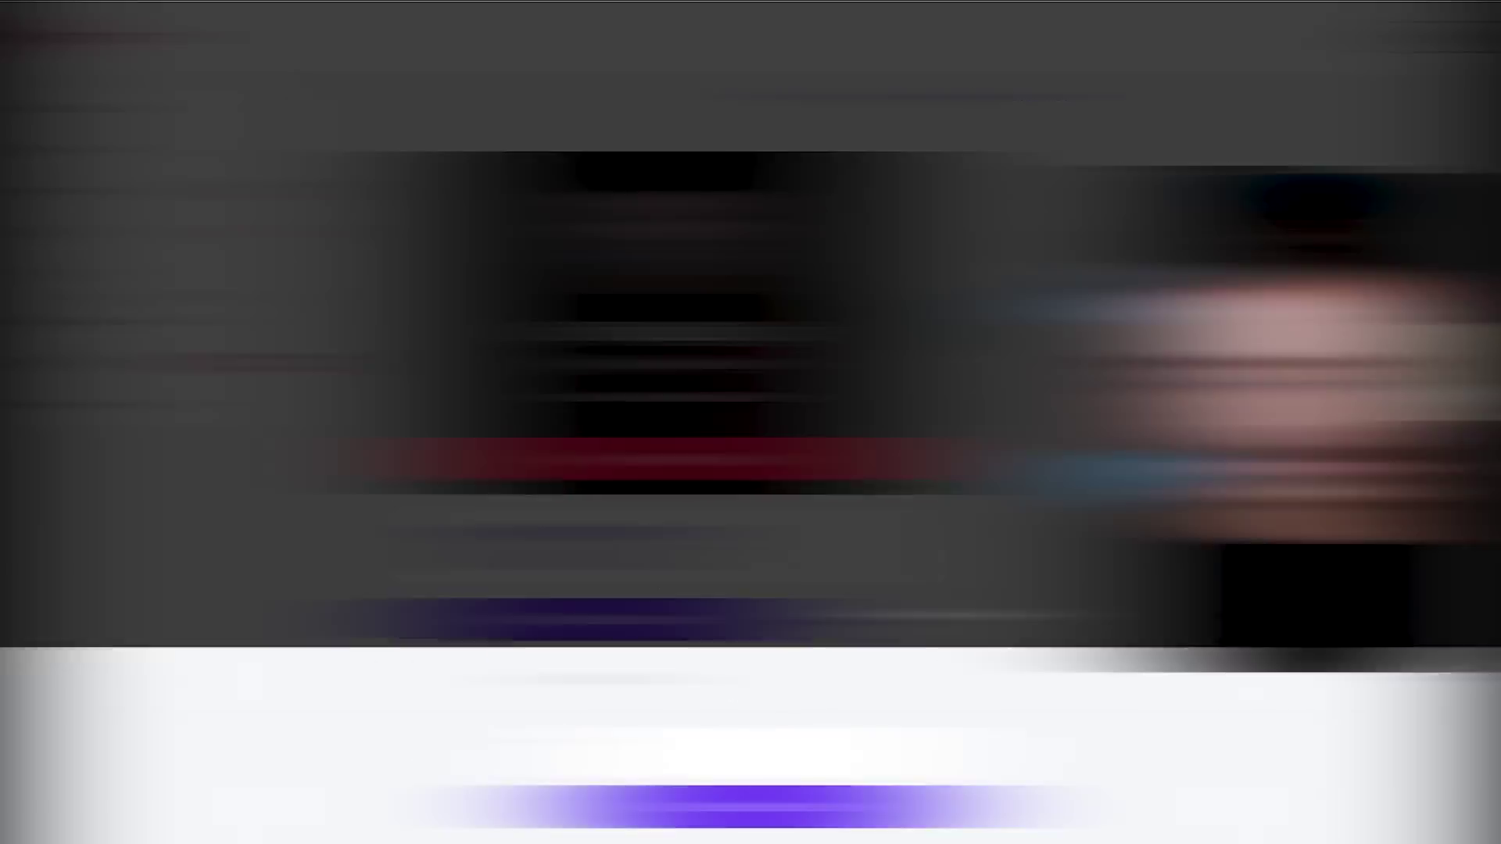
pyautogui.hotkey('ctrl', 'v')
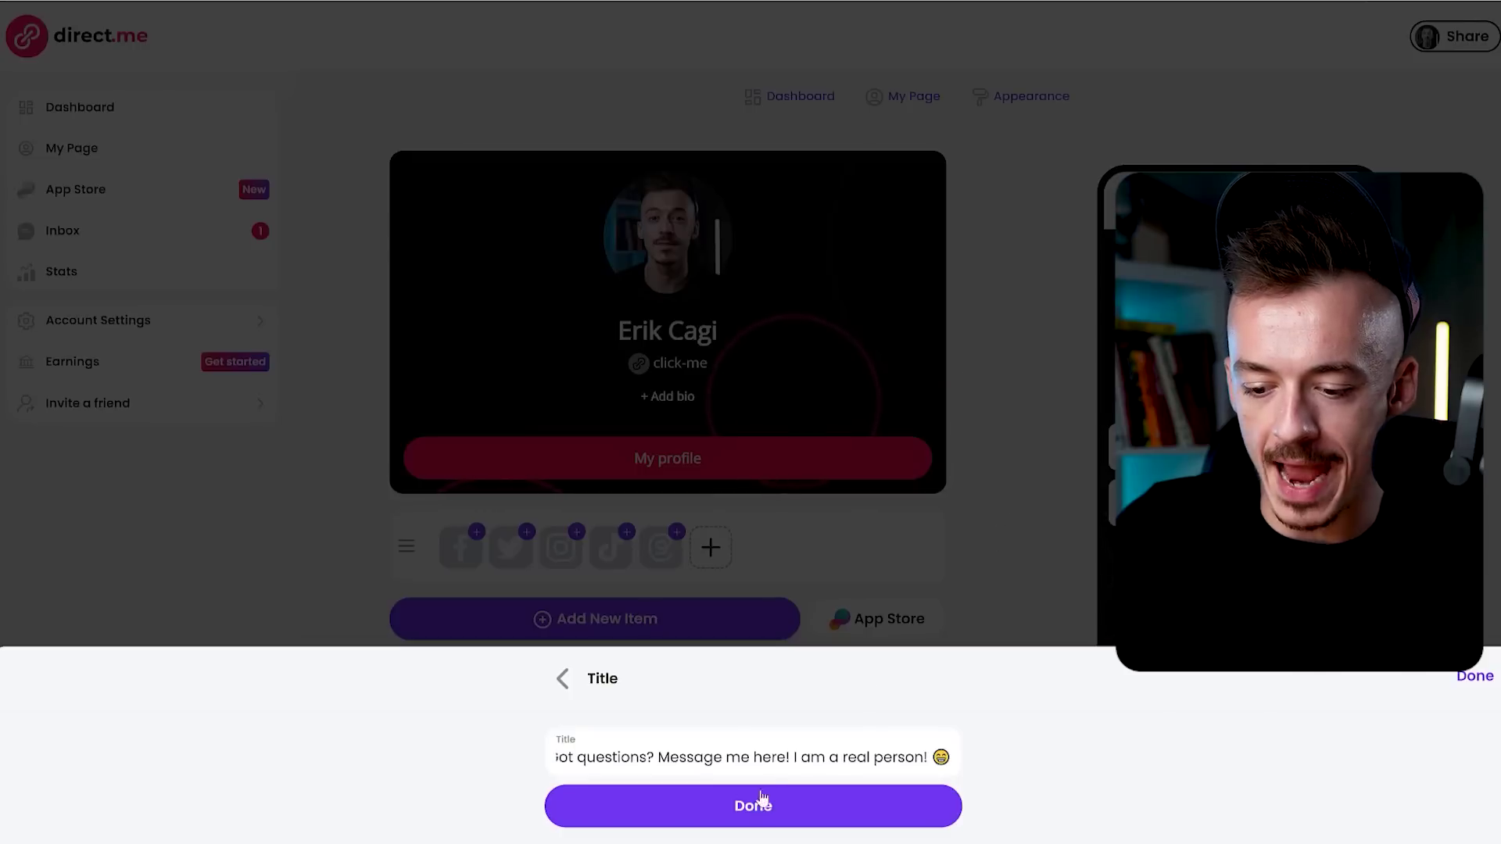
pyautogui.click(757, 808)
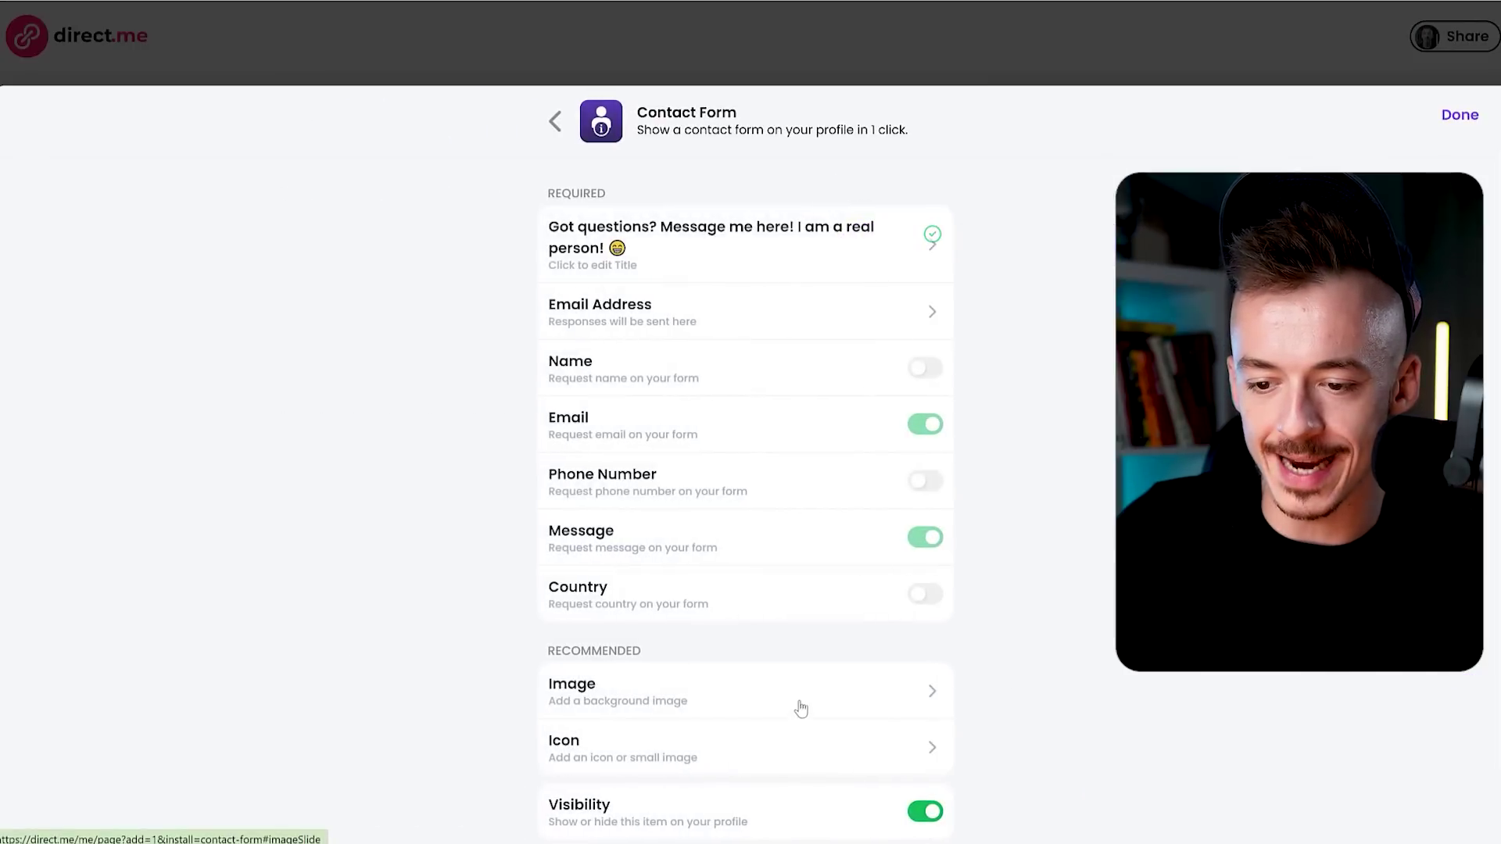
# Send form responses to the owner's e-mail address, ask visitors for their name, and add the form.
pyautogui.click(681, 321)
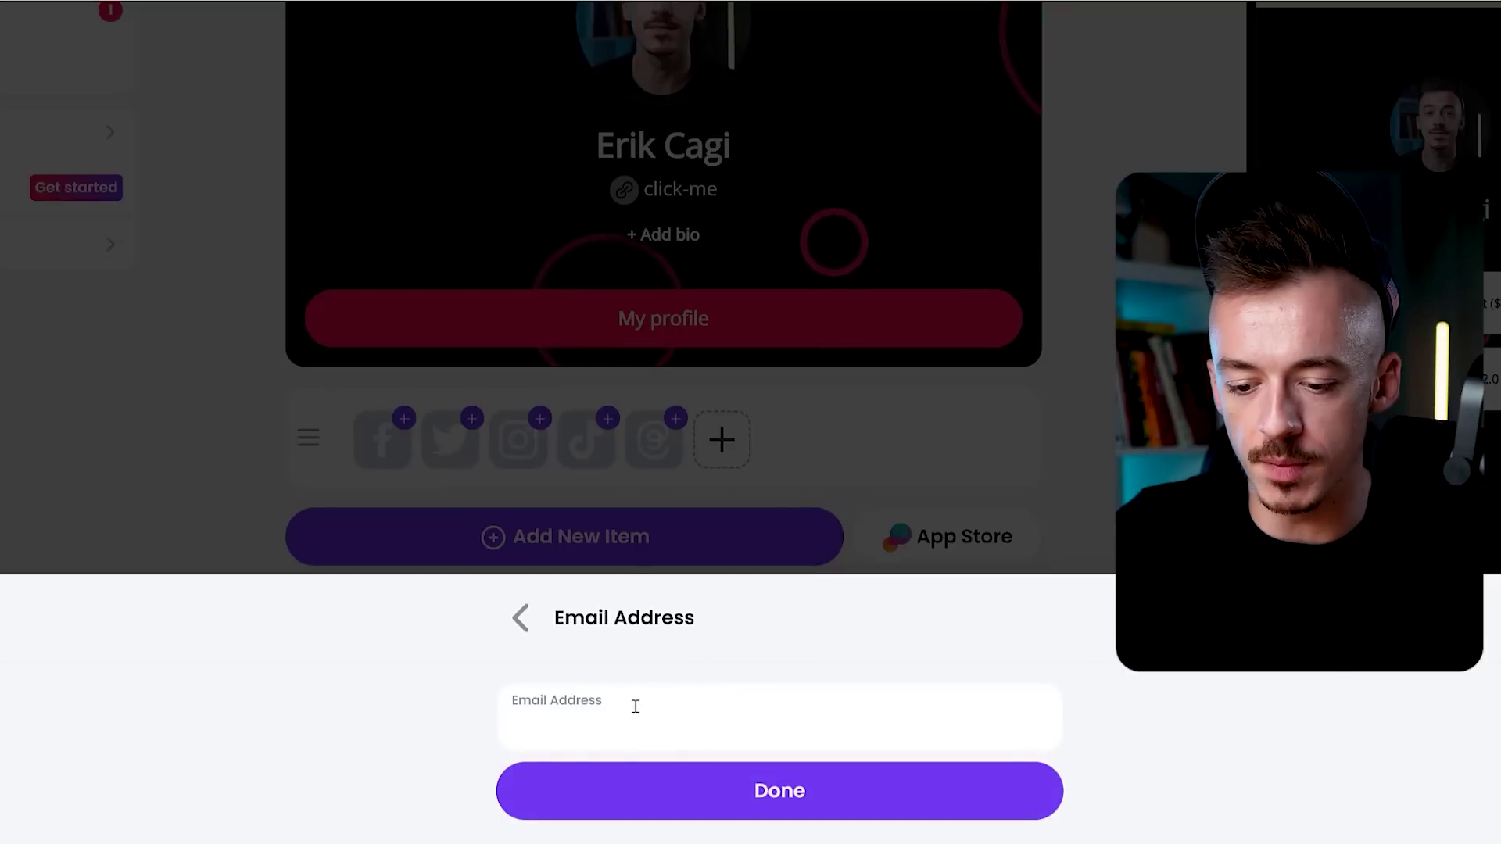
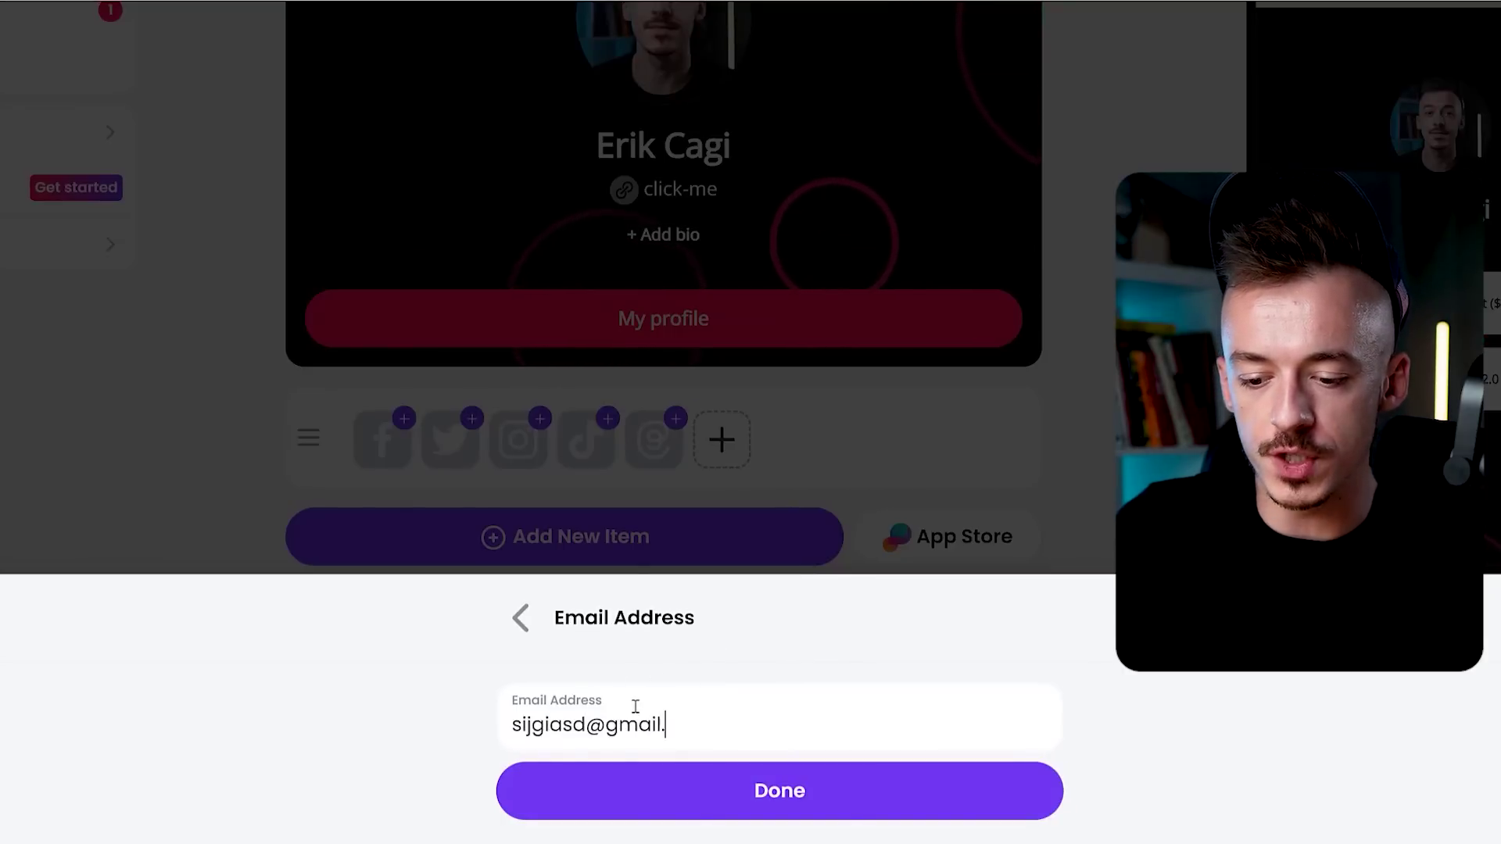
pyautogui.click(780, 793)
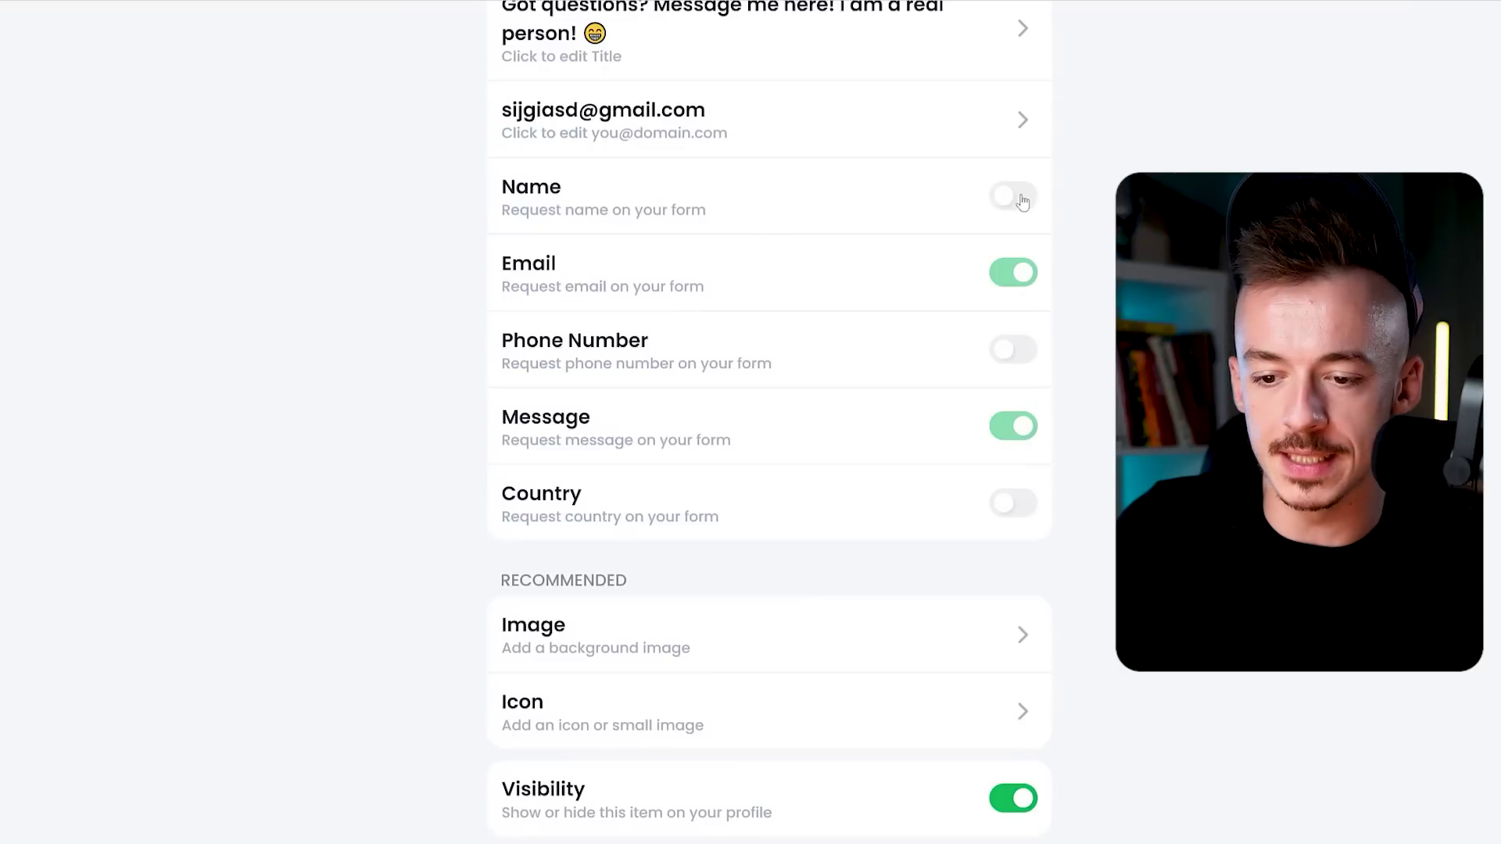
pyautogui.click(1016, 197)
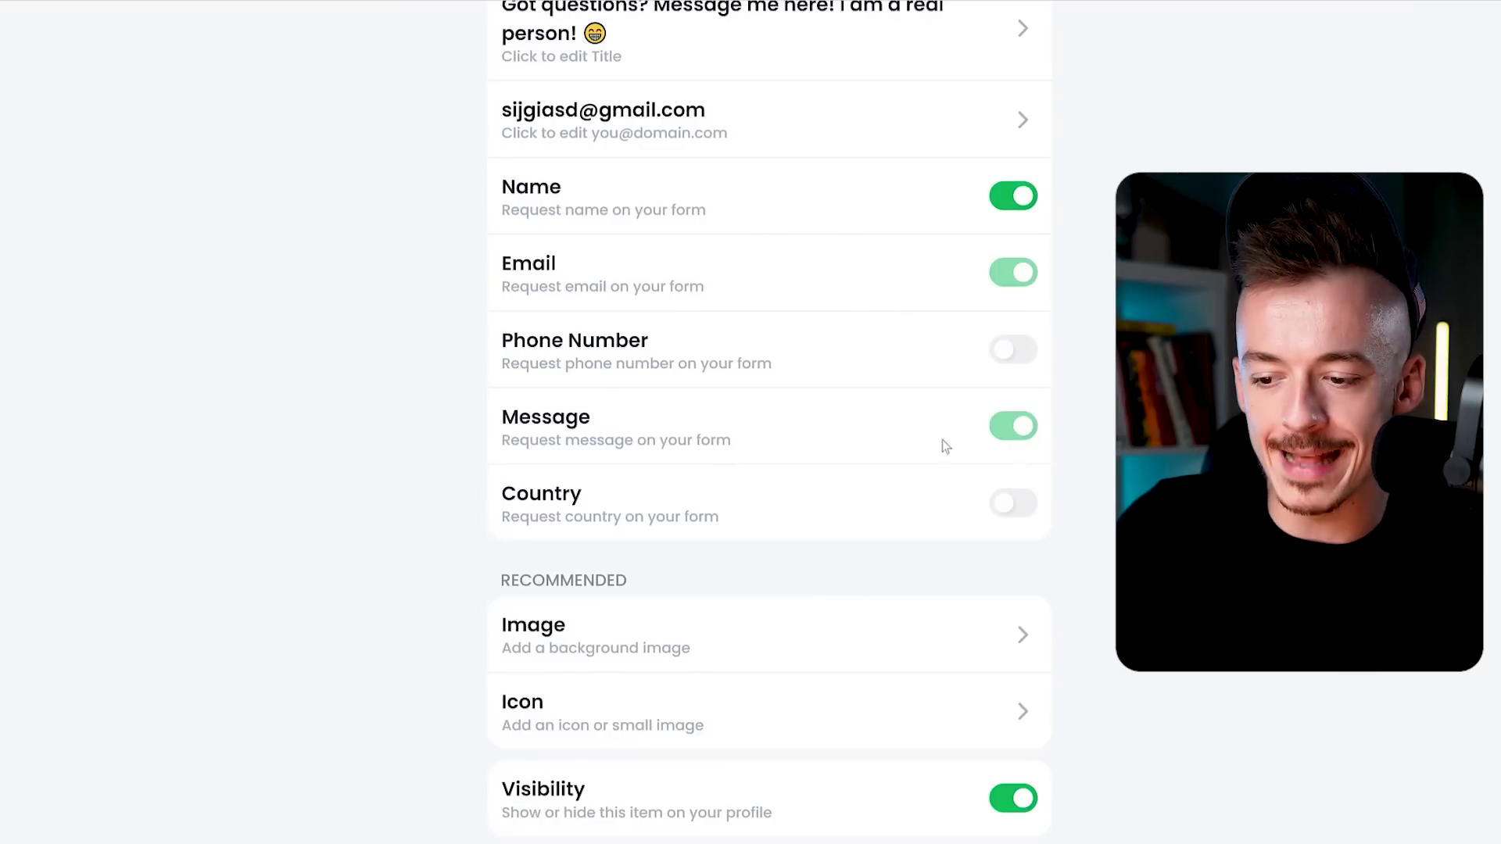
pyautogui.scroll(-1, 655, 261)
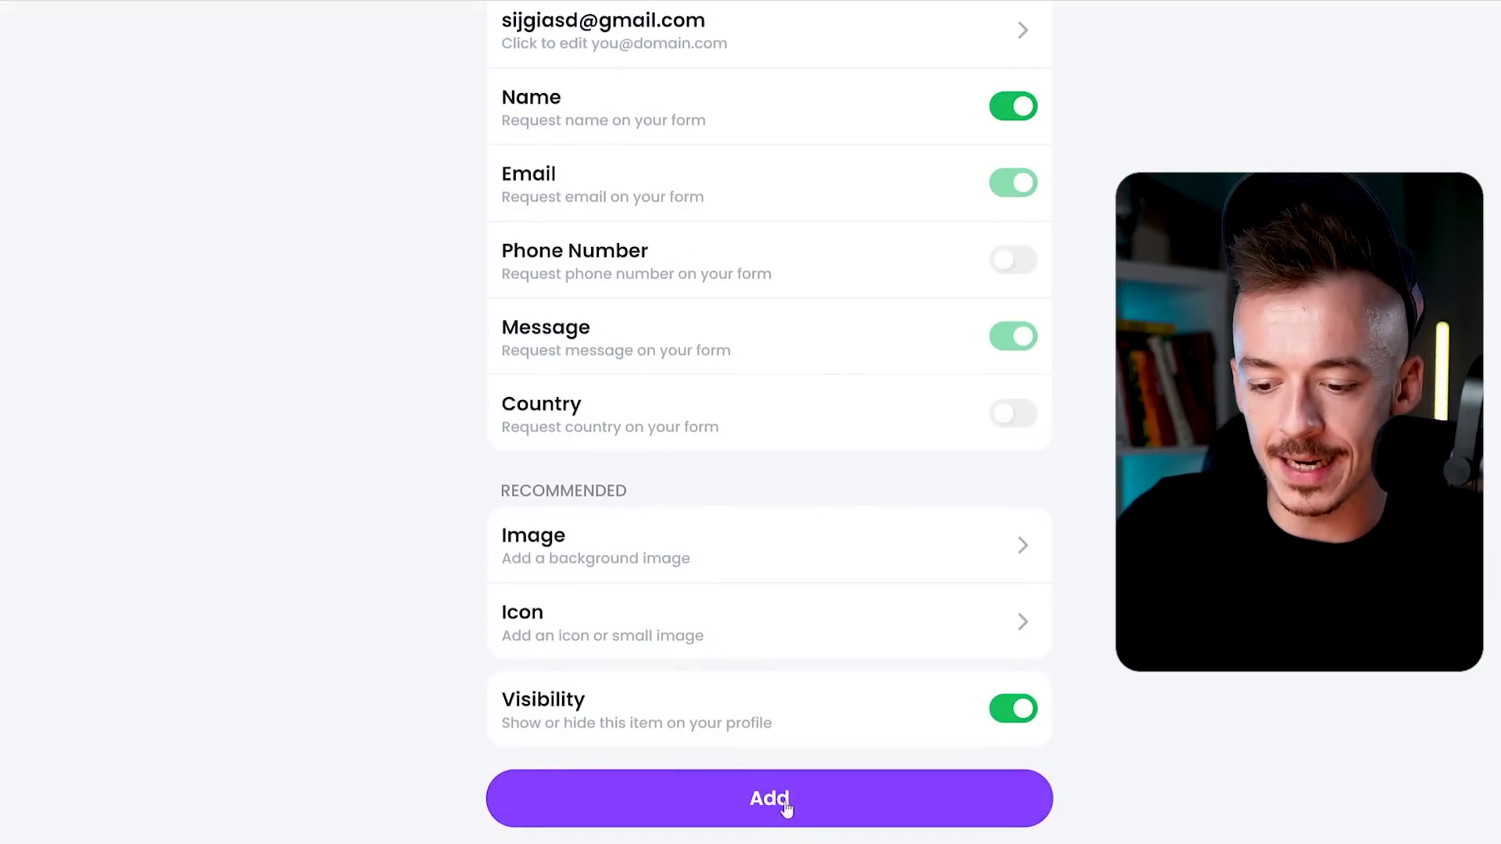
pyautogui.click(760, 813)
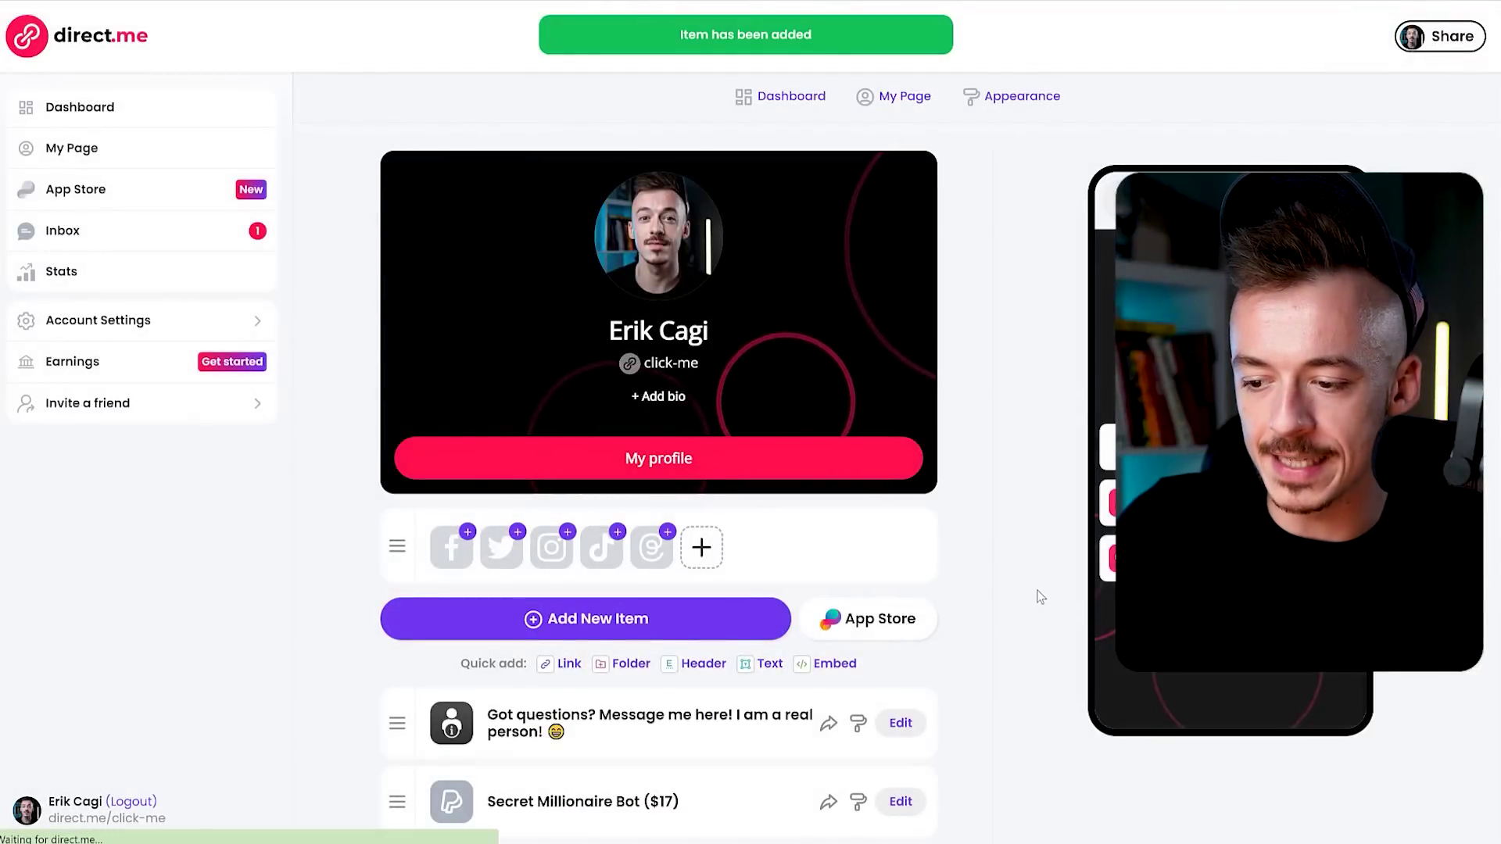
# Review the page preview with the contact card and both product links, and open a new browser tab.
pyautogui.scroll(-1, 1000, 594)
pyautogui.scroll(-1, 996, 555)
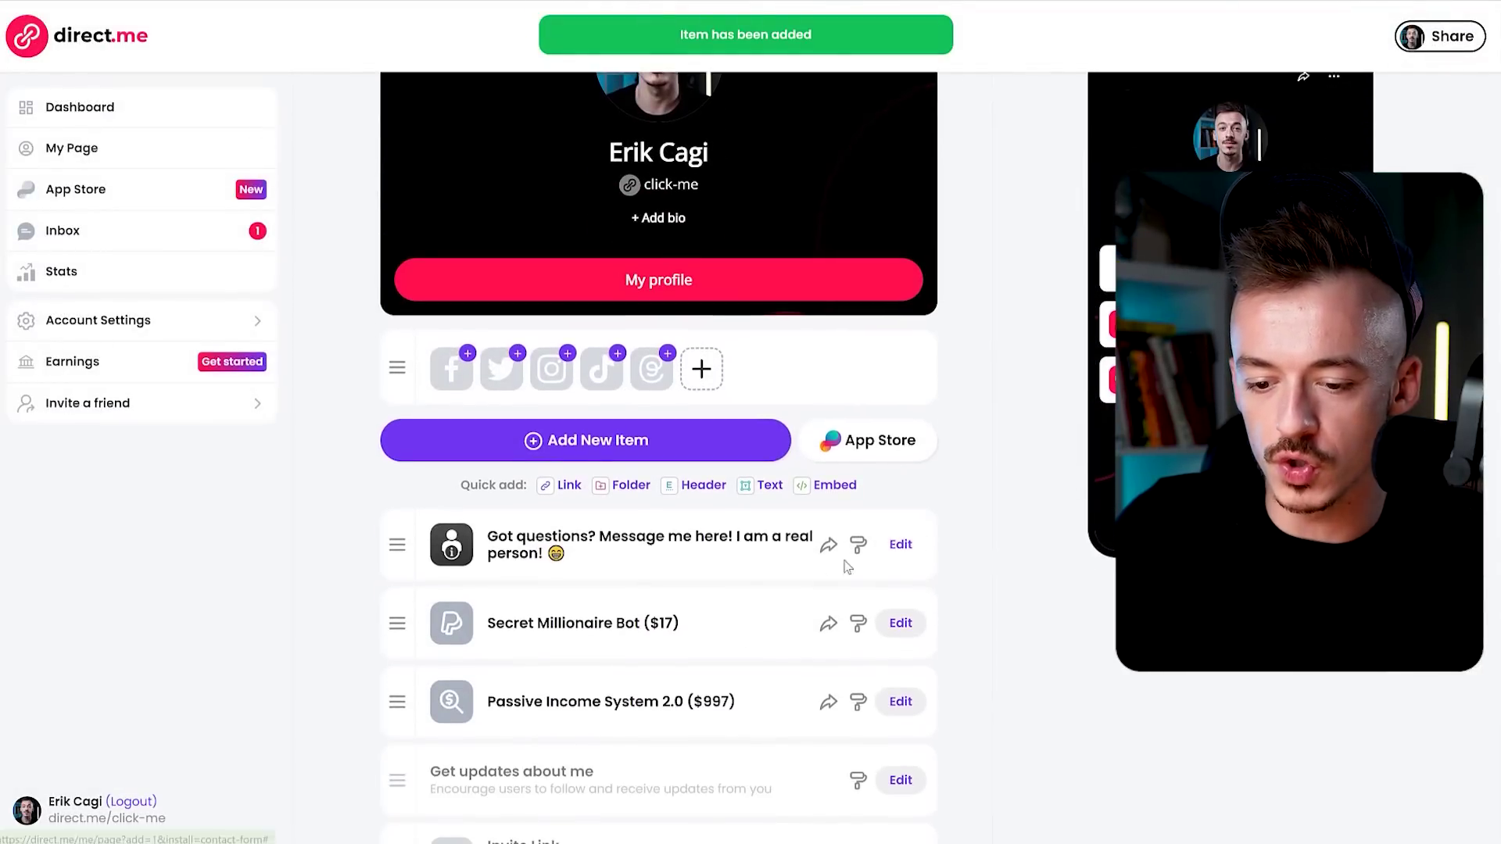
pyautogui.scroll(1, 659, 469)
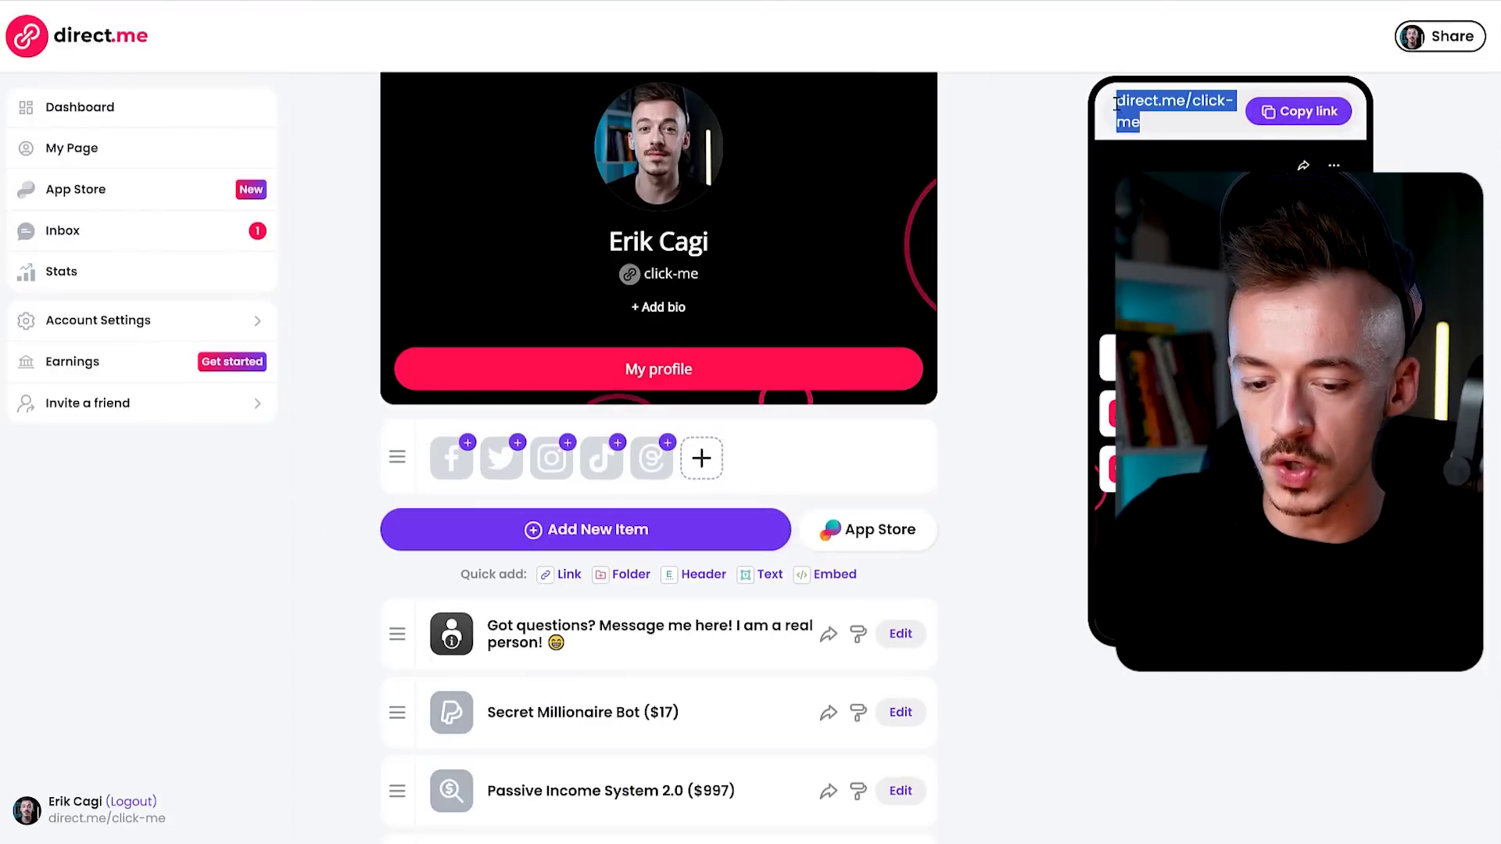
pyautogui.hotkey('ctrl', 't')
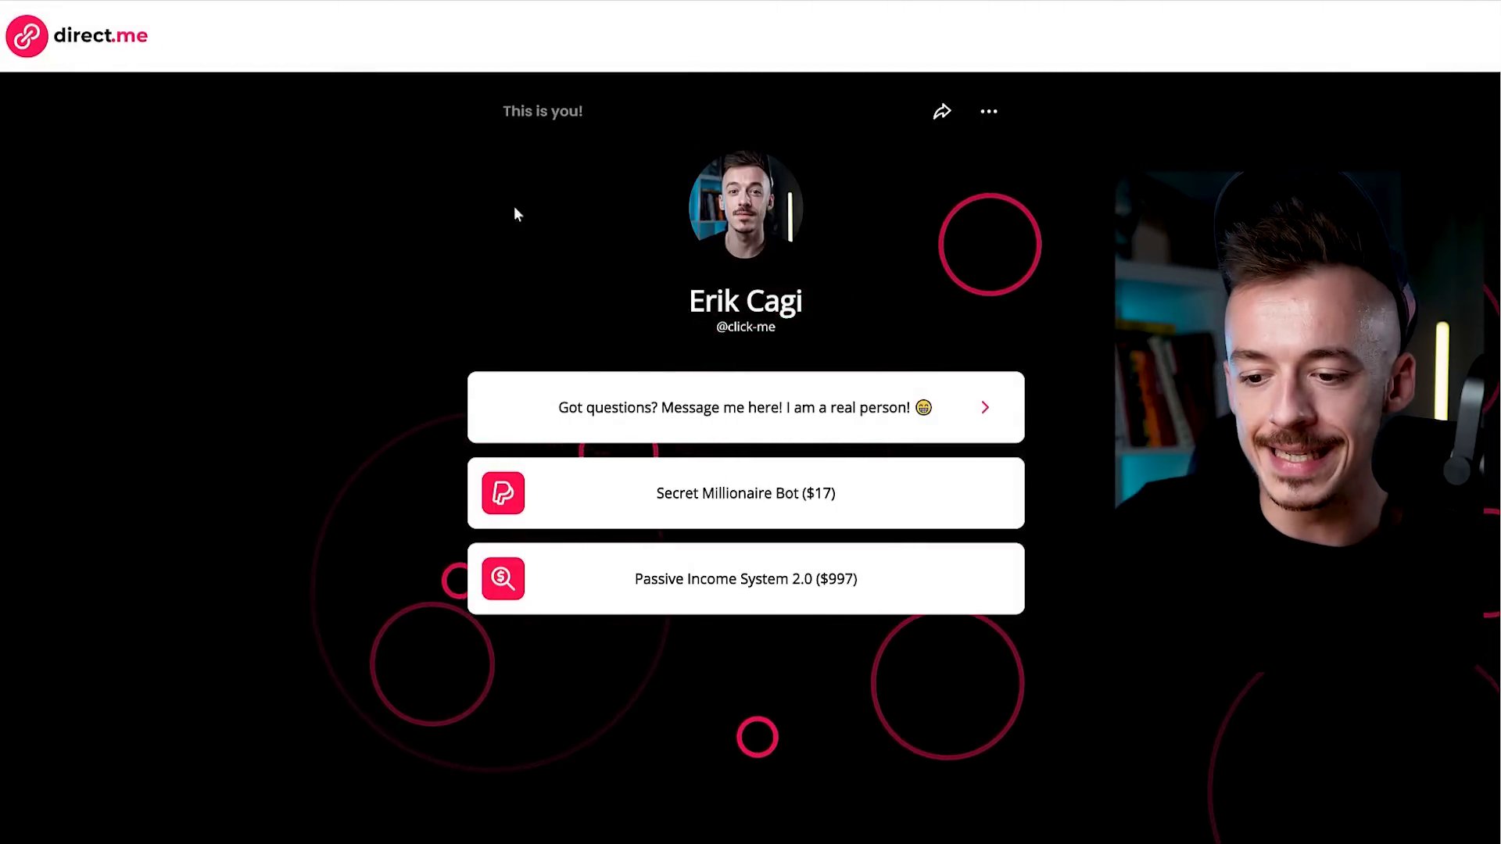
# Expand the 'Got questions? Message me here!' card to reveal its Name, Email Address and Message fields.
pyautogui.scroll(-1, 1086, 314)
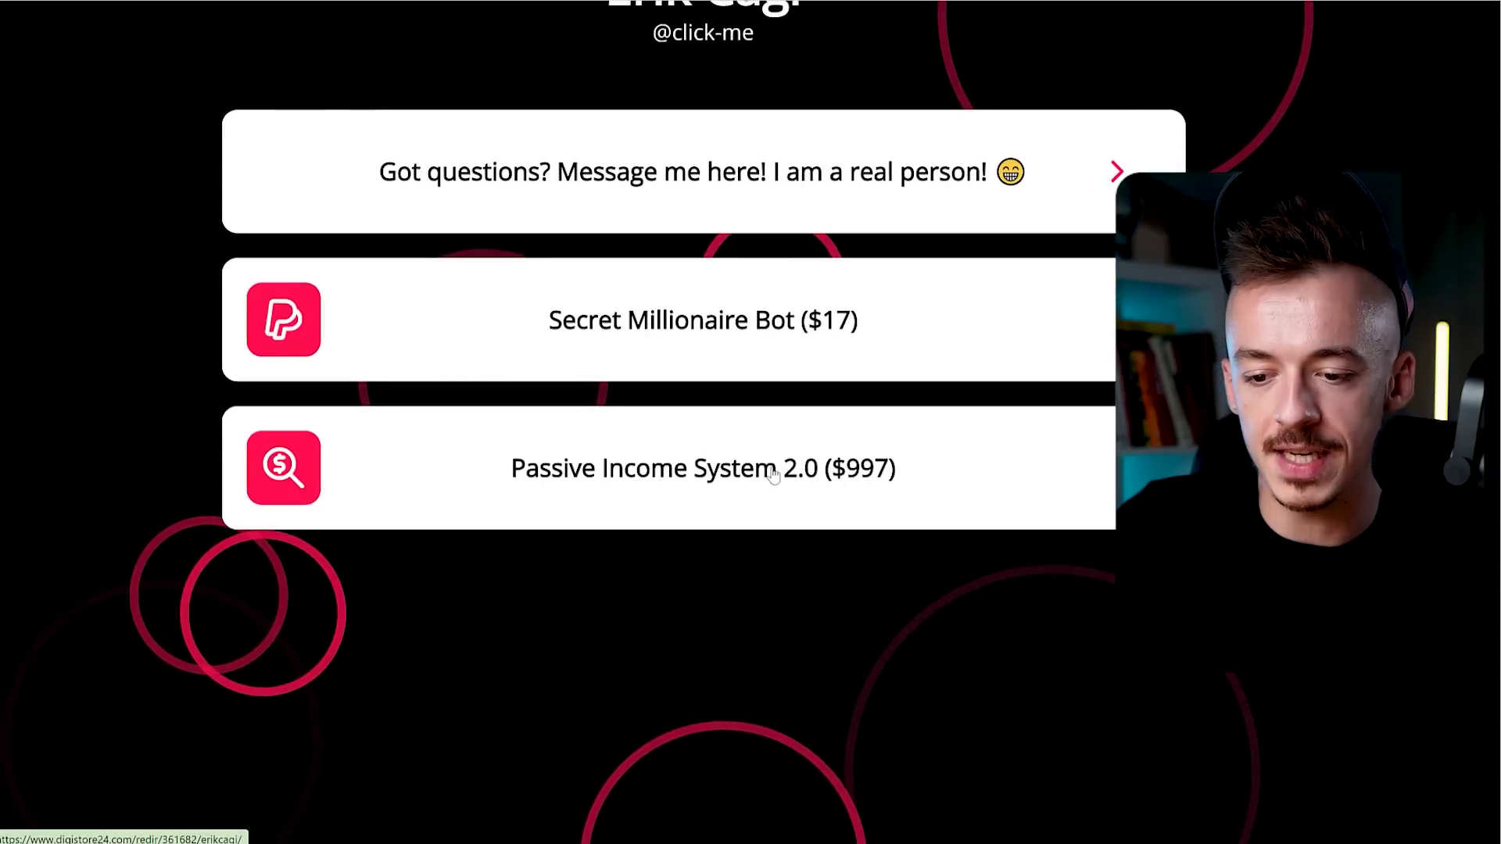
pyautogui.scroll(1, 730, 432)
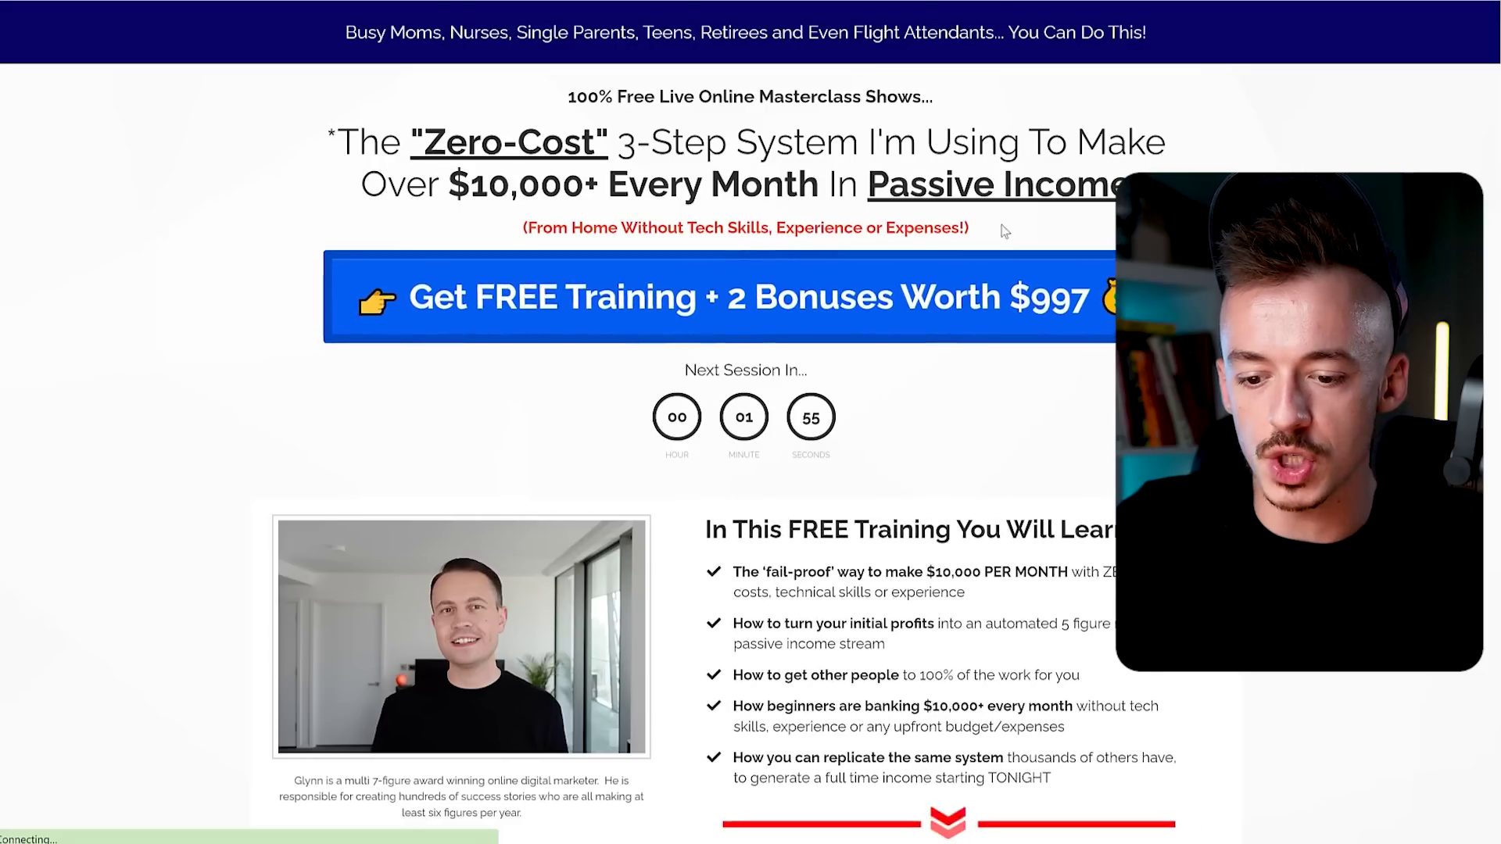
pyautogui.scroll(-5, 1007, 236)
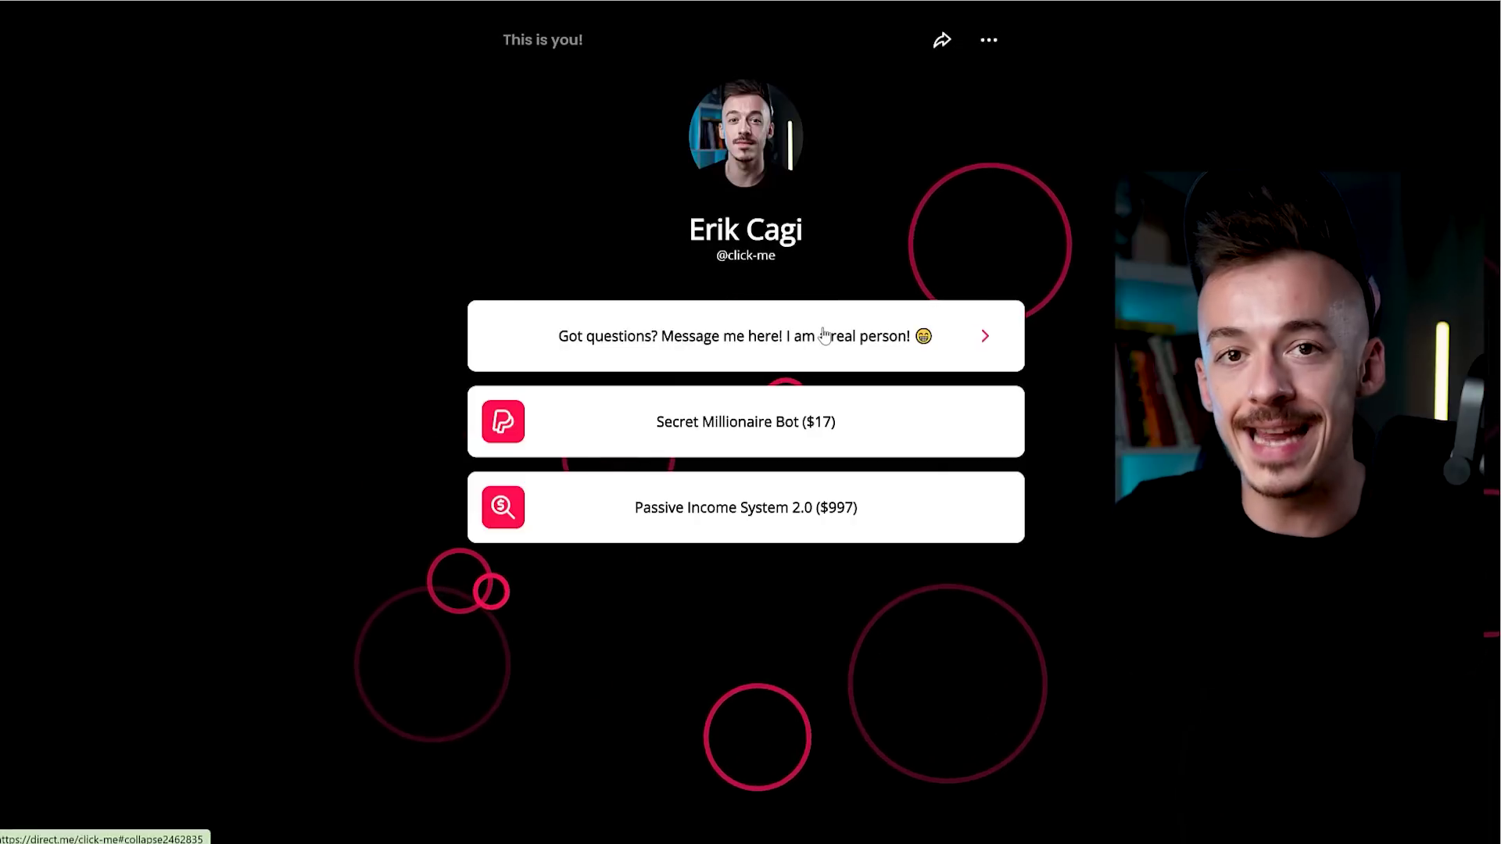
pyautogui.click(722, 361)
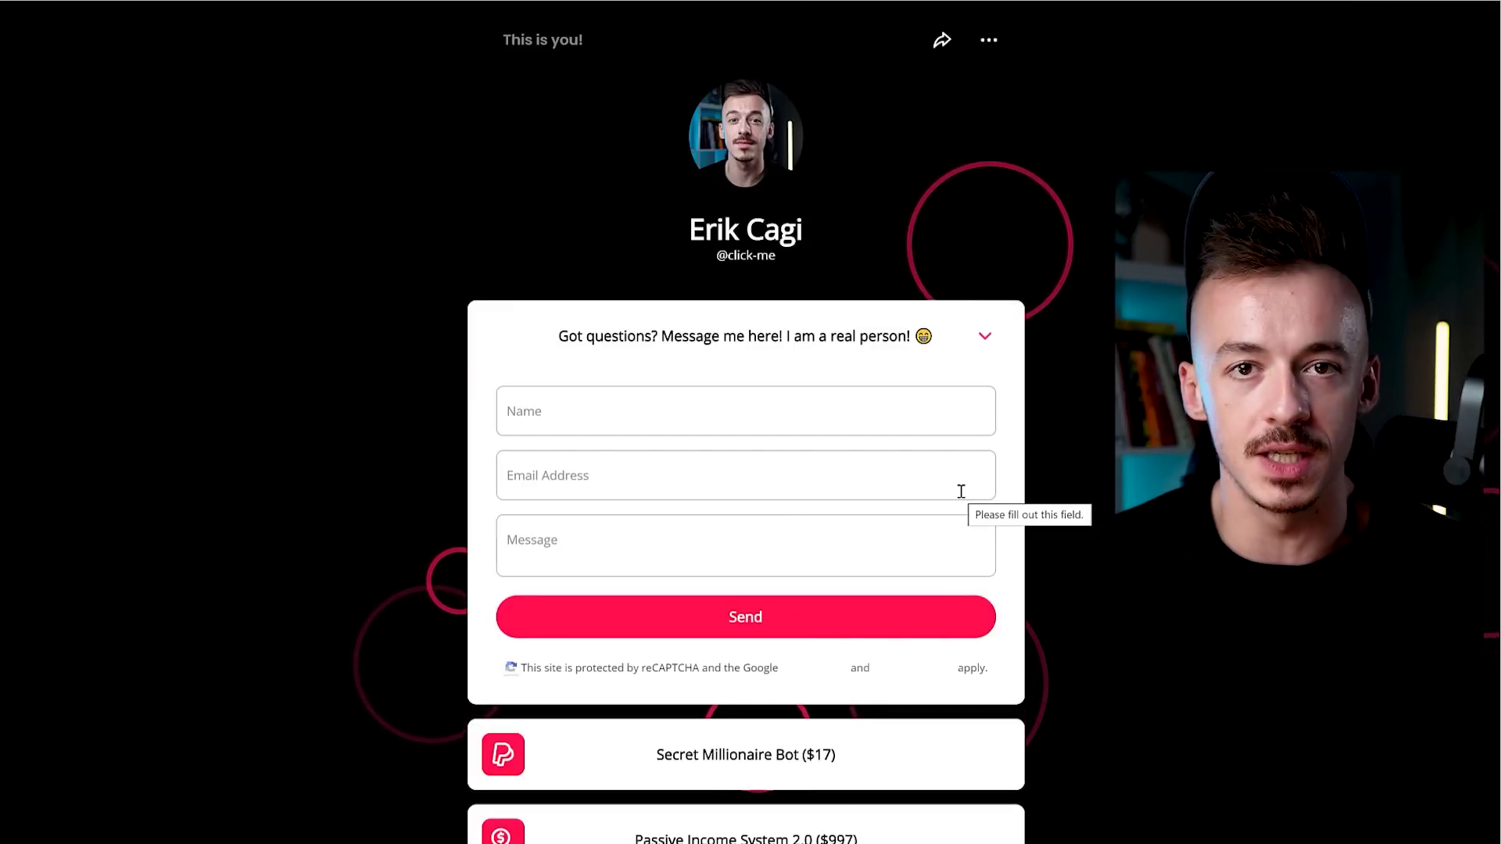
pyautogui.scroll(-3, 851, 633)
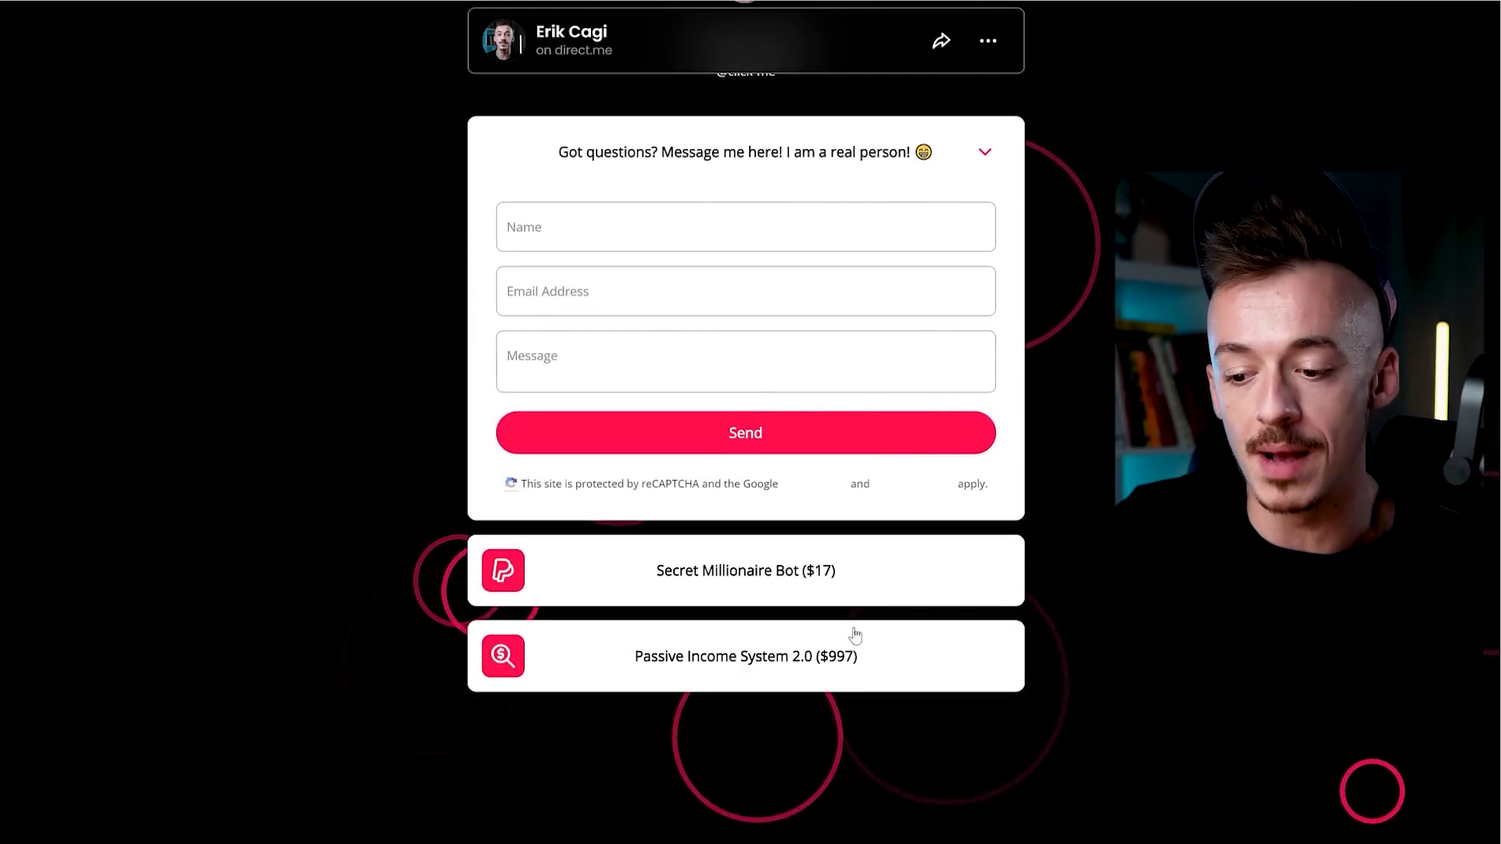
pyautogui.scroll(3, 1113, 694)
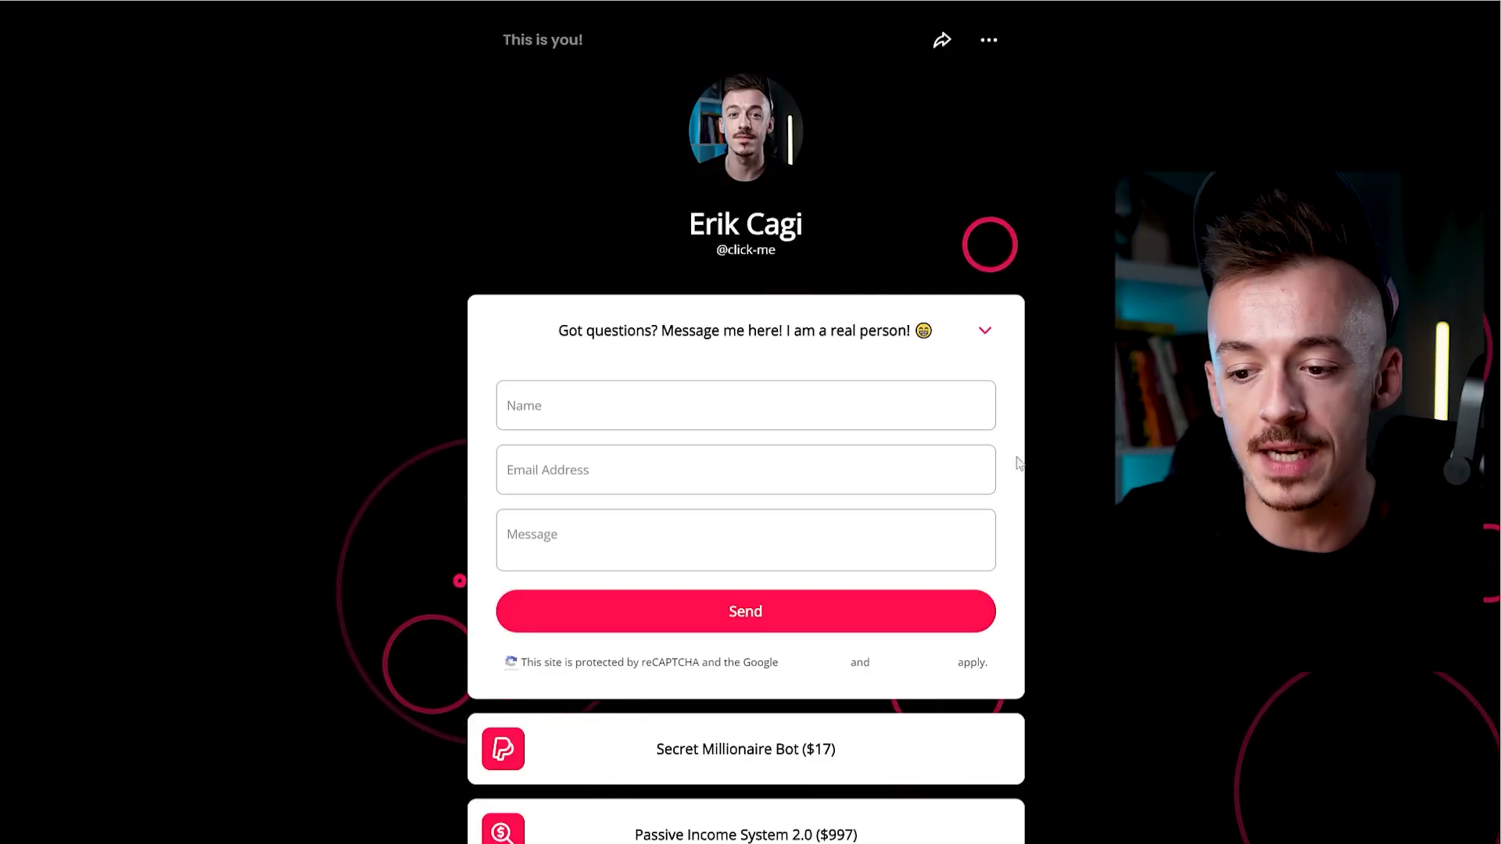
# Collapse the contact message form, then expand it again.
pyautogui.scroll(-2, 916, 342)
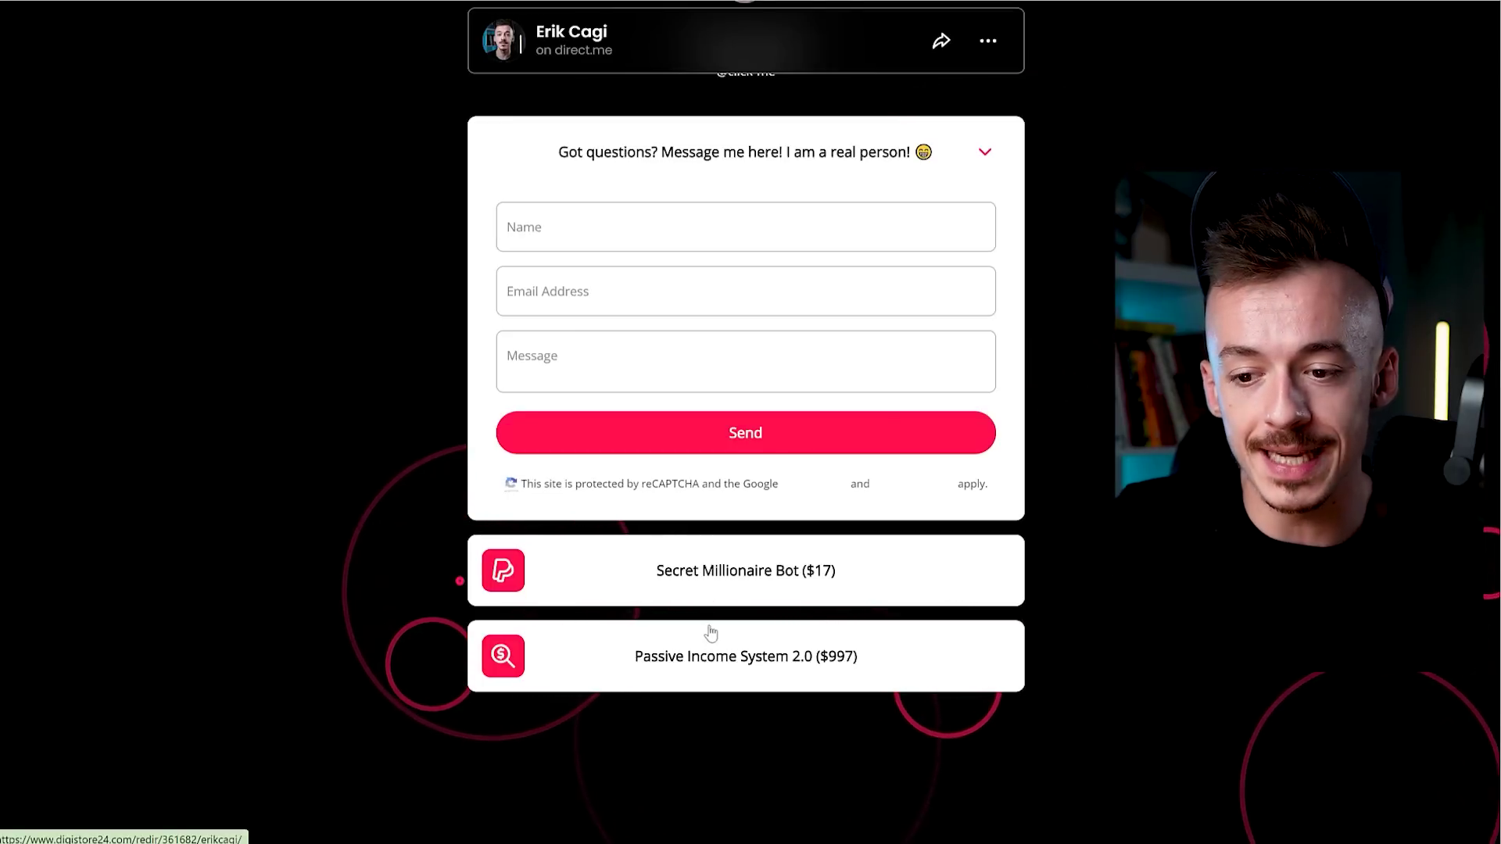
pyautogui.scroll(1, 771, 500)
pyautogui.click(979, 239)
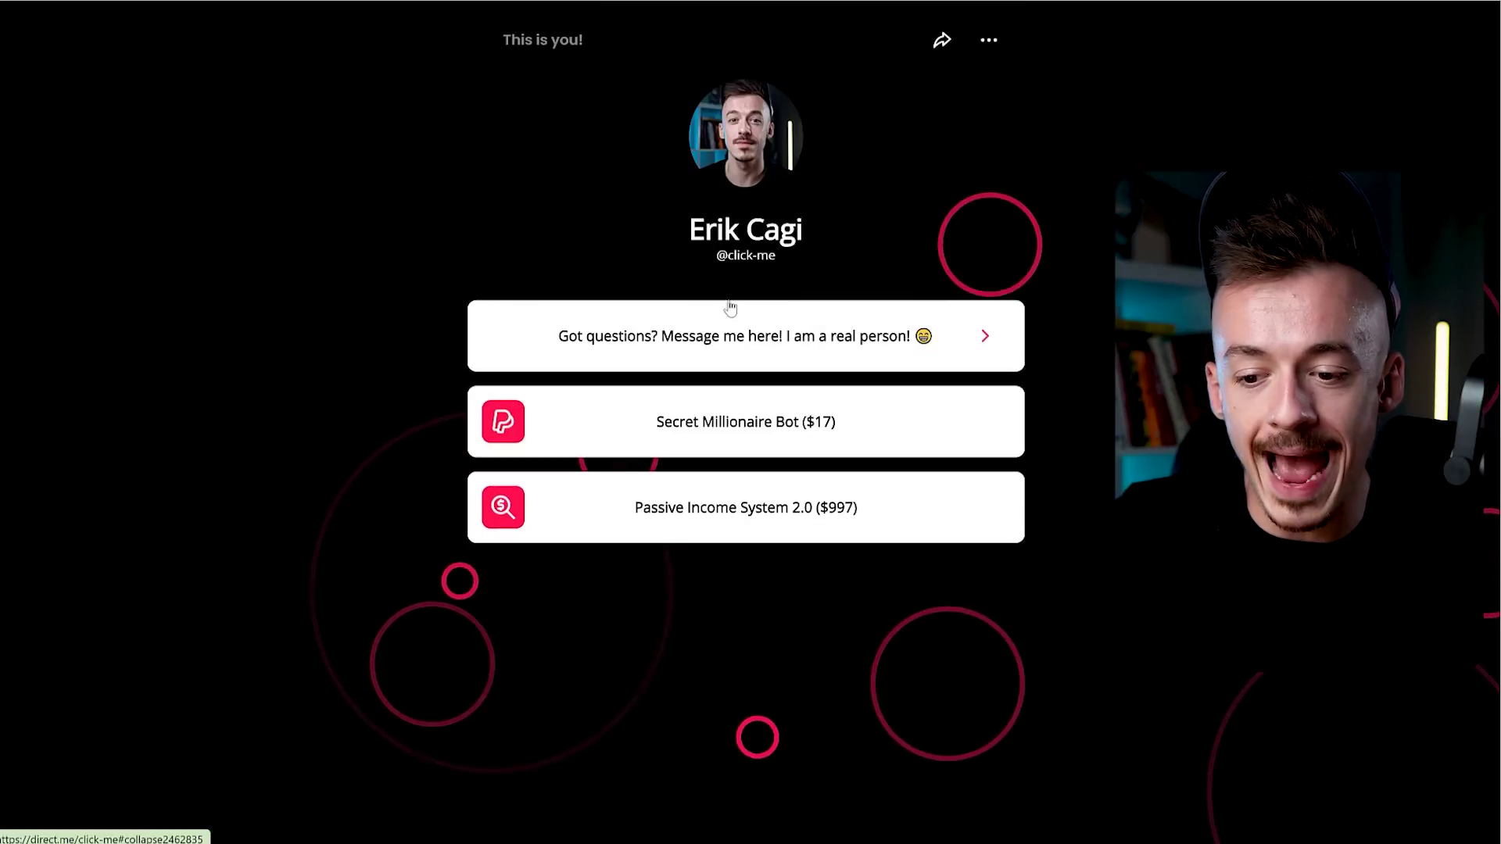
pyautogui.click(769, 338)
pyautogui.scroll(-1, 696, 333)
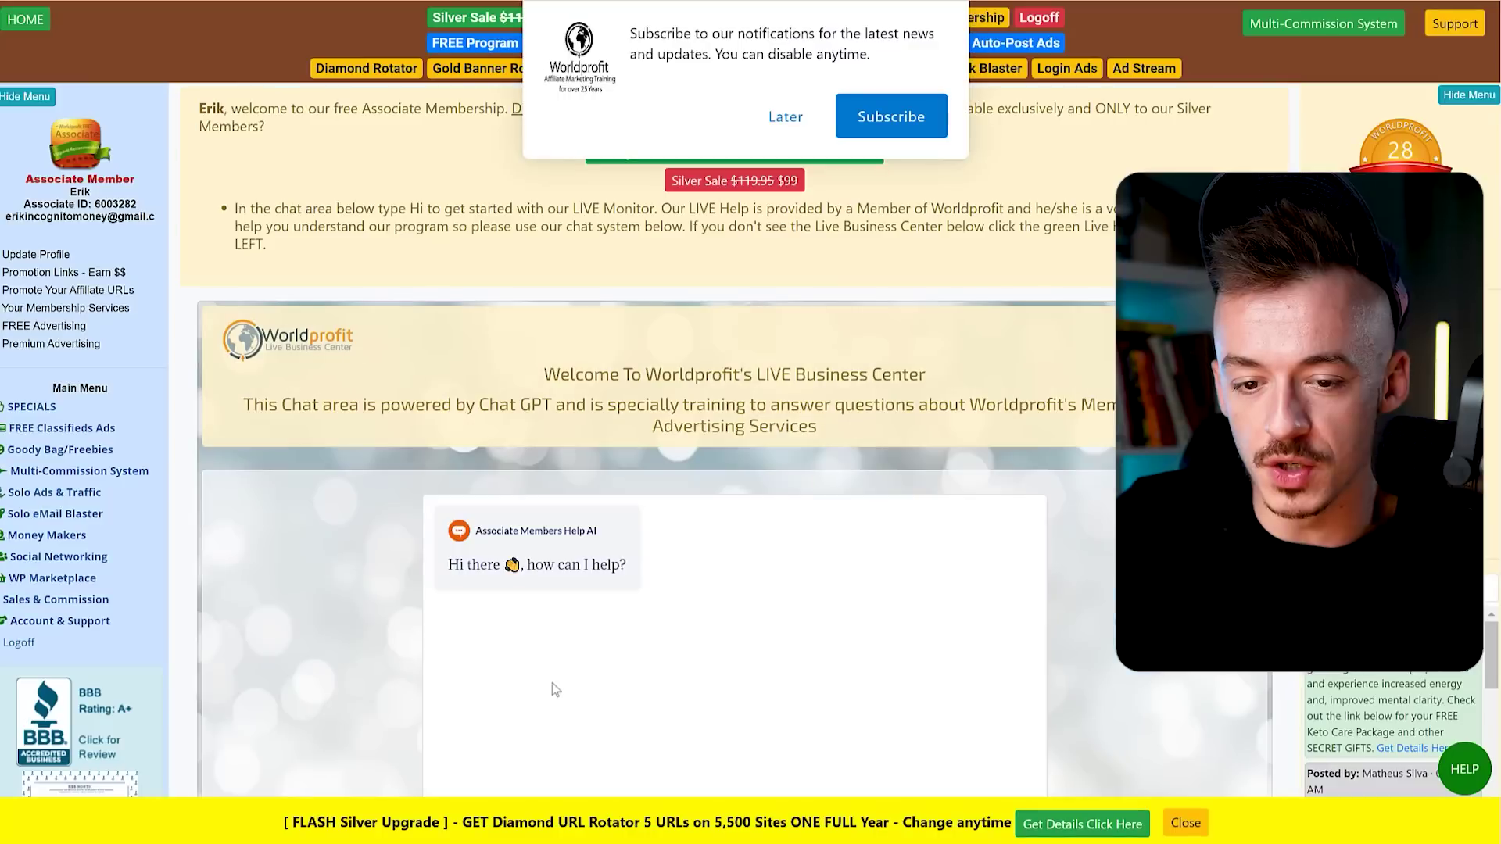
# Dismiss the notification prompt with Later and expand FREE Classifieds Ads in the Main Menu.
pyautogui.click(785, 119)
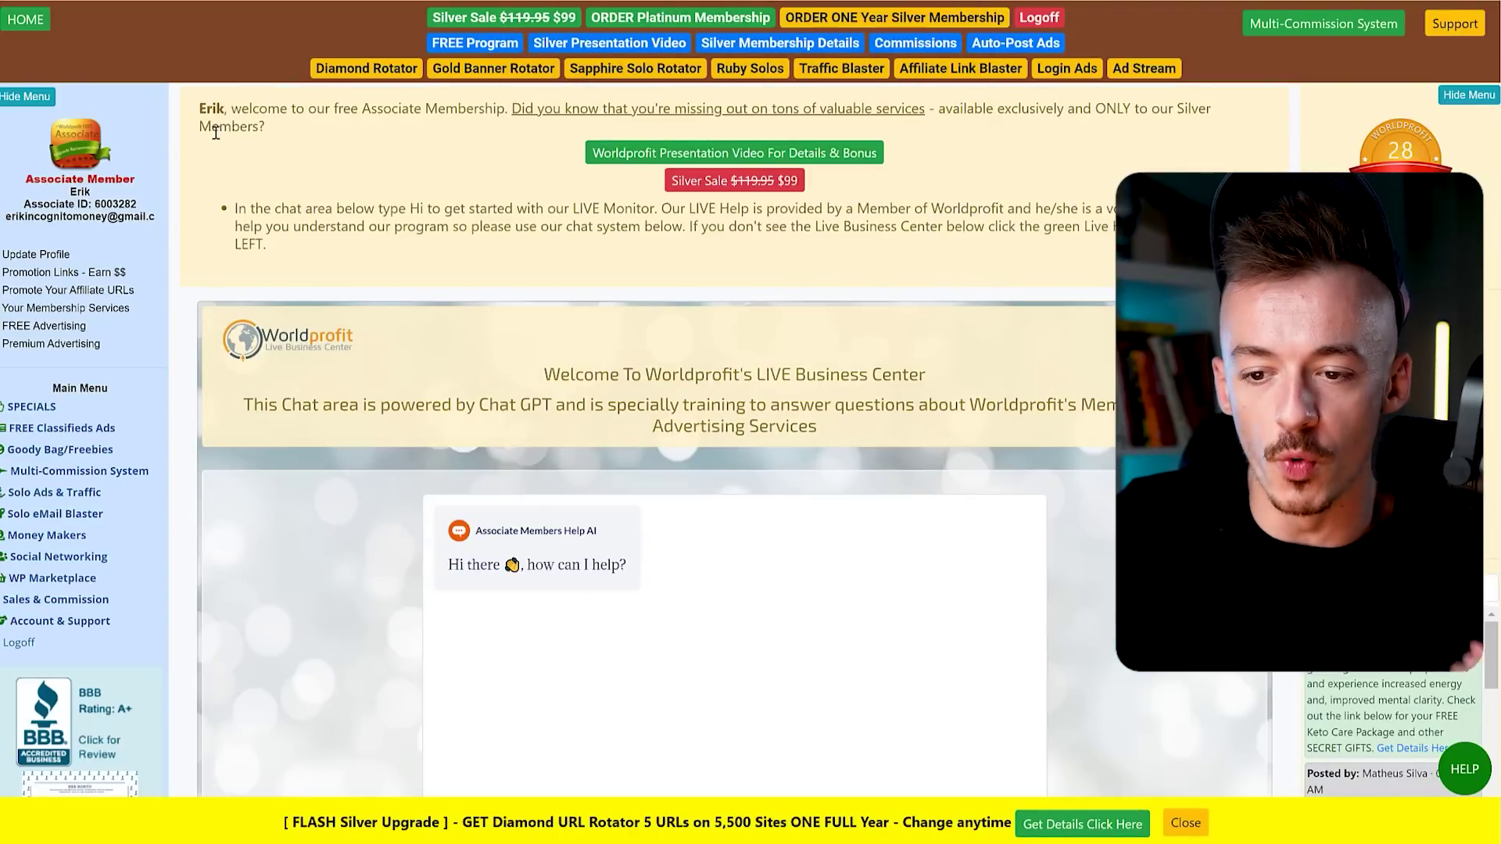
pyautogui.scroll(-2, 64, 344)
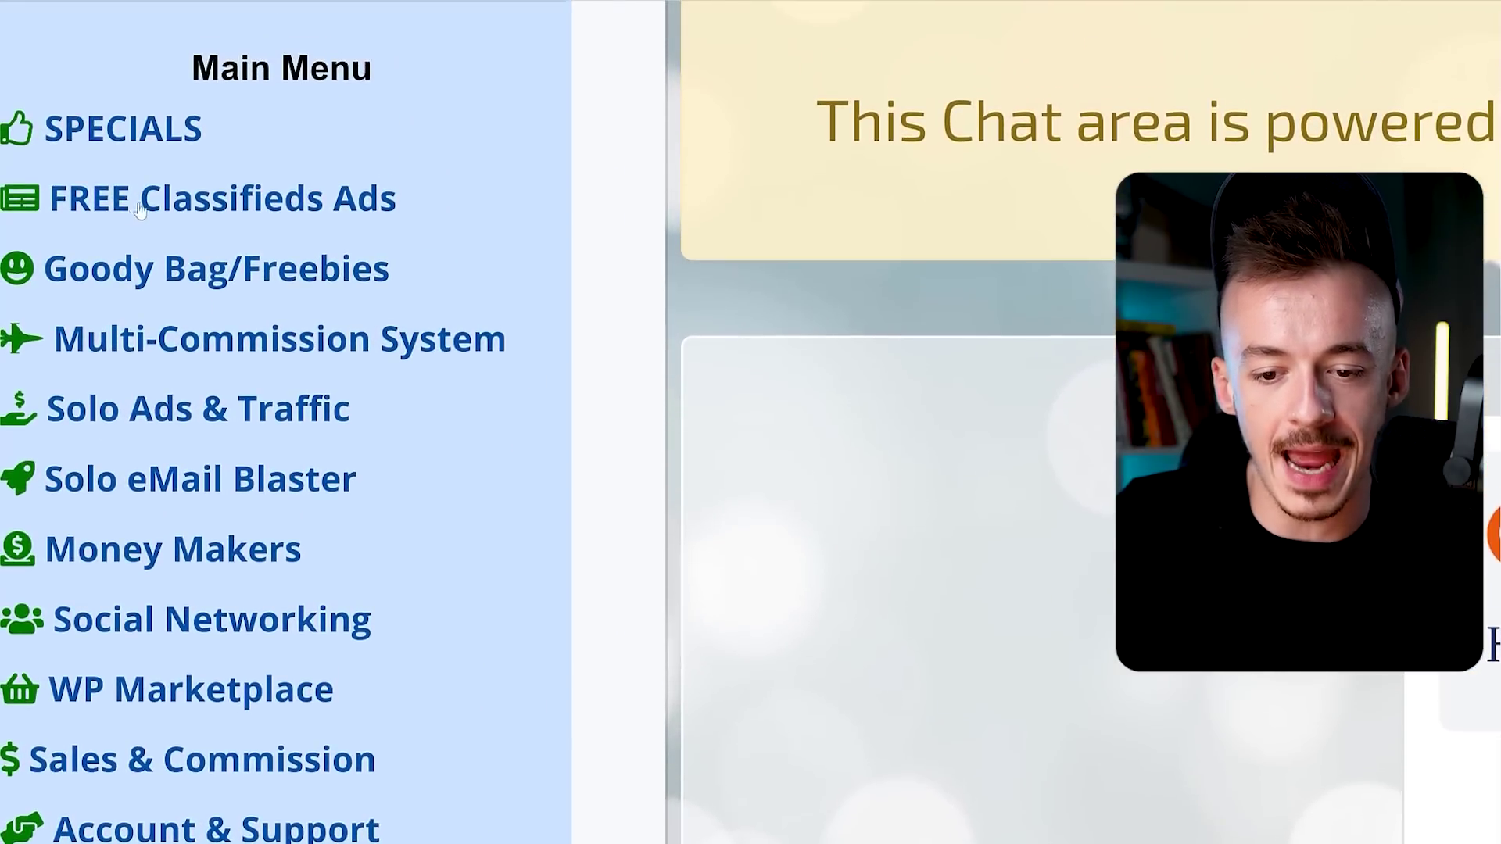
pyautogui.click(205, 204)
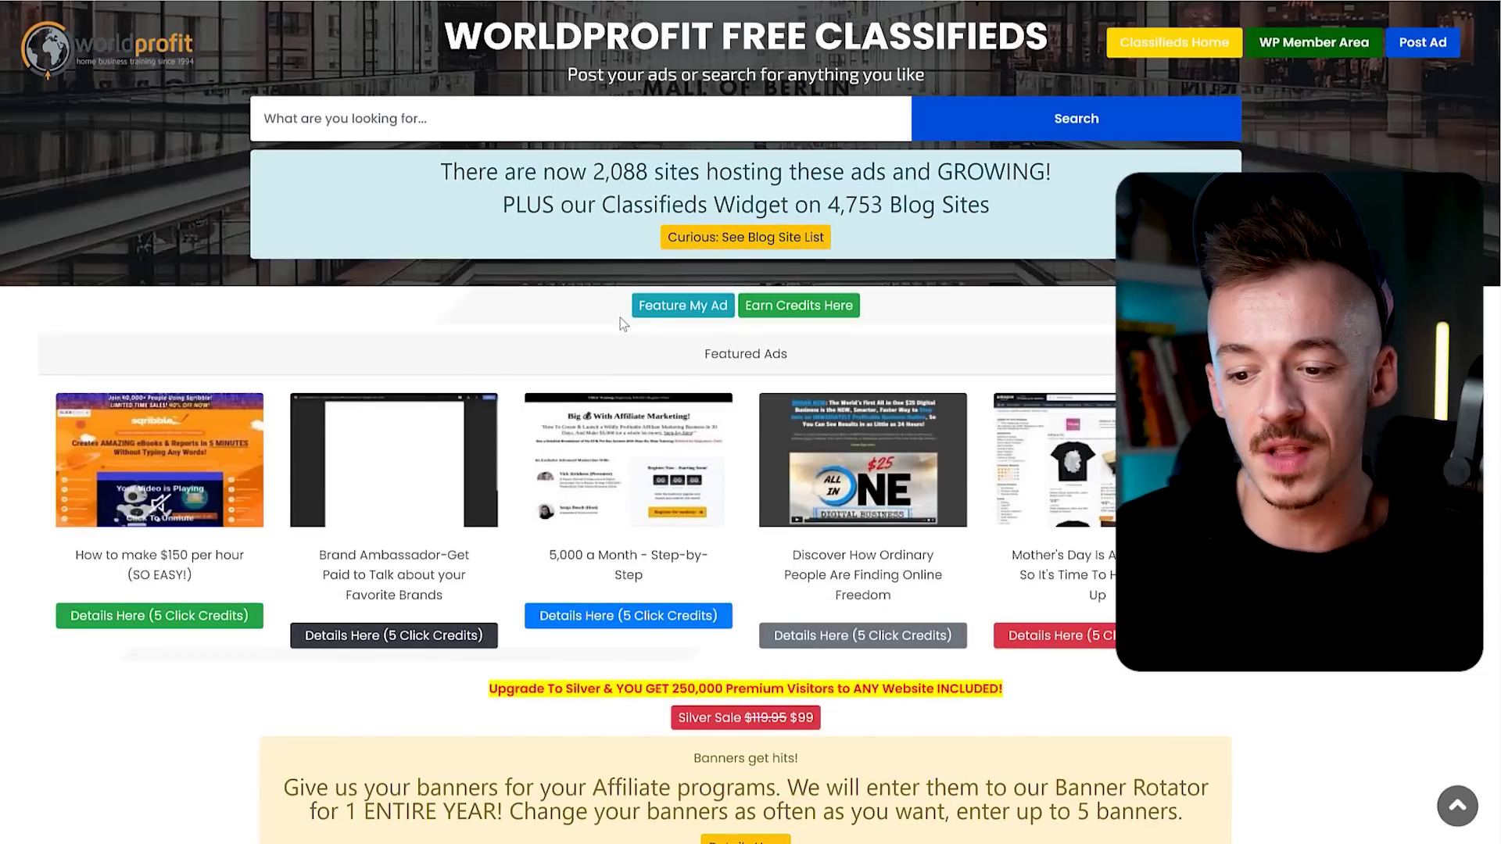
# Browse Worldprofit's Featured Ads and Categories listing.
pyautogui.scroll(-3, 623, 324)
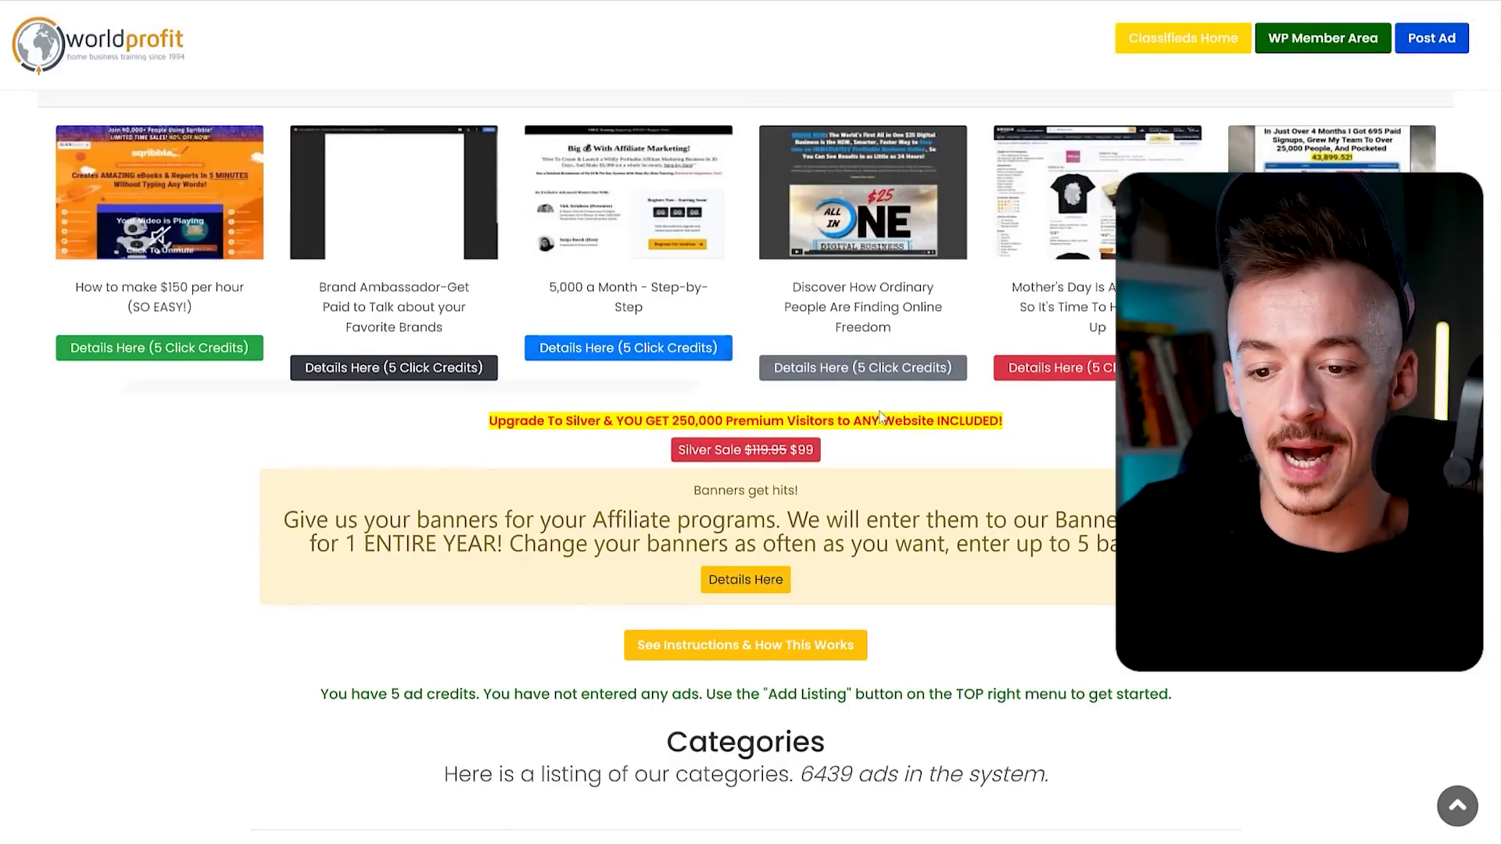
pyautogui.scroll(1, 727, 344)
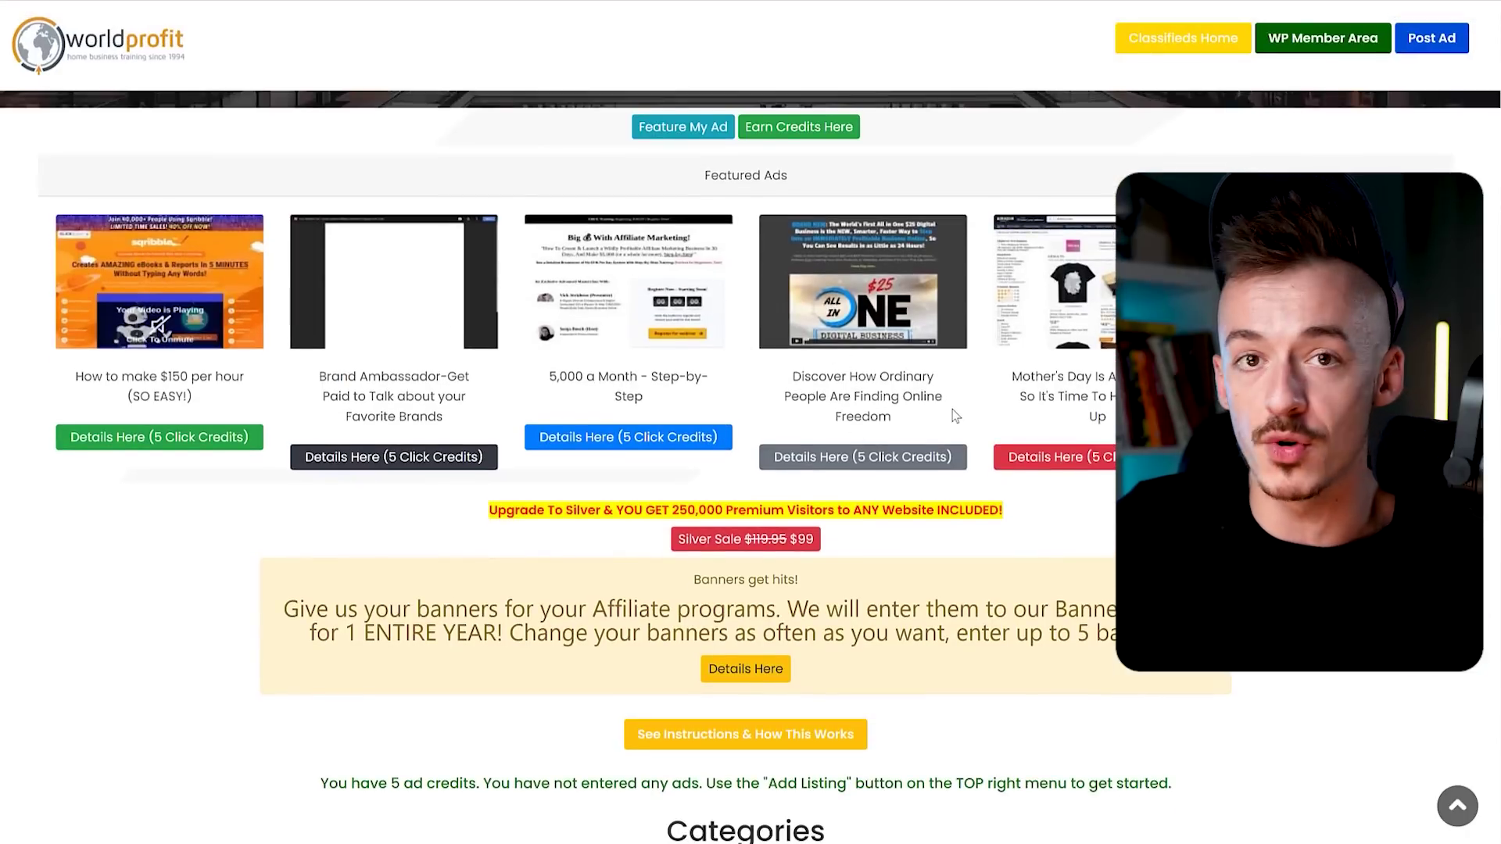
pyautogui.scroll(-9, 933, 378)
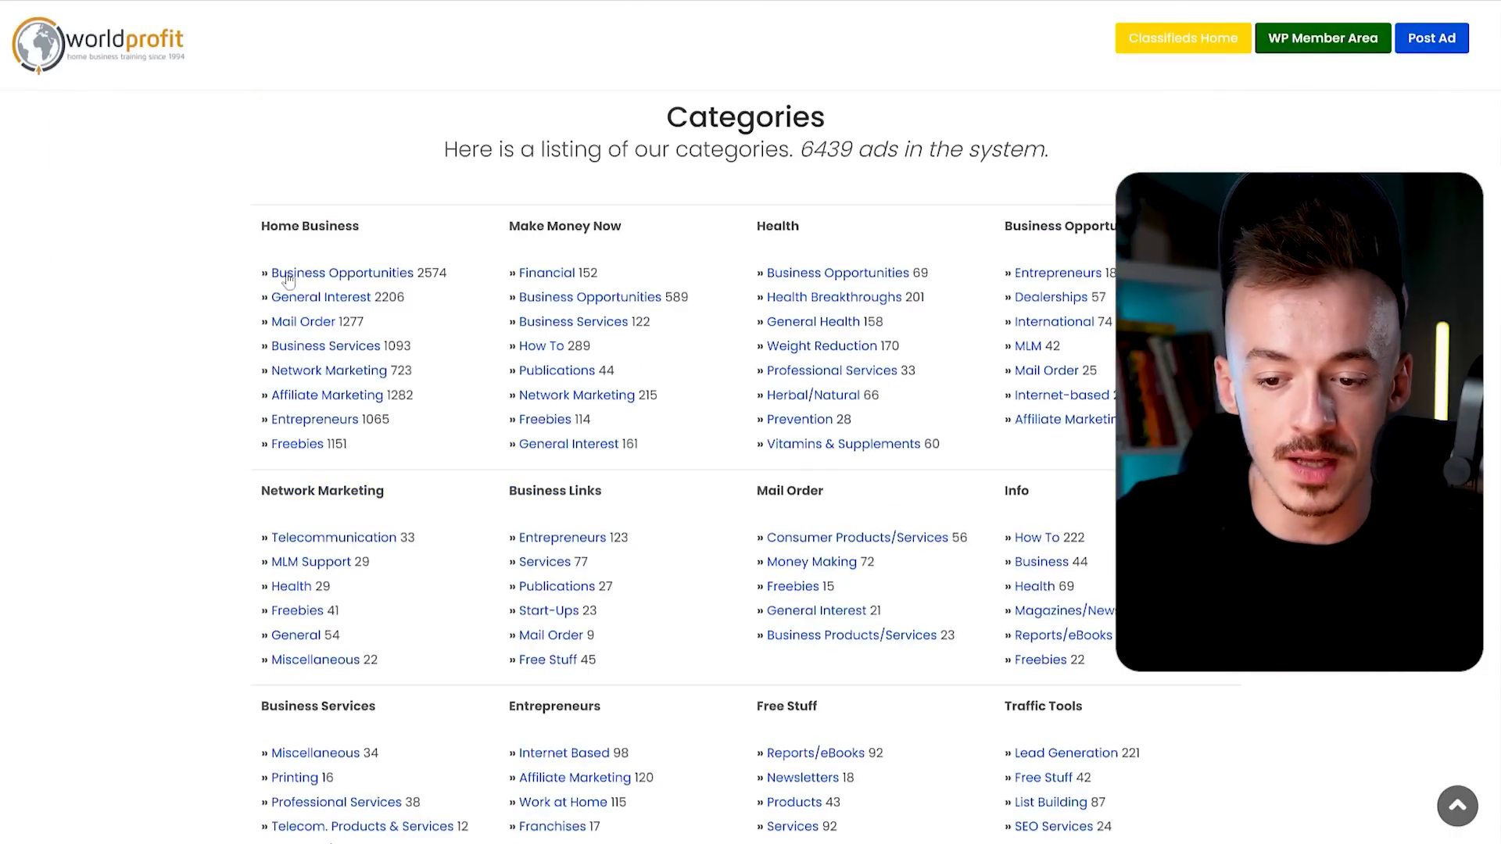
pyautogui.scroll(-1, 487, 432)
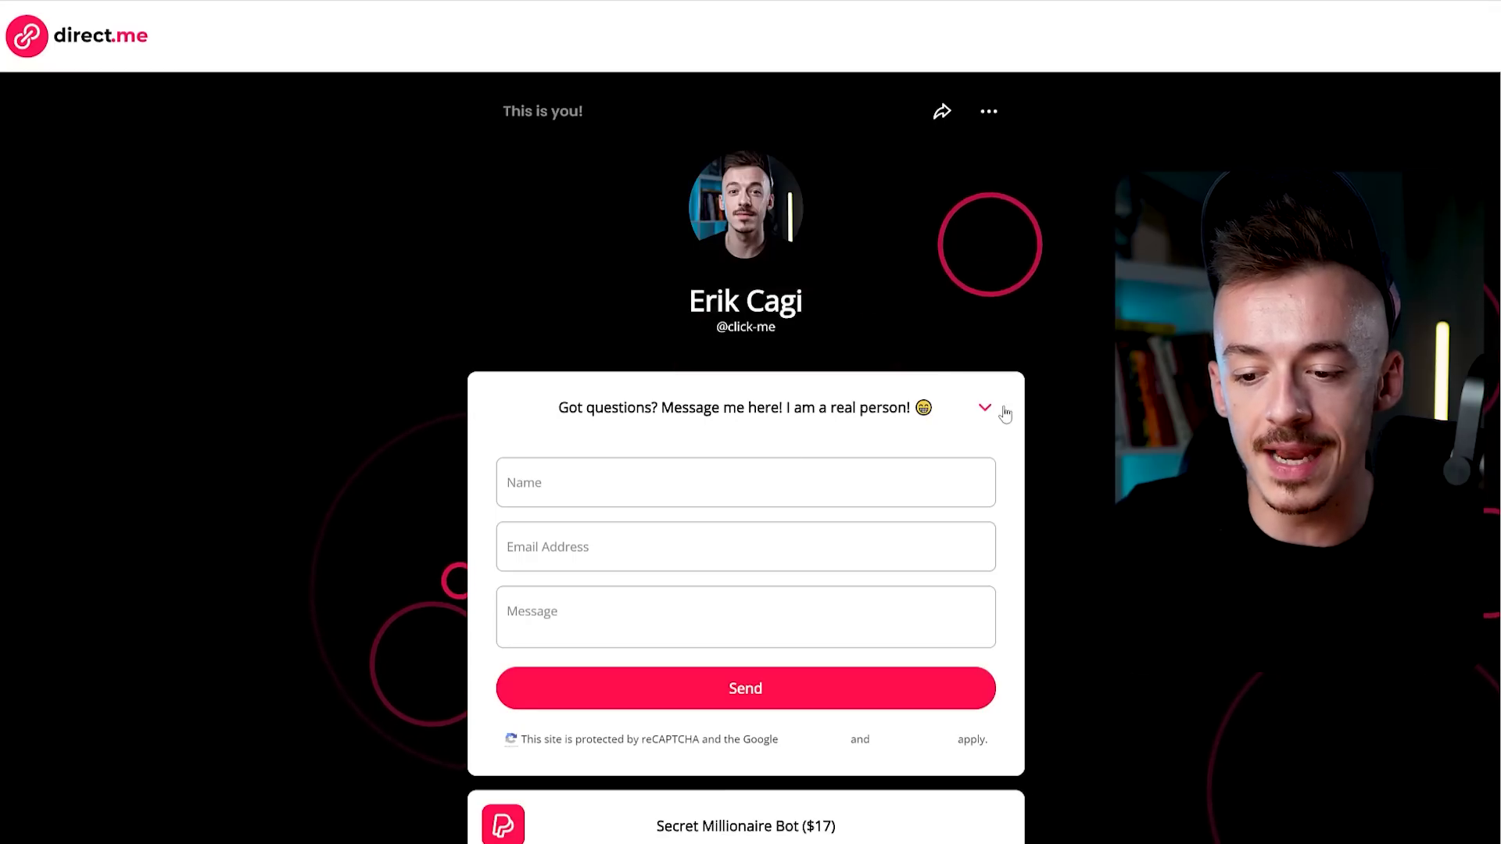
# Return to the public direct.me link page and reset the zoom with Ctrl+0.
pyautogui.click(1001, 409)
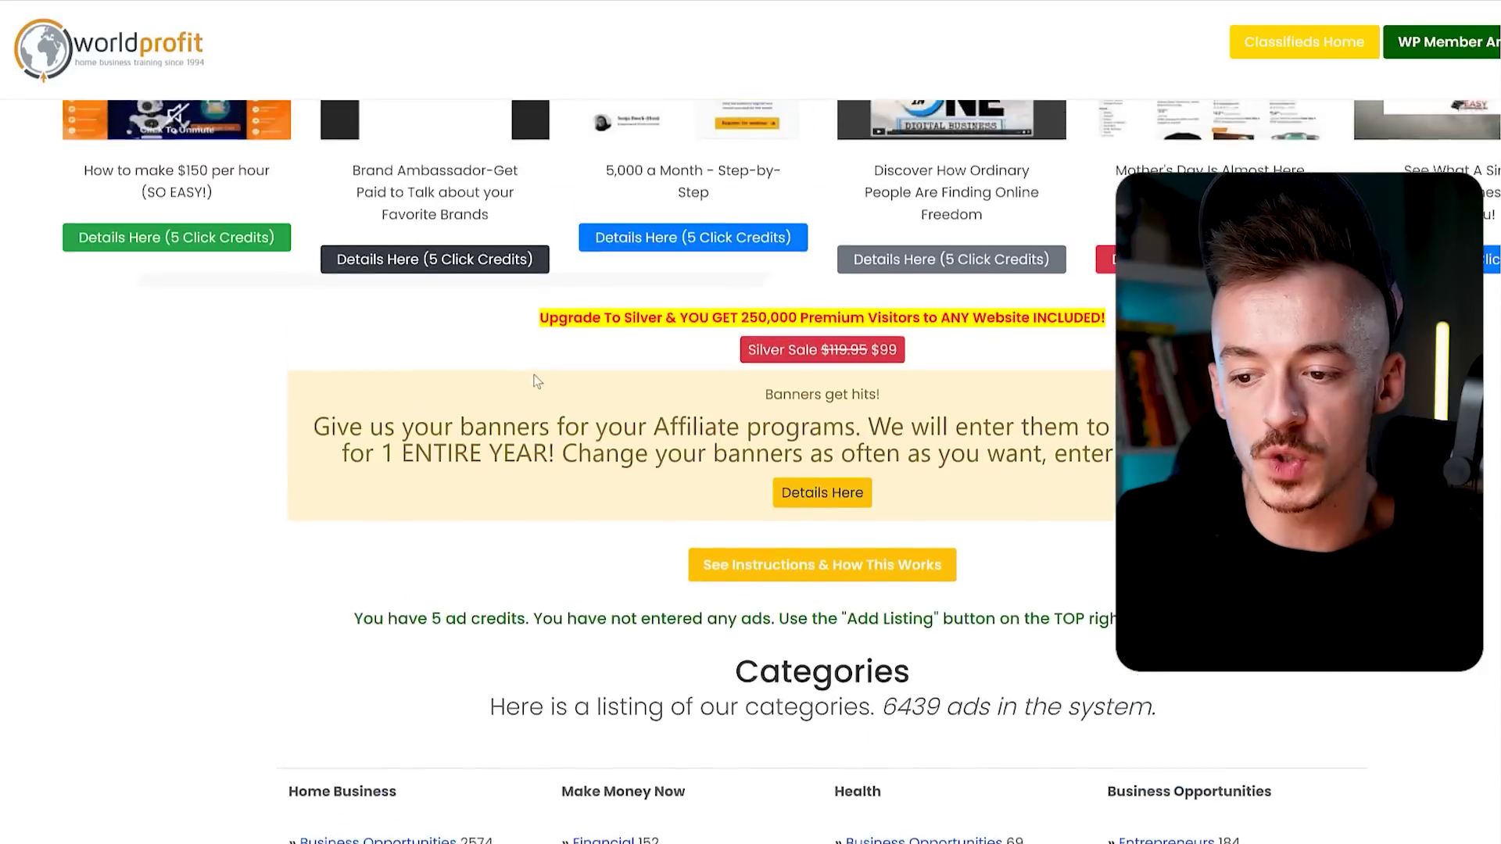
pyautogui.scroll(2, 537, 381)
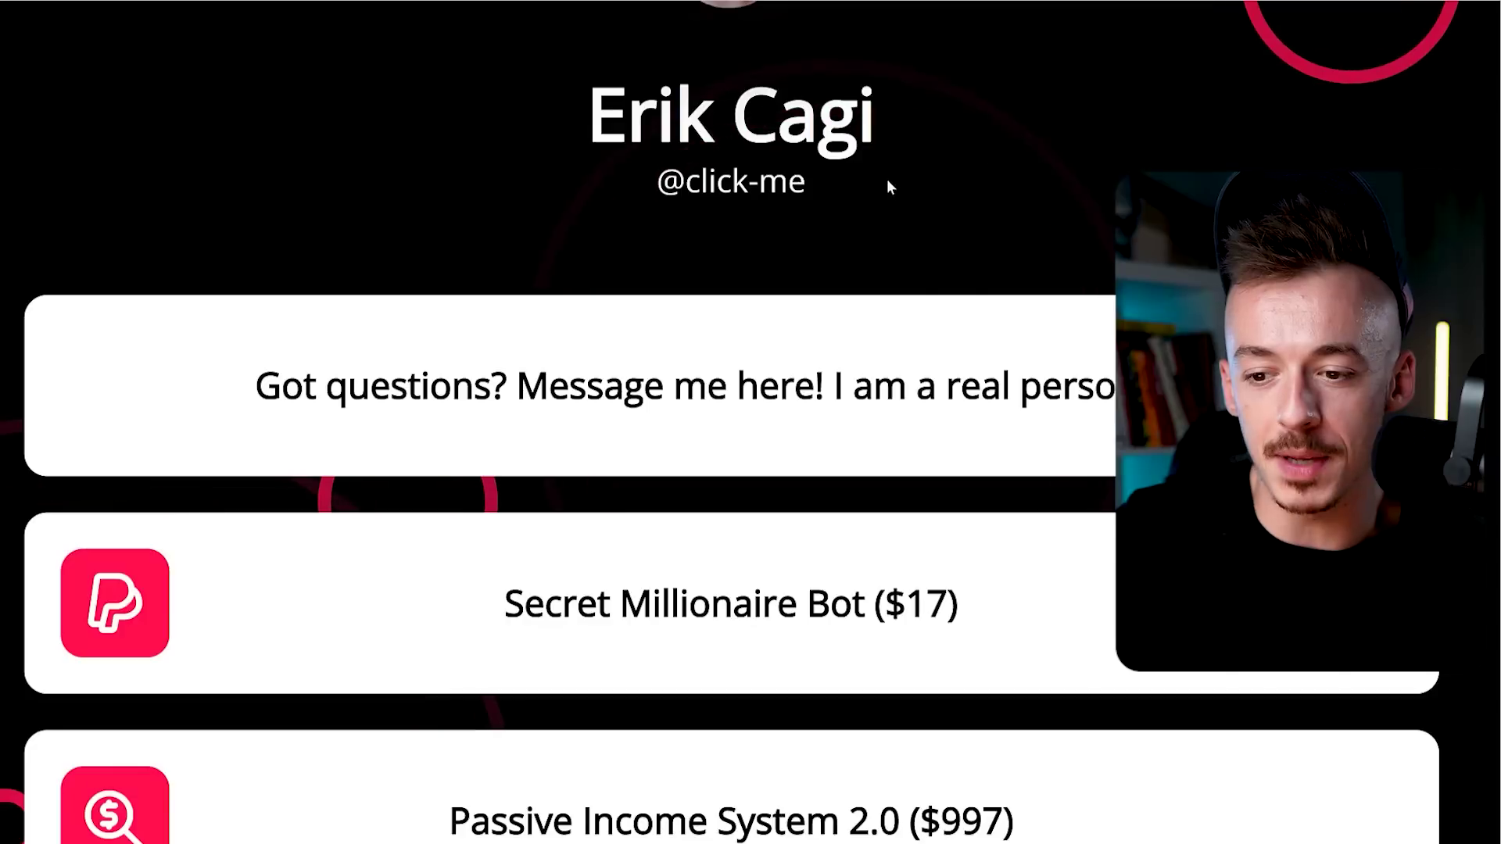
pyautogui.scroll(2, 886, 180)
pyautogui.hotkey('ctrl', '0')
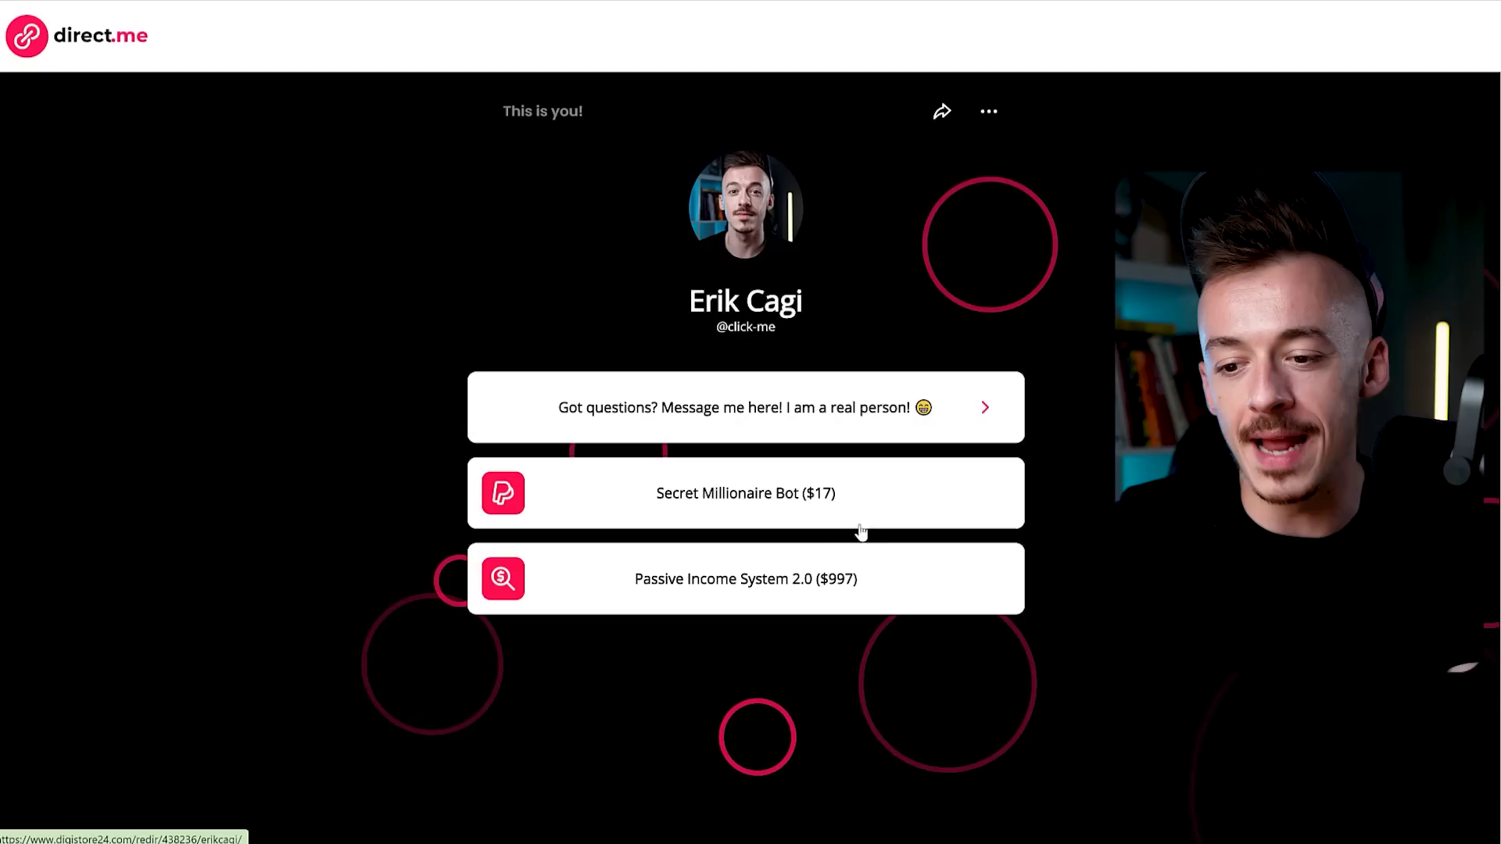